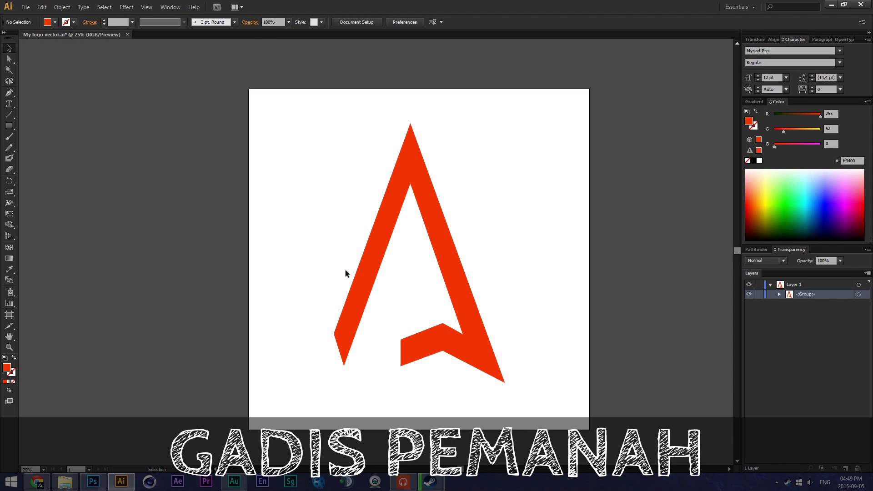
Switch to Photoshop and merge the two halves of the M logo into a single shape layer
{"action": "left_click", "coordinate": [455, 254]}
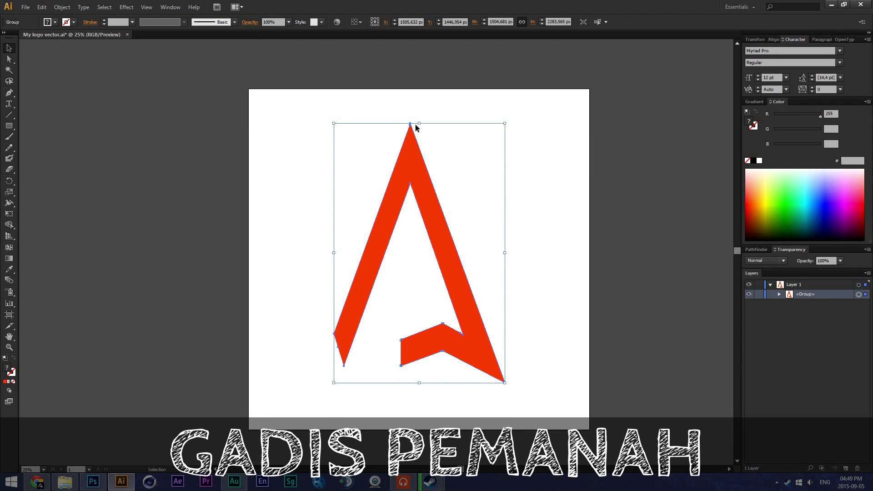
{"action": "left_click", "coordinate": [93, 481]}
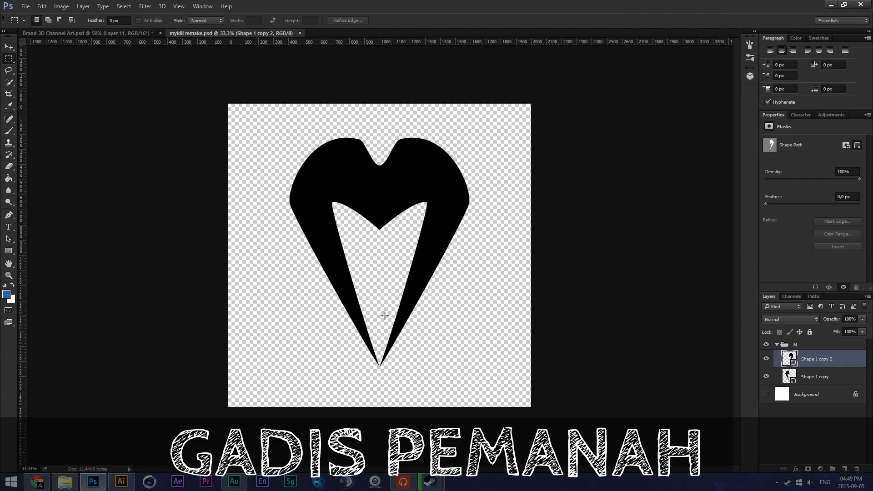
{"action": "left_click", "coordinate": [9, 48]}
{"action": "scroll", "coordinate": [429, 260], "scroll_direction": "up", "scroll_amount": 2}
{"action": "scroll", "coordinate": [429, 260], "scroll_direction": "down", "scroll_amount": 3}
{"action": "scroll", "coordinate": [429, 260], "scroll_direction": "up", "scroll_amount": 2}
{"action": "scroll", "coordinate": [428, 258], "scroll_direction": "down", "scroll_amount": 1}
{"action": "scroll", "coordinate": [444, 253], "scroll_direction": "up", "scroll_amount": 1}
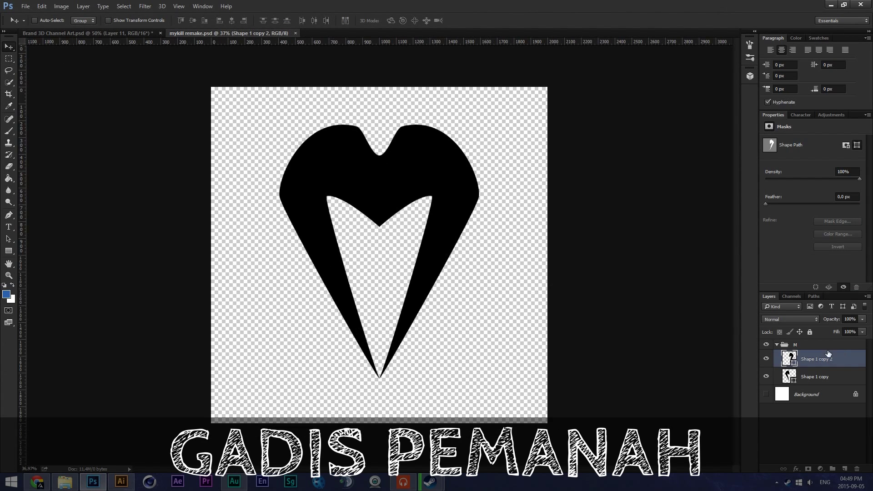
{"action": "key", "text": "ctrl+e"}
Move the merged shape layer out of the M group and delete the empty group
{"action": "left_click_drag", "start_coordinate": [790, 355], "coordinate": [812, 343]}
{"action": "left_click", "coordinate": [806, 364]}
{"action": "key", "text": "Delete"}
{"action": "scroll", "coordinate": [361, 232], "scroll_direction": "up", "scroll_amount": 1}
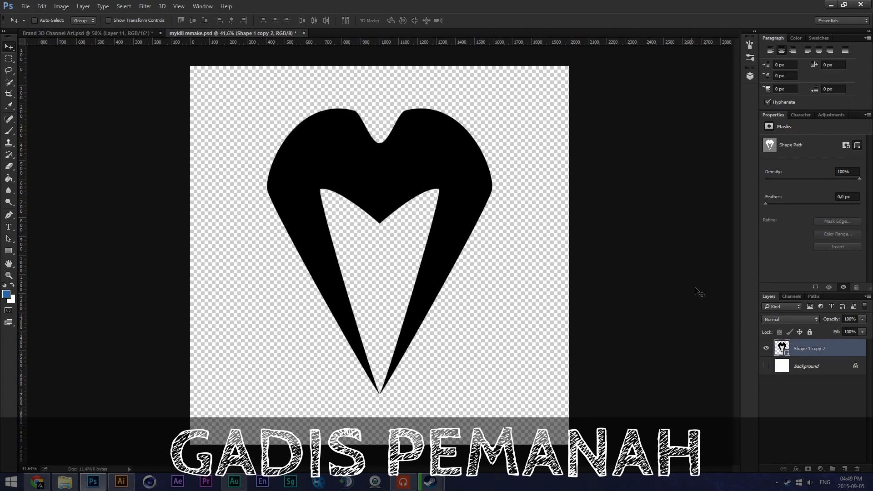
Load the merged shape's outline as a selection and make a work path from it with a tolerance of 2.0 pixels
{"action": "left_click", "coordinate": [782, 349], "text": "ctrl"}
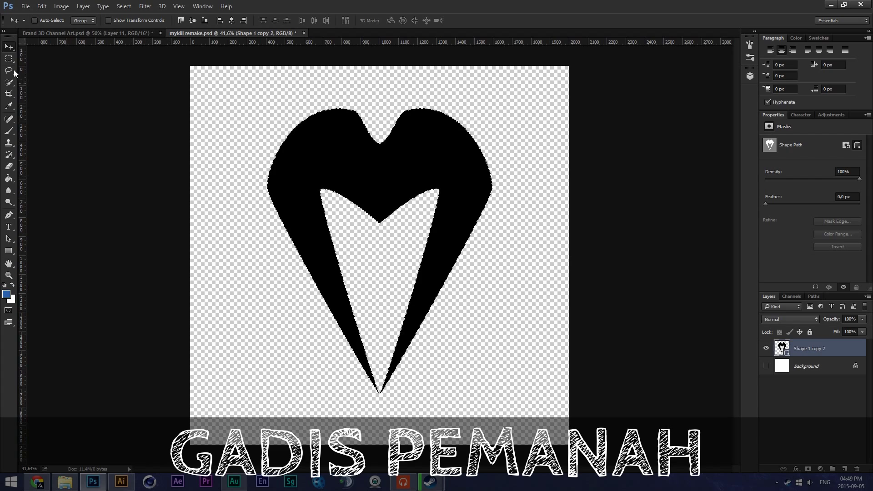
{"action": "key", "text": "m"}
{"action": "right_click", "coordinate": [427, 244]}
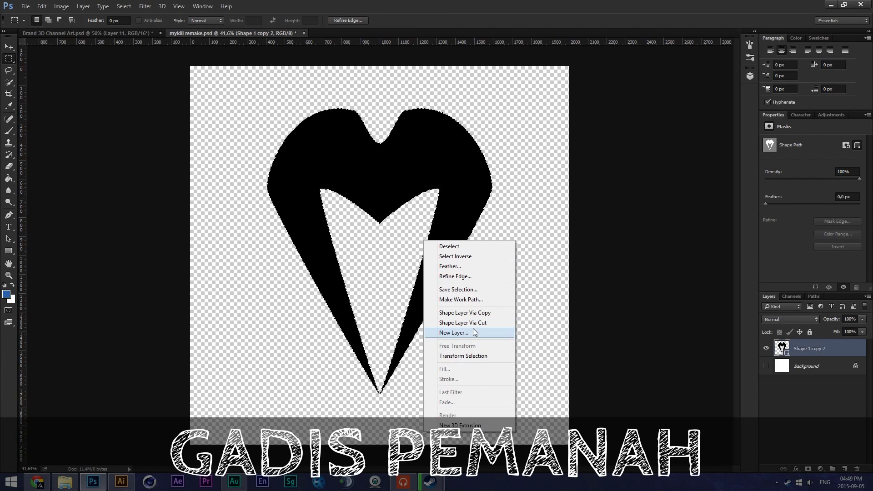
{"action": "left_click", "coordinate": [459, 299]}
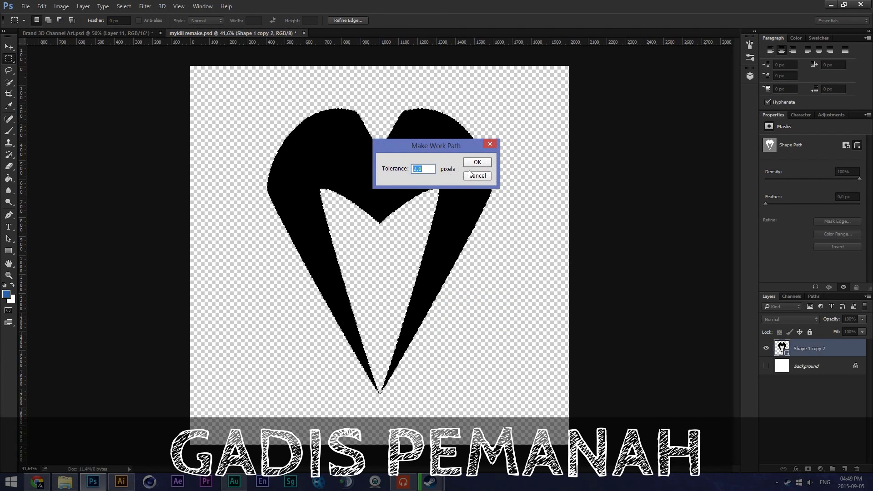
{"action": "key", "text": "Return"}
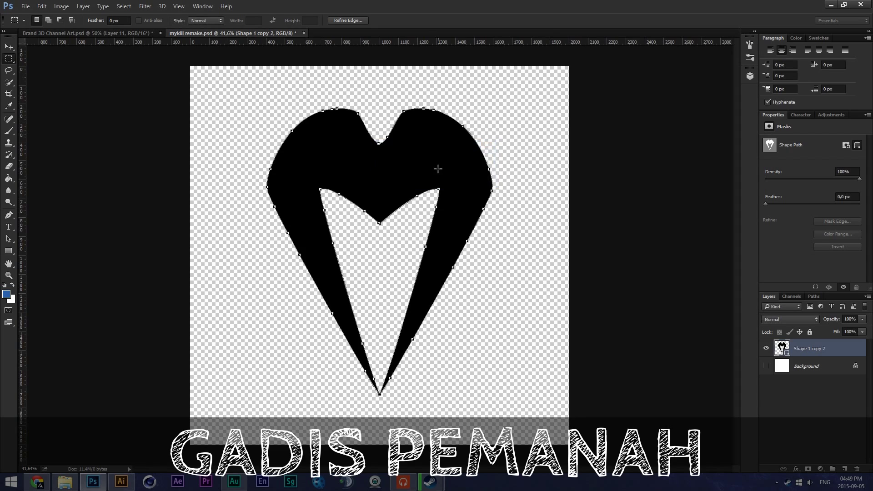
Try exporting the work path to an Illustrator file on the Desktop
{"action": "scroll", "coordinate": [362, 206], "scroll_direction": "up", "scroll_amount": 1}
{"action": "scroll", "coordinate": [376, 215], "scroll_direction": "down", "scroll_amount": 1}
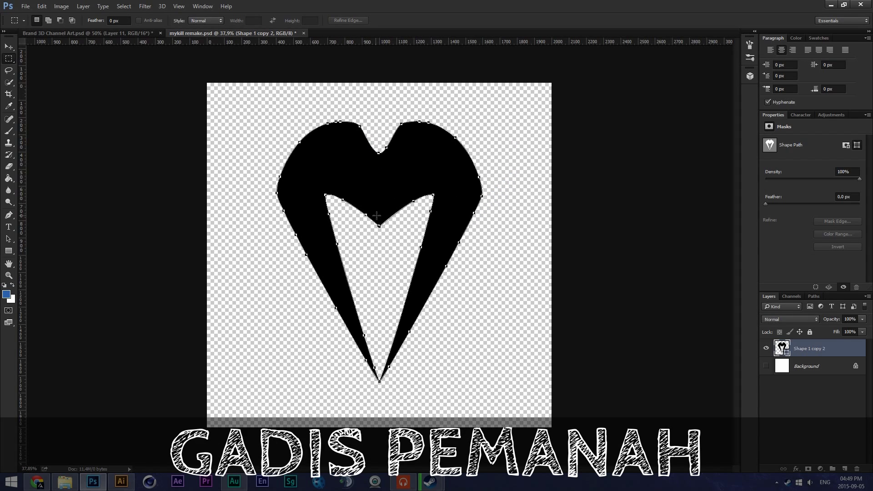
{"action": "scroll", "coordinate": [377, 215], "scroll_direction": "up", "scroll_amount": 10}
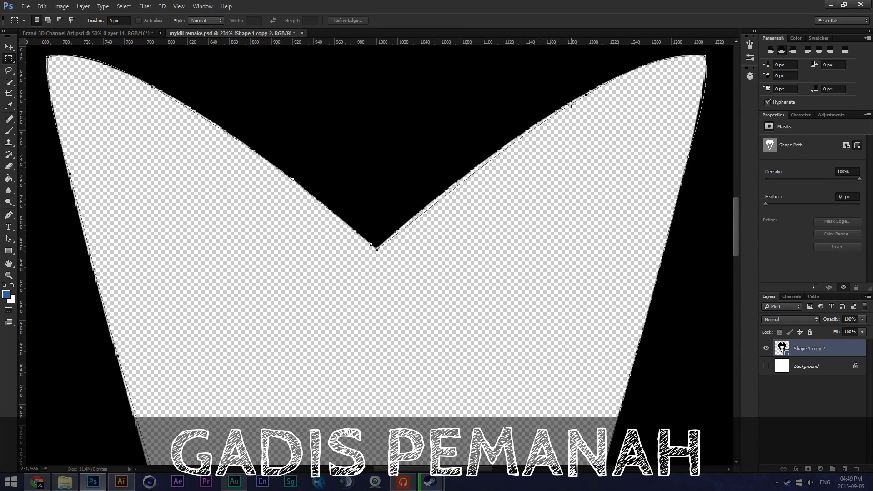
{"action": "scroll", "coordinate": [377, 250], "scroll_direction": "down", "scroll_amount": 10}
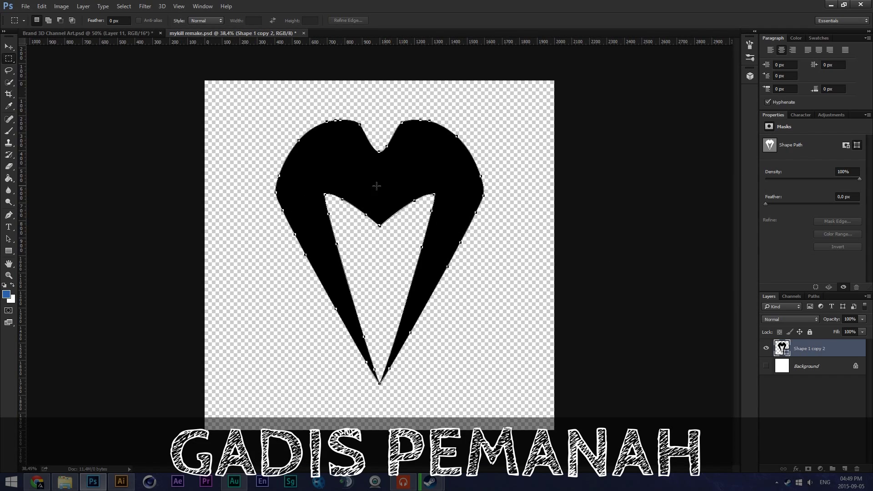
{"action": "left_click", "coordinate": [29, 7]}
{"action": "mouse_move", "coordinate": [51, 139]}
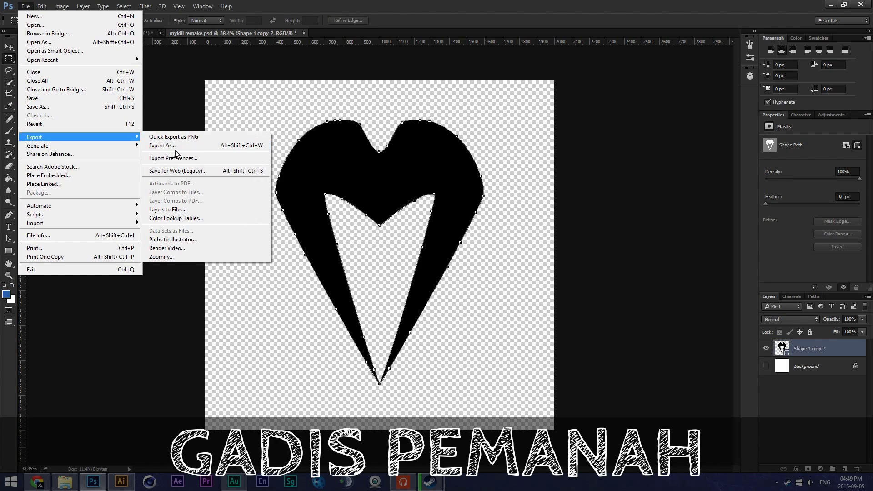
{"action": "left_click", "coordinate": [173, 239]}
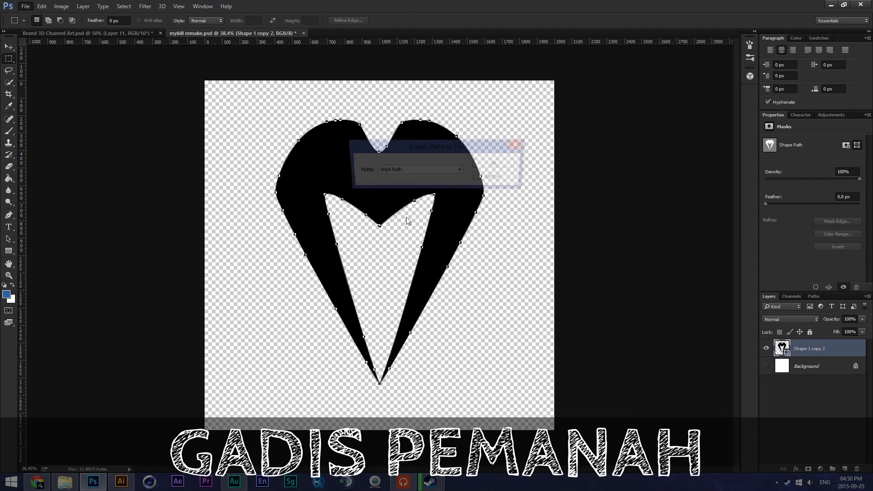
{"action": "key", "text": "Return"}
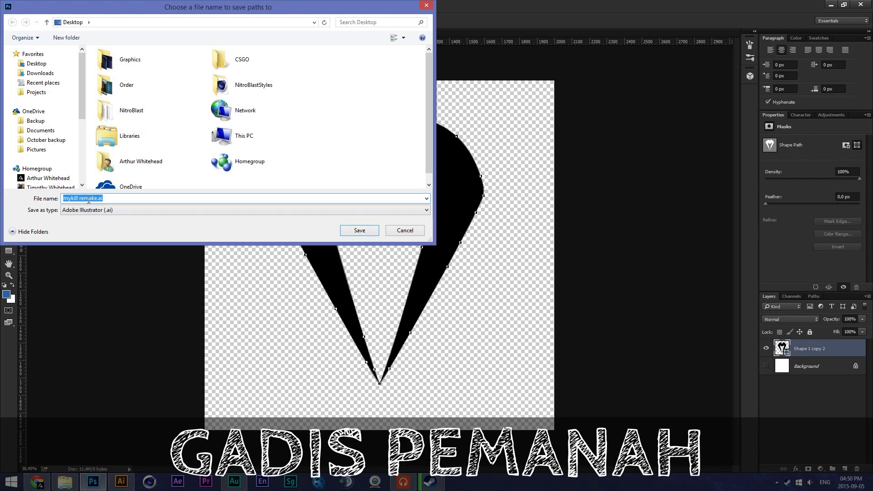
{"action": "left_click", "coordinate": [80, 198]}
{"action": "left_click", "coordinate": [404, 231]}
Switch to Illustrator and save the red A logo to the Desktop as "My logo vectorssss.ai"
{"action": "left_click", "coordinate": [121, 482]}
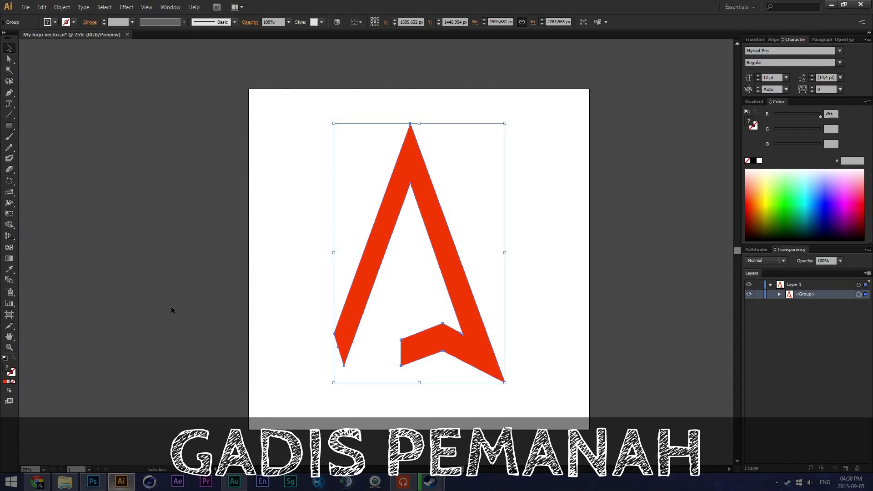
{"action": "left_click", "coordinate": [26, 7]}
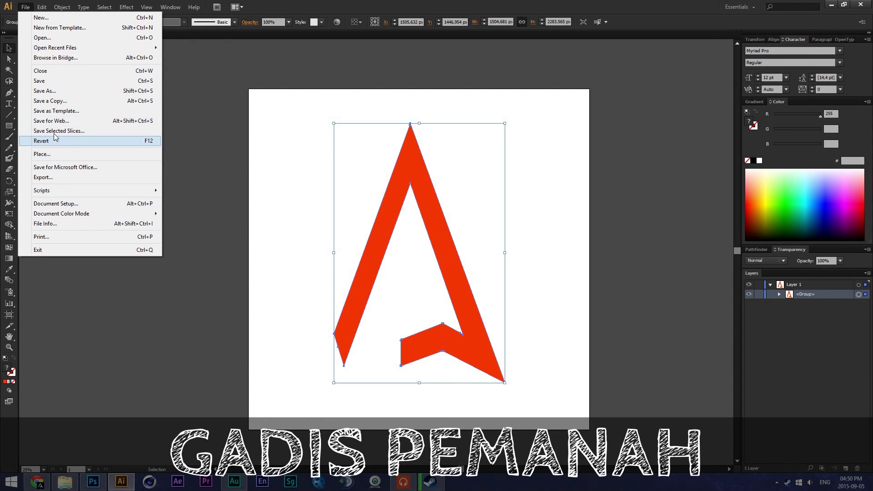
{"action": "left_click", "coordinate": [50, 90]}
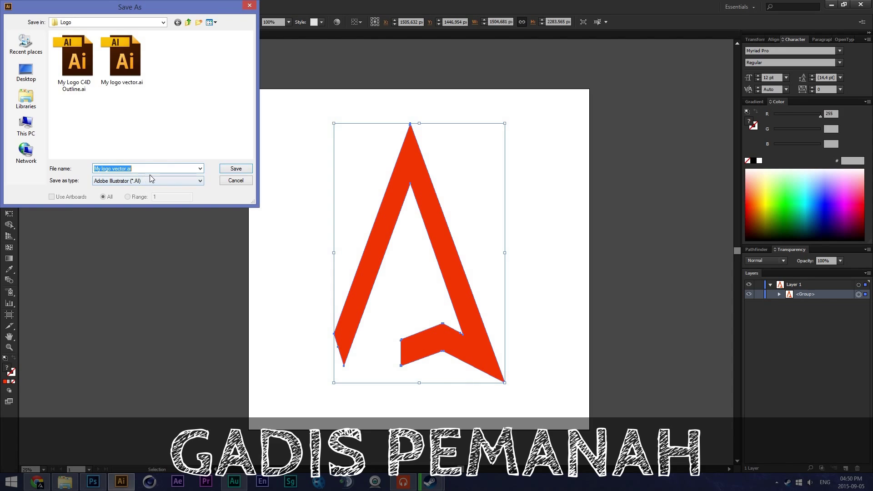
{"action": "left_click", "coordinate": [126, 168]}
{"action": "type", "text": "ssss"}
{"action": "left_click", "coordinate": [26, 71]}
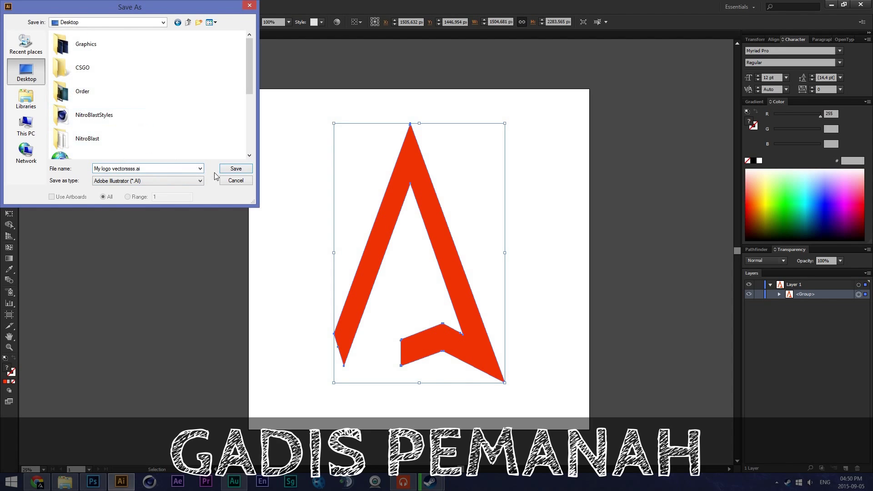
{"action": "left_click", "coordinate": [236, 169]}
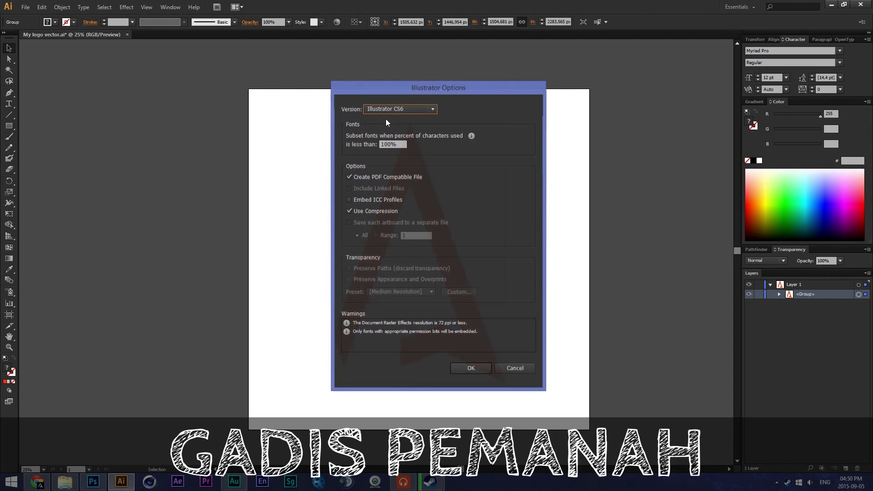
Set the saved file's version to Illustrator 8 and accept saving in the older format
{"action": "left_click", "coordinate": [393, 112]}
{"action": "left_click", "coordinate": [406, 206]}
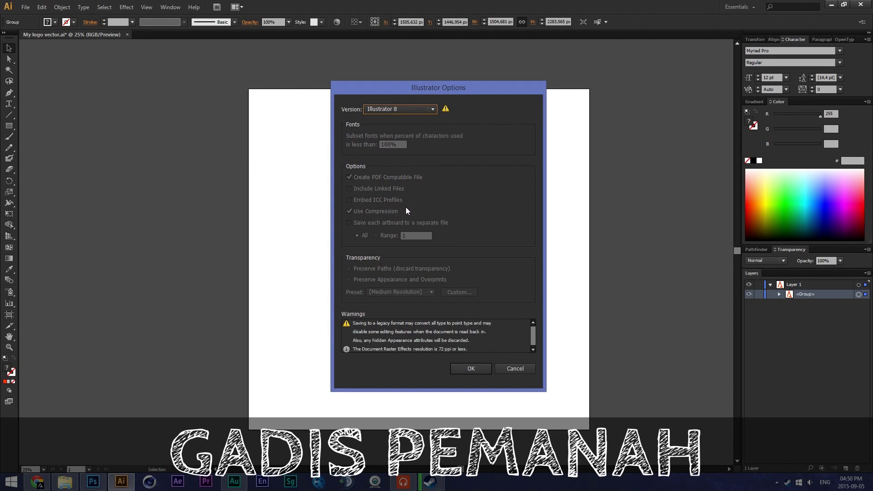
{"action": "left_click", "coordinate": [473, 368]}
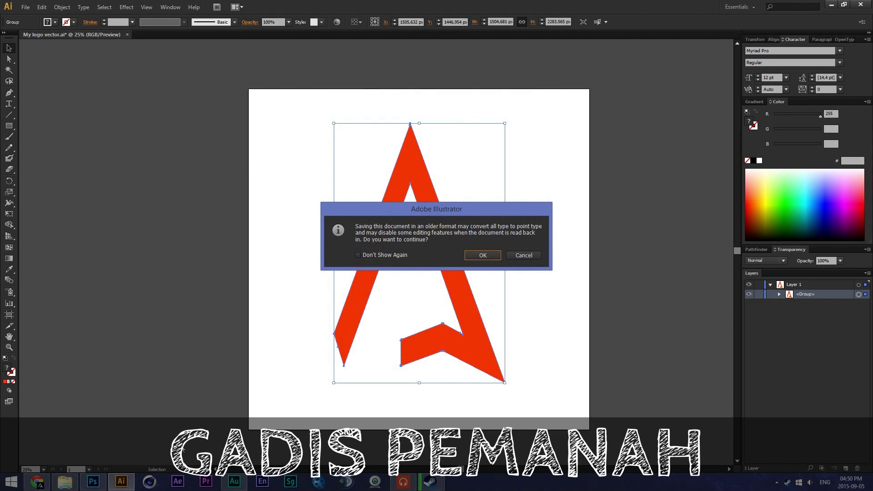
{"action": "left_click", "coordinate": [484, 256]}
{"action": "scroll", "coordinate": [499, 308], "scroll_direction": "down", "scroll_amount": 2}
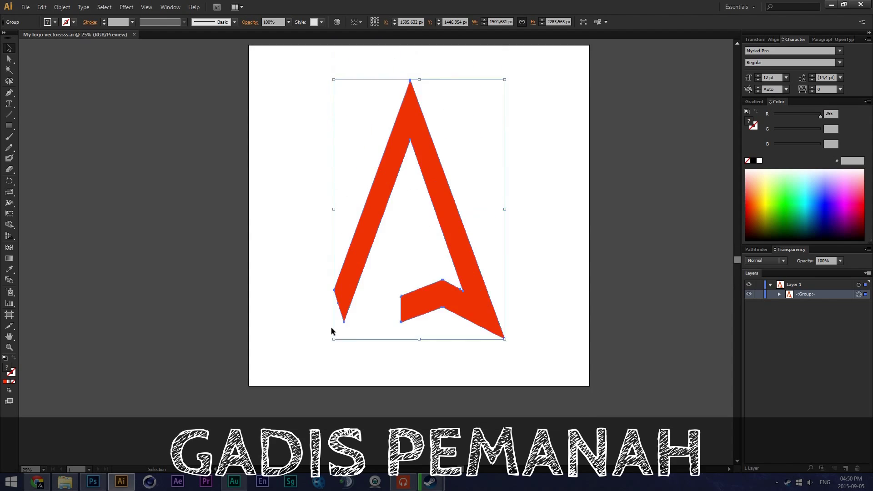
{"action": "scroll", "coordinate": [347, 321], "scroll_direction": "up", "scroll_amount": 2}
{"action": "left_click_drag", "start_coordinate": [738, 251], "coordinate": [739, 251]}
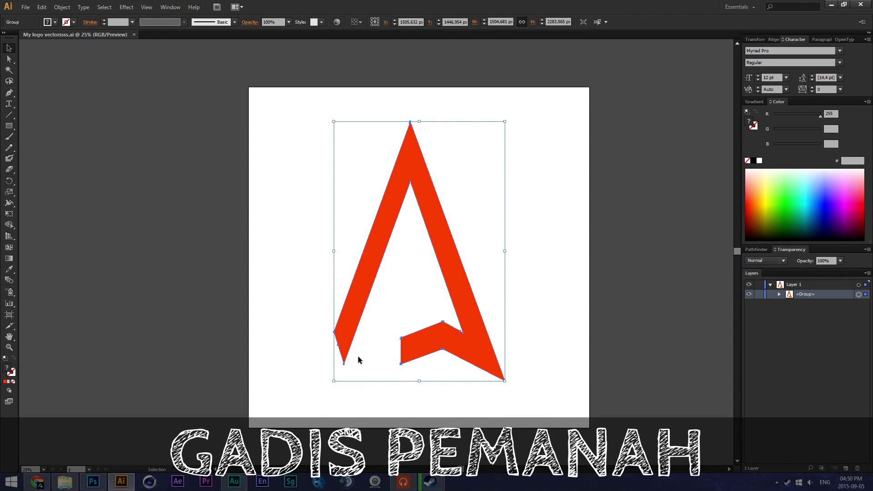
Switch to Cinema 4D and browse the Desktop in File Explorer for the saved logo file, looking into the Graphics folder
{"action": "left_click", "coordinate": [149, 481]}
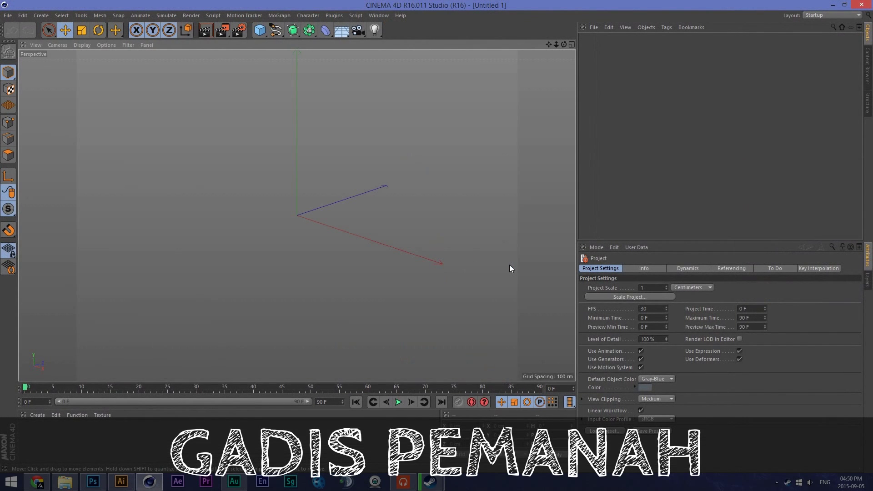
{"action": "scroll", "coordinate": [476, 184], "scroll_direction": "down", "scroll_amount": 3}
{"action": "scroll", "coordinate": [449, 178], "scroll_direction": "up", "scroll_amount": 2}
{"action": "left_click", "coordinate": [65, 481]}
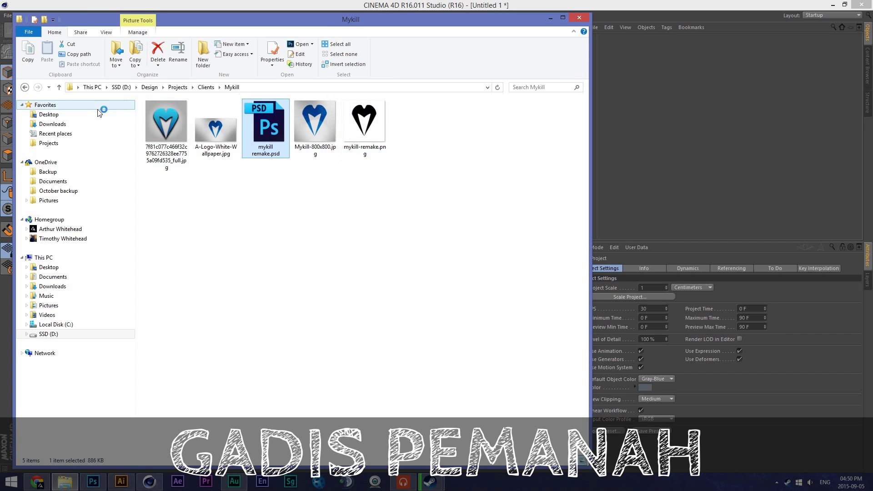
{"action": "left_click", "coordinate": [48, 114]}
{"action": "left_click", "coordinate": [181, 124]}
{"action": "left_click_drag", "start_coordinate": [239, 20], "coordinate": [435, 20]}
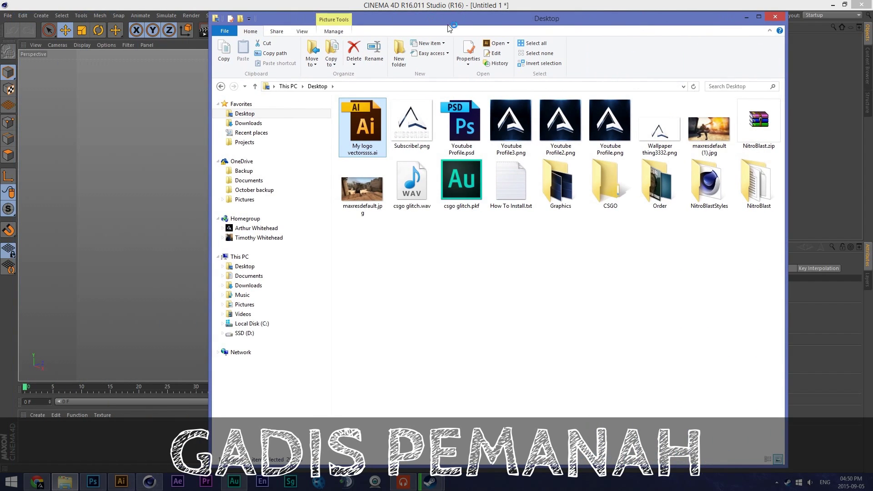
{"action": "double_click", "coordinate": [561, 185]}
{"action": "left_click", "coordinate": [448, 5]}
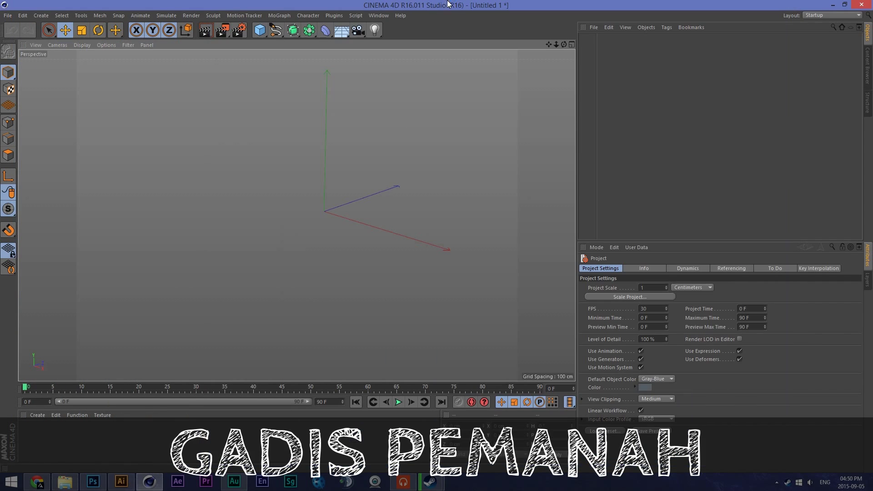
{"action": "left_click", "coordinate": [594, 27]}
{"action": "mouse_move", "coordinate": [633, 60]}
{"action": "mouse_move", "coordinate": [701, 62]}
{"action": "left_click", "coordinate": [755, 162]}
{"action": "left_click_drag", "start_coordinate": [548, 45], "coordinate": [515, 92]}
{"action": "scroll", "coordinate": [517, 94], "scroll_direction": "down", "scroll_amount": 5}
{"action": "left_click_drag", "start_coordinate": [448, 118], "coordinate": [530, 110]}
{"action": "key", "text": "Delete"}
Import "My logo vectorssss.ai" from the Desktop into Cinema 4D with Connect Splines enabled and the scale in centimeters
{"action": "left_click", "coordinate": [65, 481]}
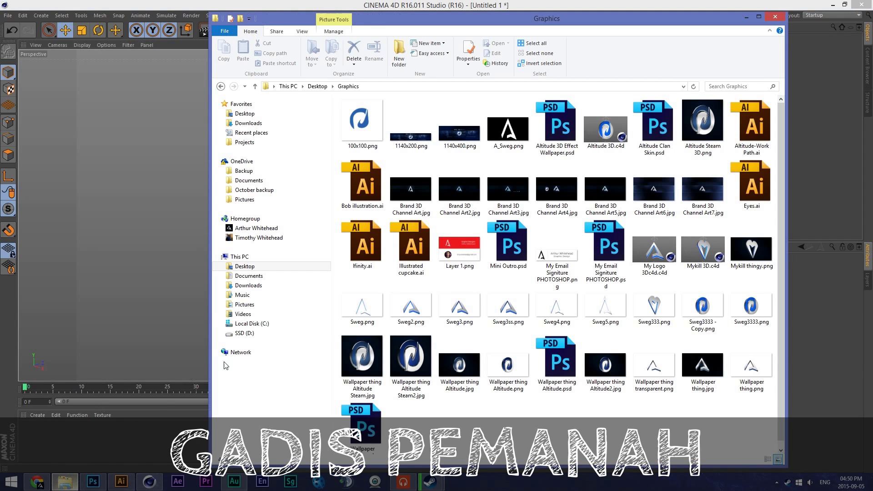
{"action": "left_click", "coordinate": [294, 114]}
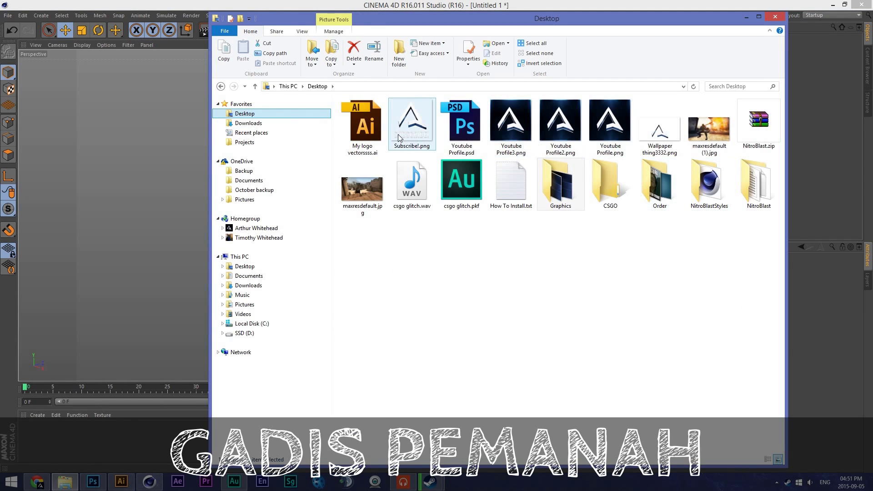
{"action": "left_click", "coordinate": [370, 145]}
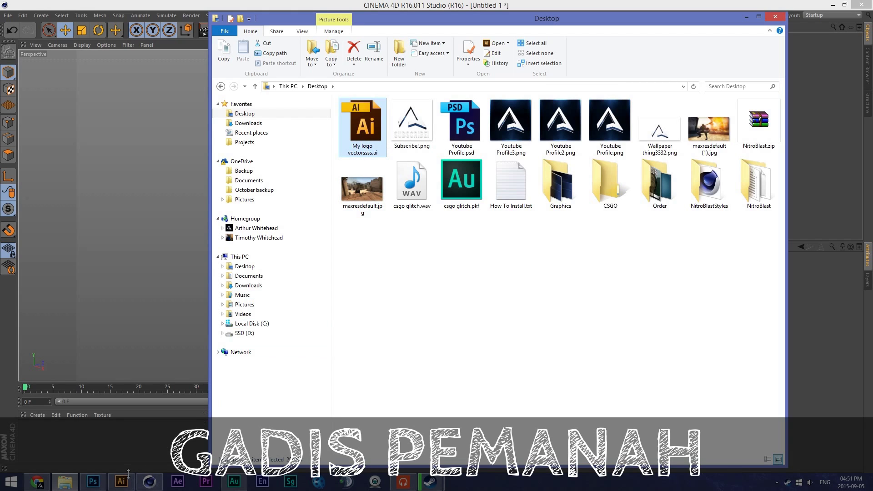
{"action": "left_click_drag", "start_coordinate": [362, 127], "coordinate": [118, 125]}
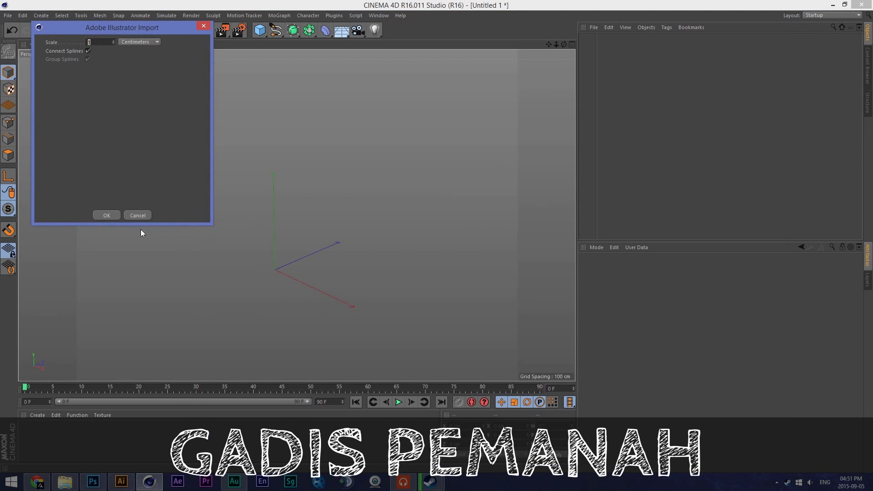
{"action": "left_click", "coordinate": [105, 219]}
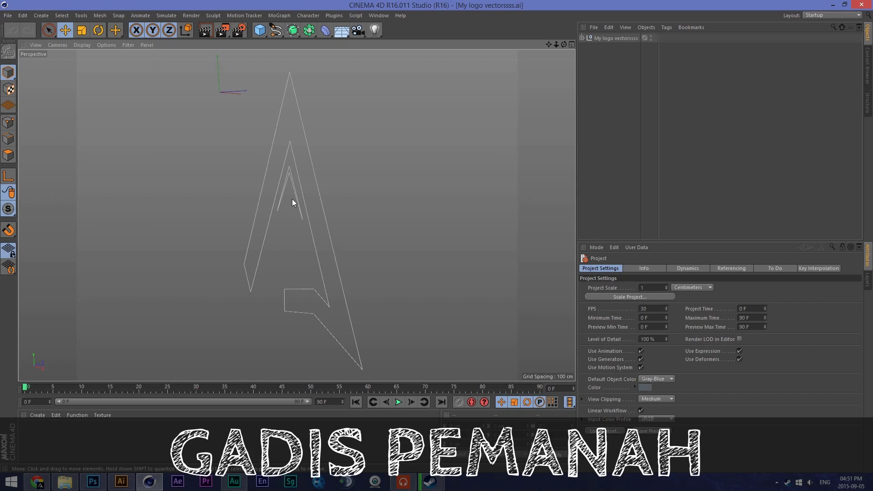
Switch back to Illustrator, expand the logo's group and show the hidden small white path inside the A
{"action": "left_click", "coordinate": [75, 477]}
{"action": "left_click", "coordinate": [399, 4]}
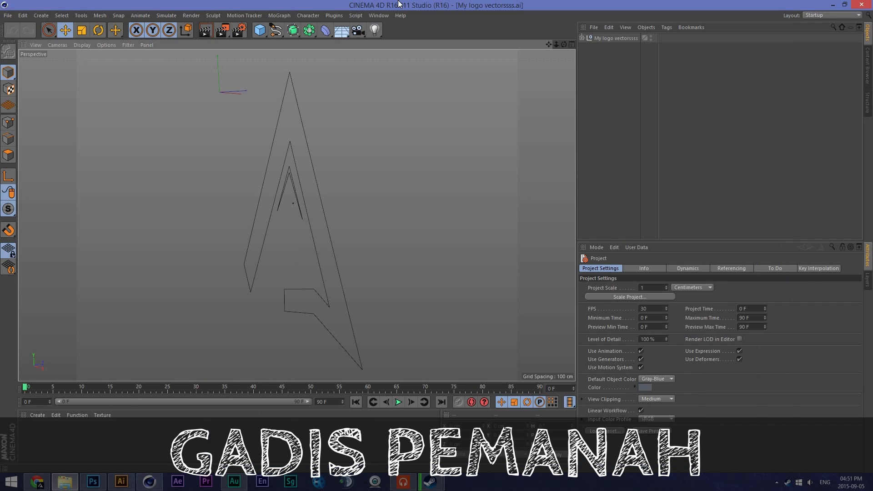
{"action": "left_click", "coordinate": [294, 198]}
{"action": "left_click", "coordinate": [121, 482]}
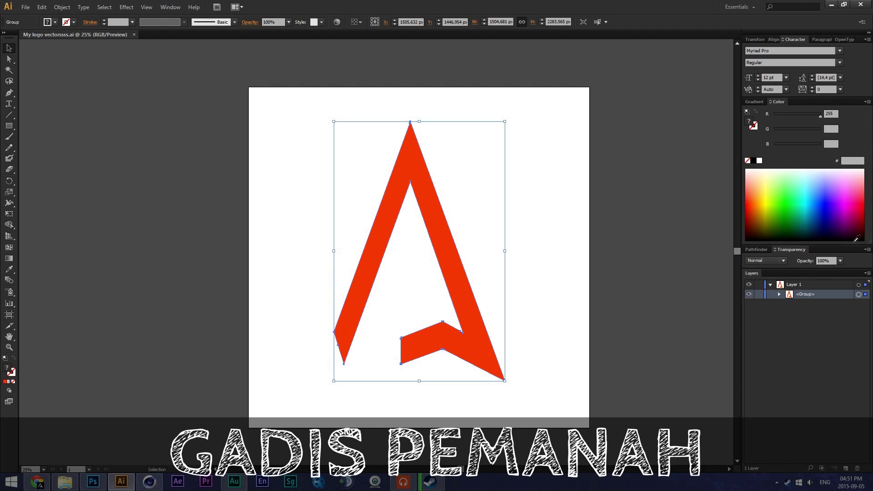
{"action": "left_click", "coordinate": [780, 294]}
{"action": "left_click", "coordinate": [749, 303]}
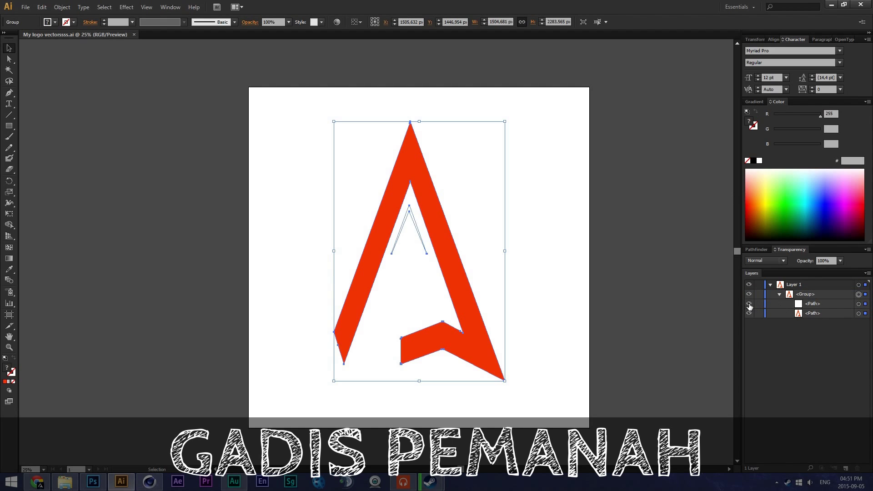
Close Illustrator and Photoshop without saving changes to their open documents, and switch to Cinema 4D
{"action": "left_click", "coordinate": [861, 4]}
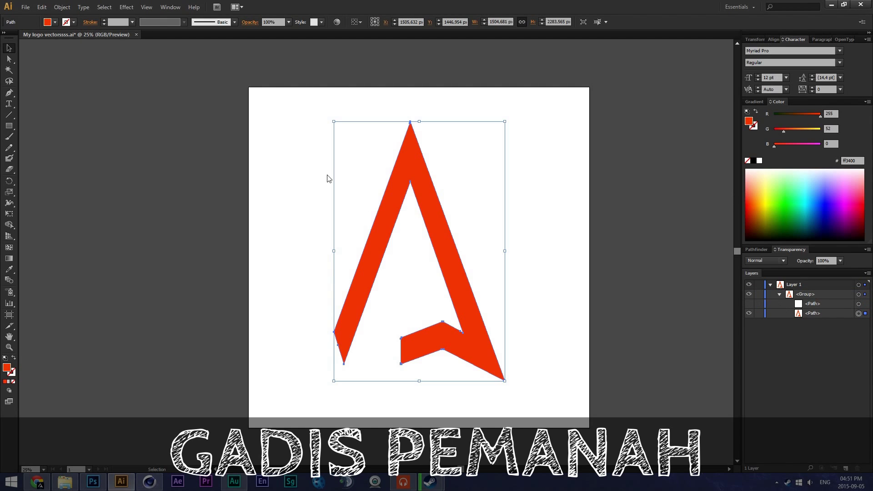
{"action": "left_click", "coordinate": [473, 251]}
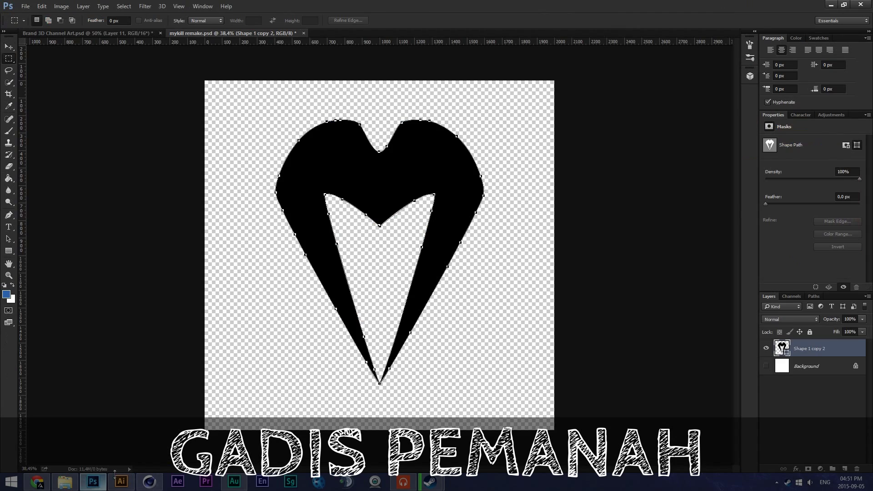
{"action": "left_click", "coordinate": [861, 4]}
{"action": "left_click", "coordinate": [438, 182]}
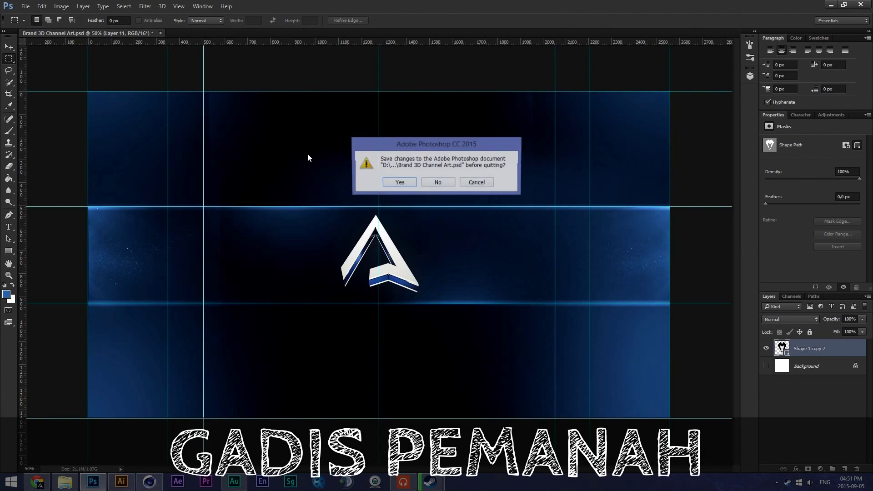
{"action": "left_click", "coordinate": [438, 182]}
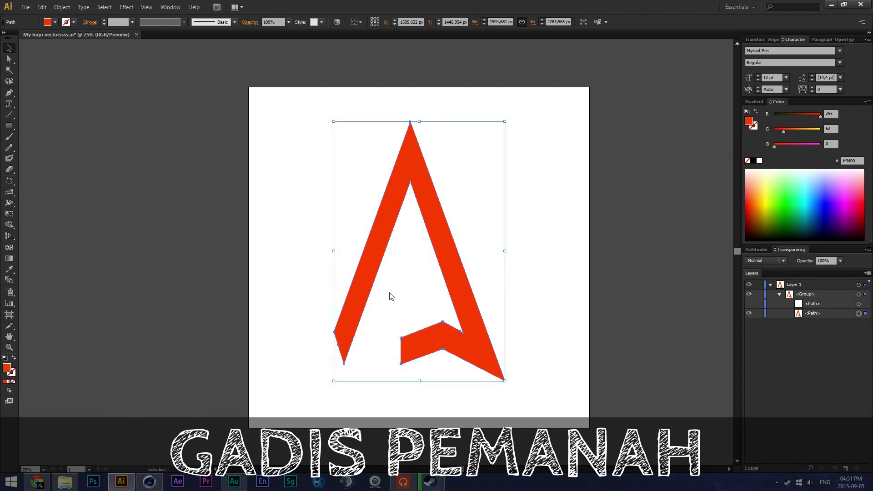
{"action": "left_click", "coordinate": [149, 482]}
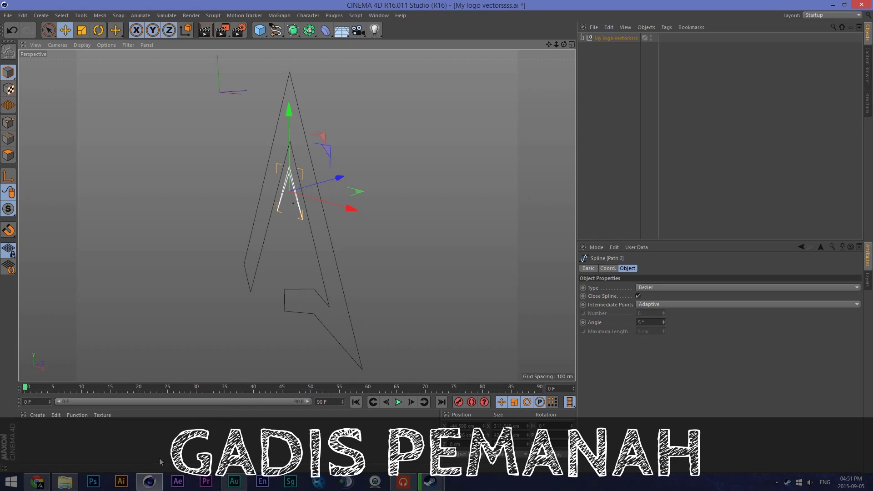
Expand the imported logo null and merge Path 1 and Path 2 into one spline with Connect Objects + Delete
{"action": "left_click", "coordinate": [615, 37]}
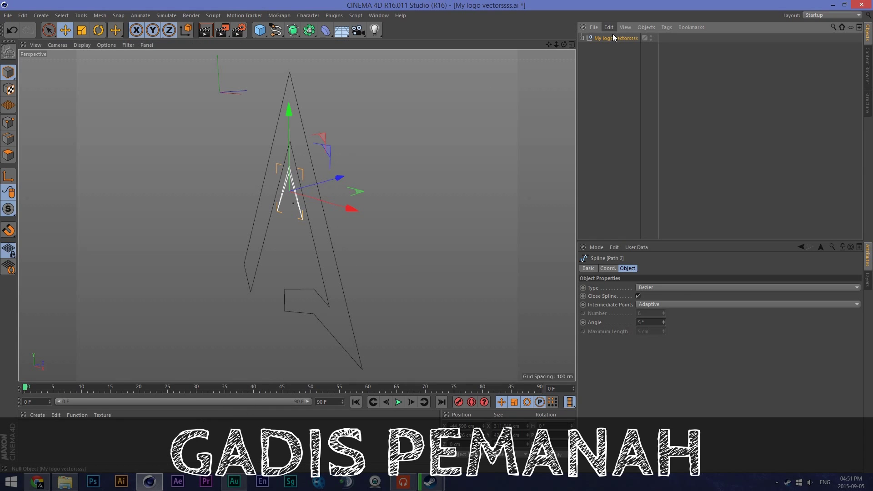
{"action": "left_click", "coordinate": [581, 37]}
{"action": "left_click", "coordinate": [606, 47]}
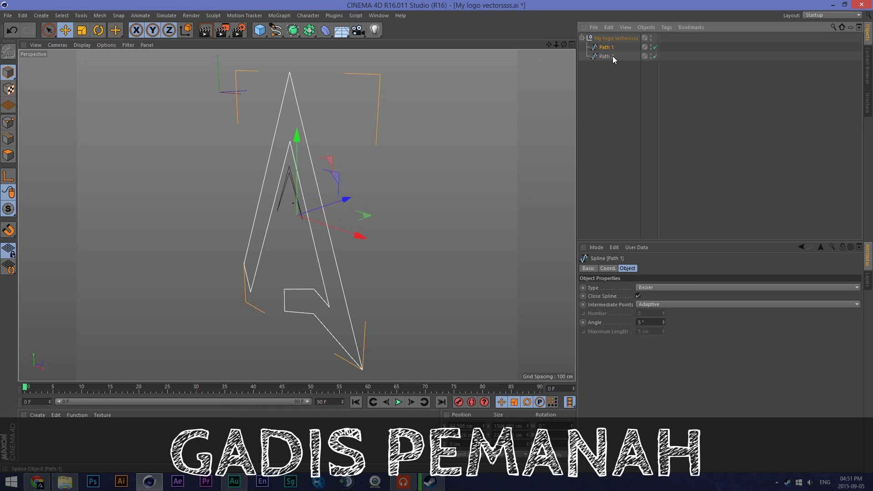
{"action": "left_click", "coordinate": [607, 57], "text": "shift"}
{"action": "right_click", "coordinate": [607, 56]}
{"action": "left_click", "coordinate": [603, 53]}
{"action": "right_click", "coordinate": [606, 58]}
{"action": "left_click", "coordinate": [607, 56]}
{"action": "left_click", "coordinate": [607, 56], "text": "ctrl"}
{"action": "right_click", "coordinate": [608, 56]}
{"action": "left_click", "coordinate": [612, 48]}
{"action": "left_click", "coordinate": [611, 47], "text": "ctrl"}
{"action": "right_click", "coordinate": [610, 49]}
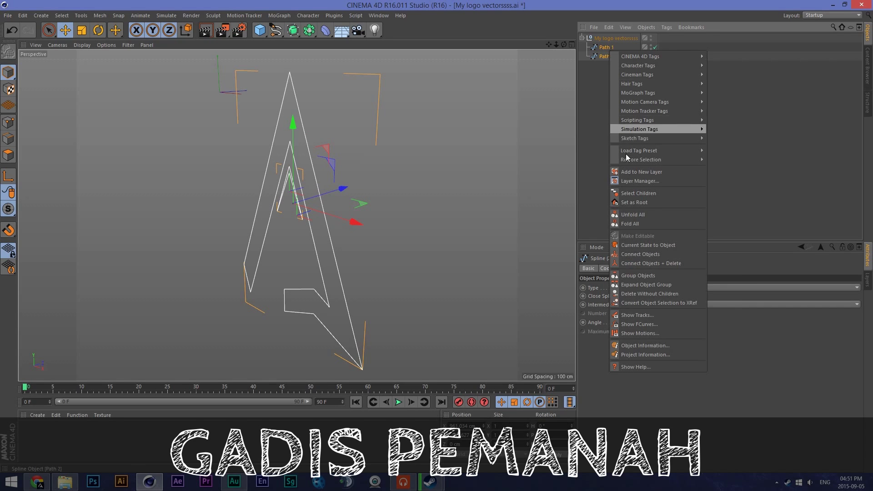
{"action": "left_click", "coordinate": [640, 262]}
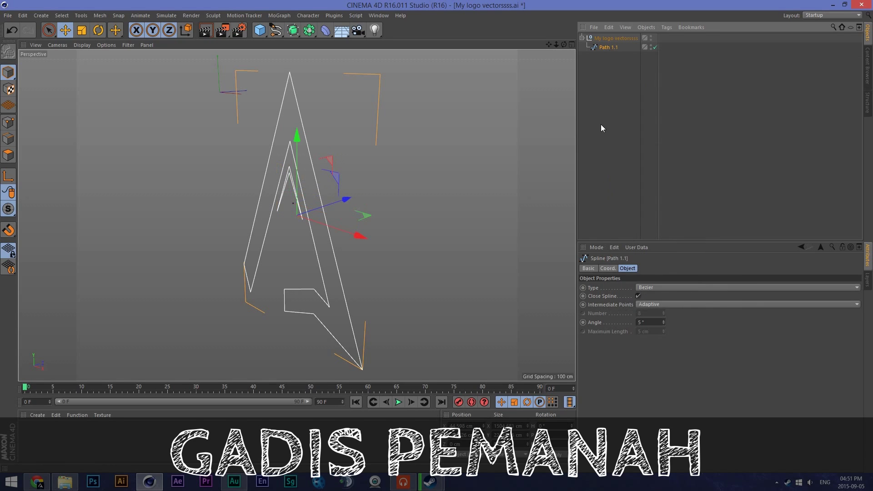
Take the merged spline out of the "My logo vectorssss" null and delete both objects from the scene
{"action": "mouse_move", "coordinate": [611, 39]}
{"action": "left_mouse_down"}
{"action": "mouse_move", "coordinate": [612, 47]}
{"action": "mouse_move", "coordinate": [604, 39]}
{"action": "left_mouse_up"}
{"action": "left_click", "coordinate": [607, 48]}
{"action": "key", "text": "Delete"}
{"action": "left_click", "coordinate": [604, 39]}
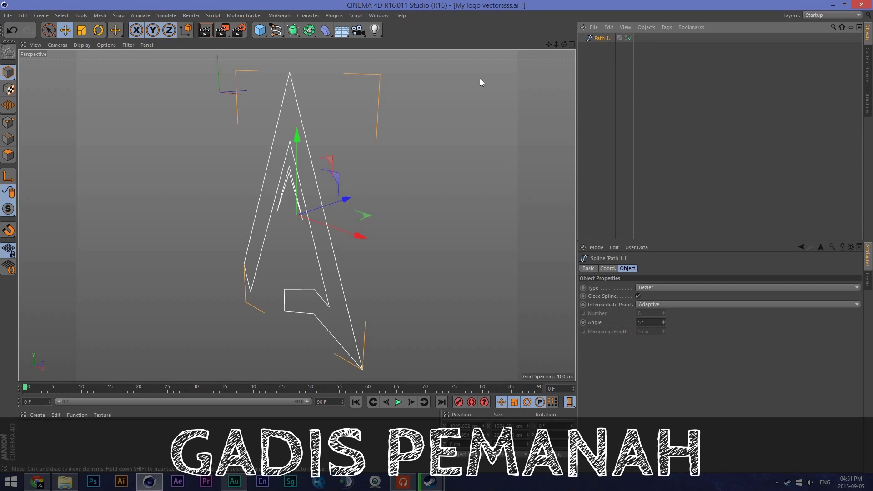
{"action": "key", "text": "Delete"}
{"action": "left_click", "coordinate": [67, 480]}
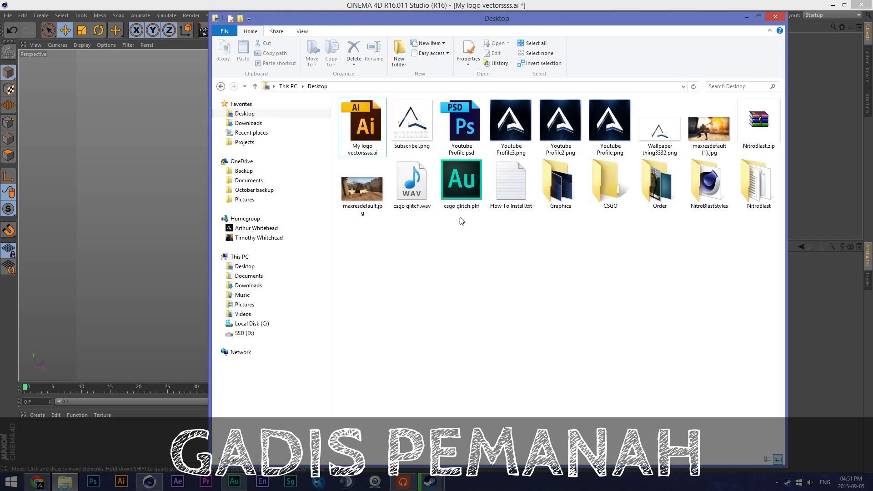
{"action": "double_click", "coordinate": [362, 125]}
{"action": "left_click", "coordinate": [476, 273]}
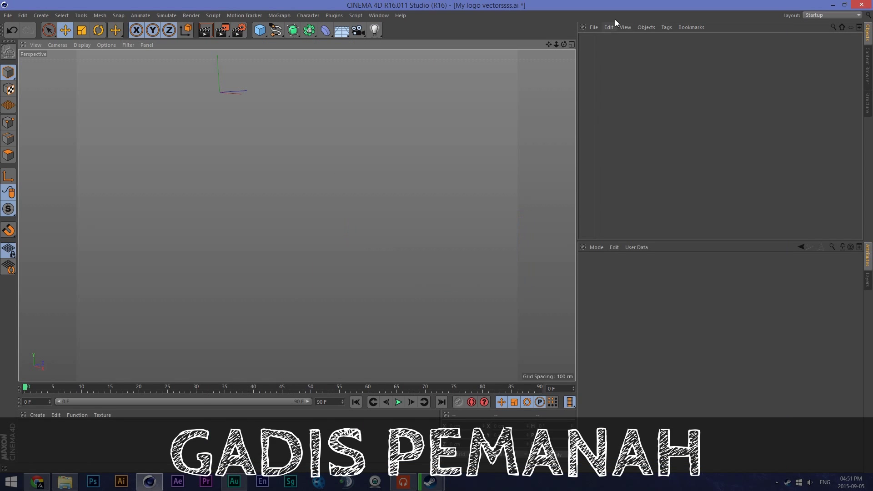
Load the saved user object preset "mykill remake" into the empty scene
{"action": "left_click", "coordinate": [594, 27]}
{"action": "mouse_move", "coordinate": [620, 61]}
{"action": "mouse_move", "coordinate": [680, 62]}
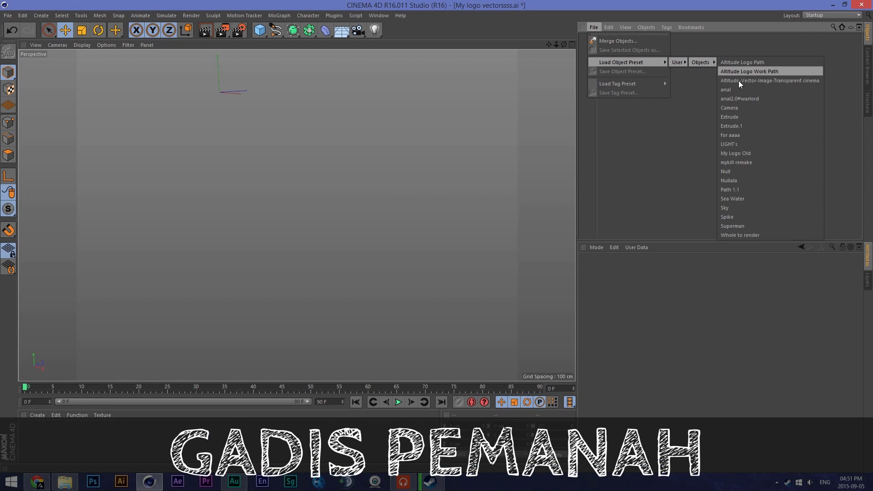
{"action": "left_click", "coordinate": [747, 162]}
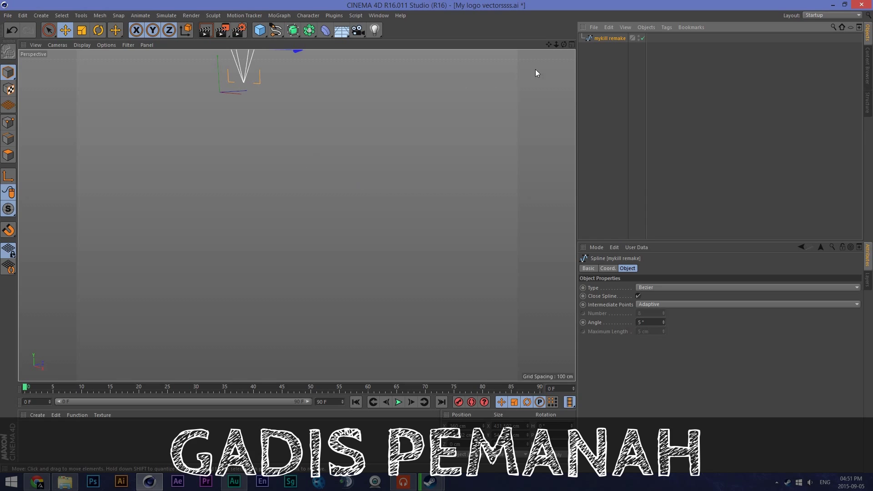
Add an Extrude object and make the "mykill remake" spline its child
{"action": "mouse_move", "coordinate": [549, 45]}
{"action": "left_mouse_down"}
{"action": "mouse_move", "coordinate": [523, 59]}
{"action": "mouse_move", "coordinate": [599, 45]}
{"action": "mouse_move", "coordinate": [534, 79]}
{"action": "mouse_move", "coordinate": [566, 45]}
{"action": "mouse_move", "coordinate": [492, 76]}
{"action": "mouse_move", "coordinate": [566, 44]}
{"action": "left_mouse_up"}
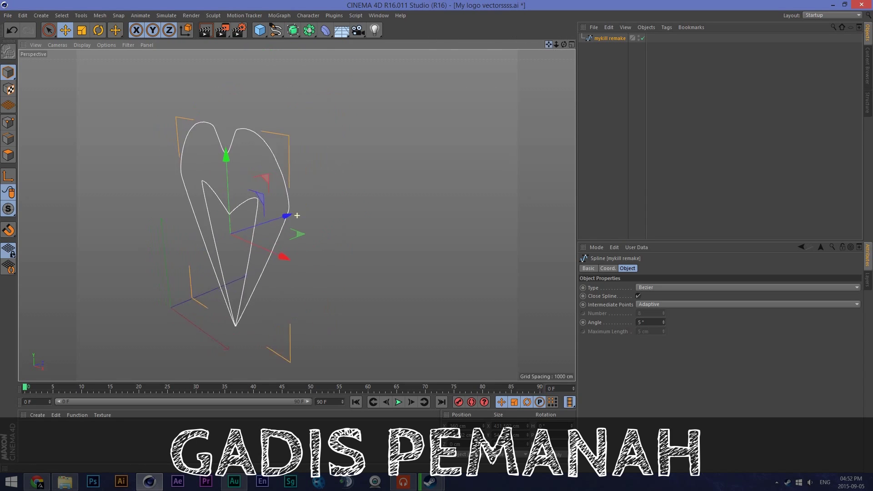
{"action": "left_click", "coordinate": [293, 30]}
{"action": "left_click", "coordinate": [397, 44]}
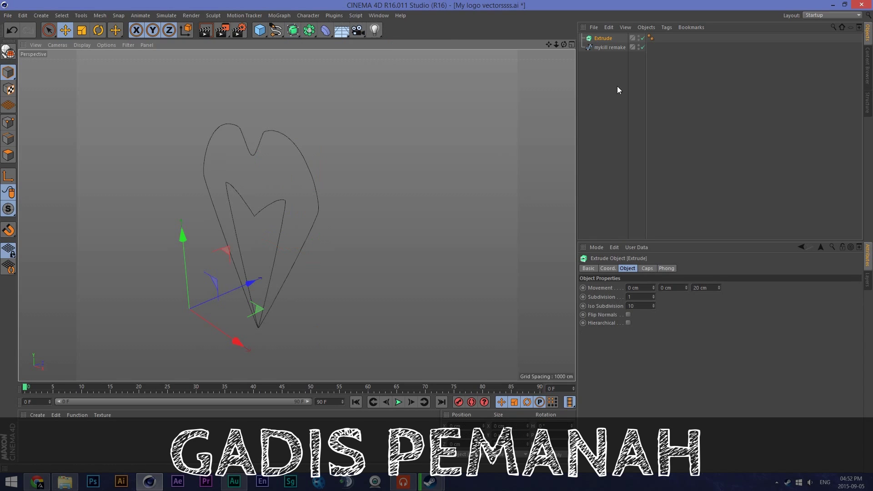
{"action": "left_click", "coordinate": [602, 50]}
{"action": "left_click_drag", "start_coordinate": [605, 39], "coordinate": [605, 40]}
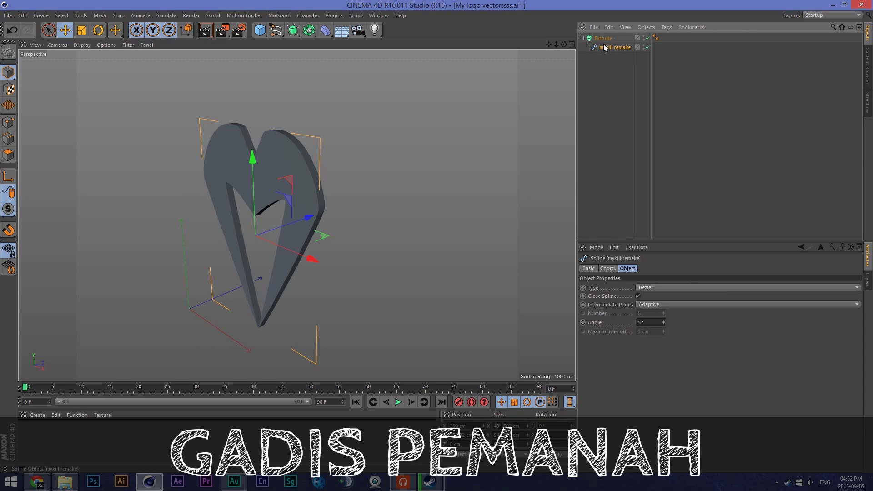
Set the Extrude object's Z movement to 220 cm
{"action": "left_click", "coordinate": [603, 38]}
{"action": "scroll", "coordinate": [260, 155], "scroll_direction": "up", "scroll_amount": 1}
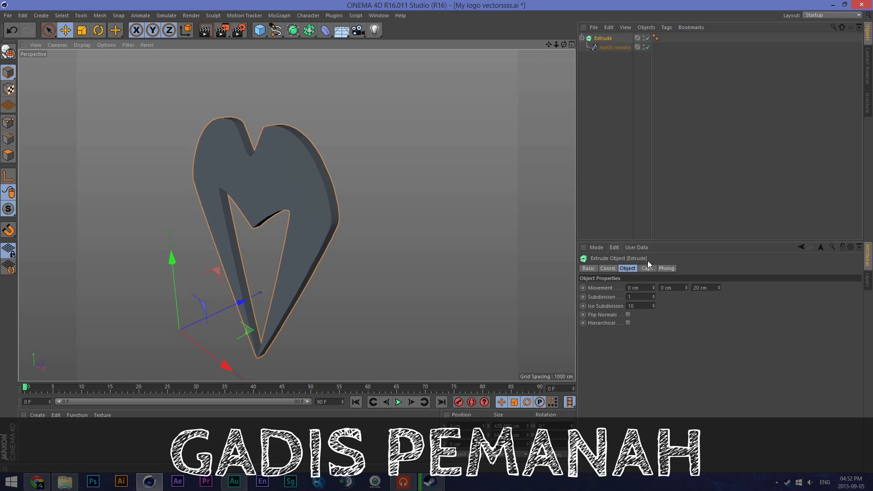
{"action": "left_click", "coordinate": [695, 287]}
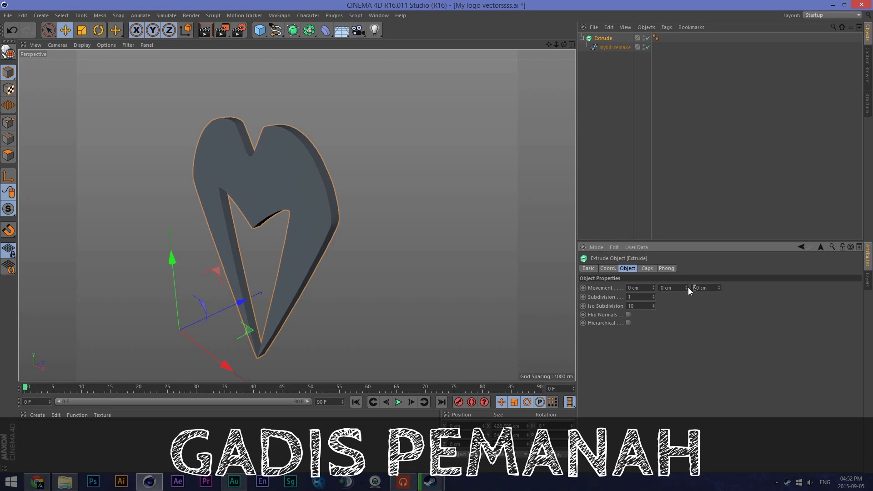
{"action": "type", "text": "21"}
{"action": "type", "text": "2"}
{"action": "key", "text": "Return"}
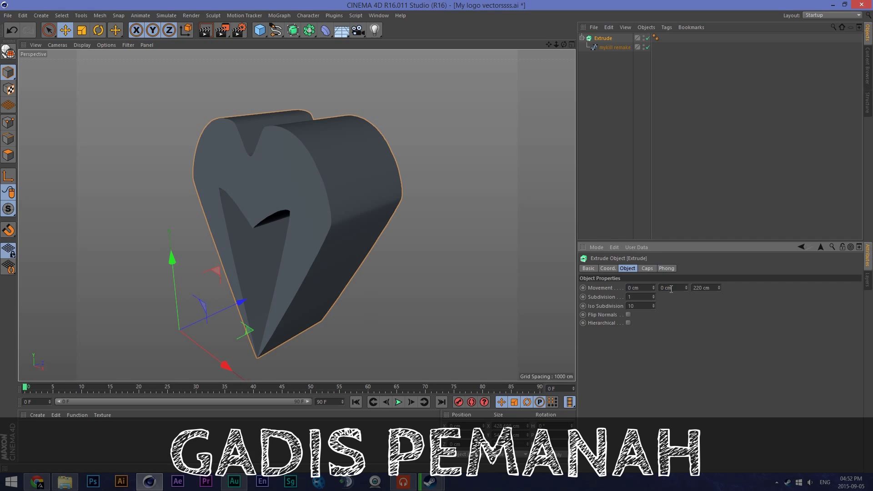
Set the render output size to a width of 1920 and a height of 1080 pixels
{"action": "left_click", "coordinate": [239, 30]}
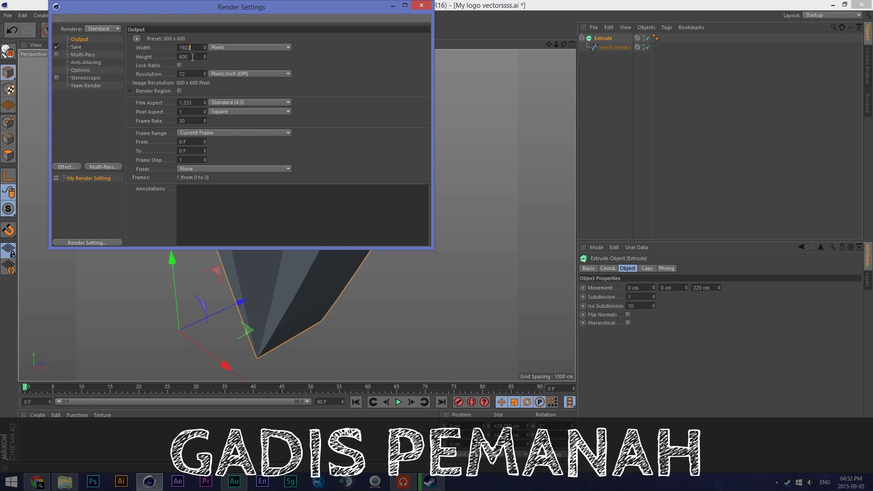
{"action": "double_click", "coordinate": [190, 57]}
{"action": "type", "text": "108"}
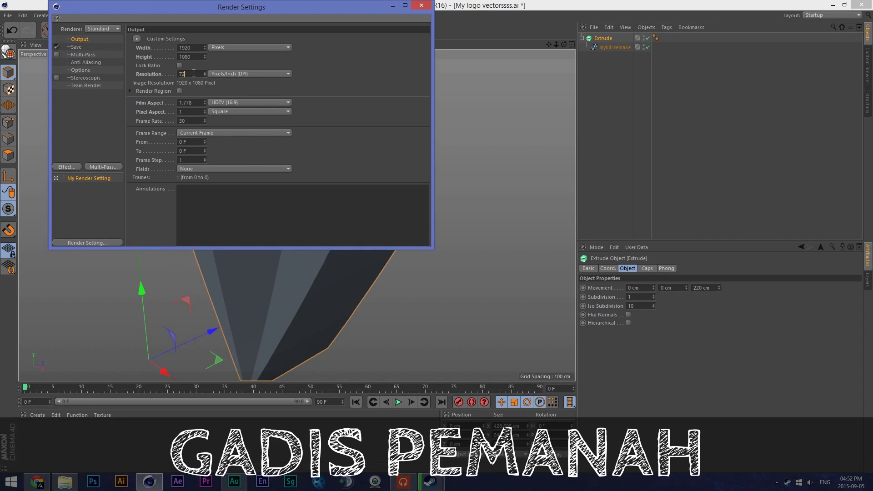
{"action": "left_click", "coordinate": [92, 47]}
{"action": "left_click", "coordinate": [99, 40]}
Reduce the Extrude object's Z movement to 150 cm and then to 120 cm
{"action": "scroll", "coordinate": [414, 137], "scroll_direction": "down", "scroll_amount": 10}
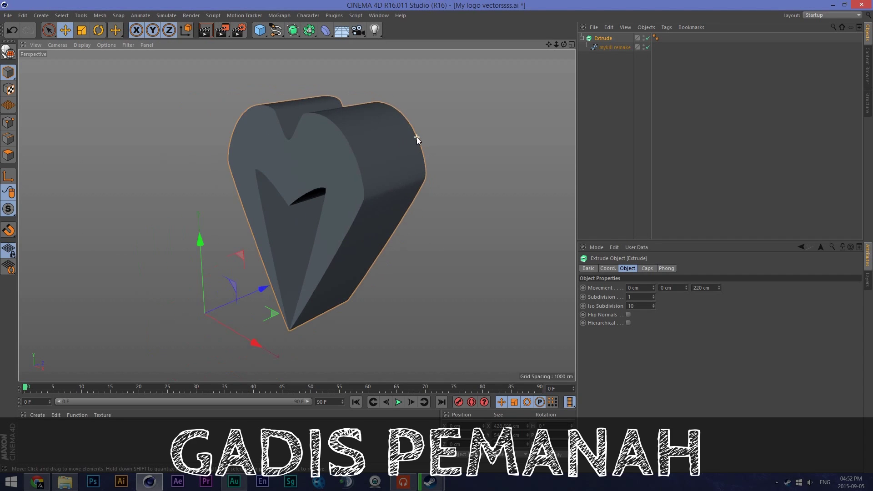
{"action": "scroll", "coordinate": [390, 141], "scroll_direction": "up", "scroll_amount": 3}
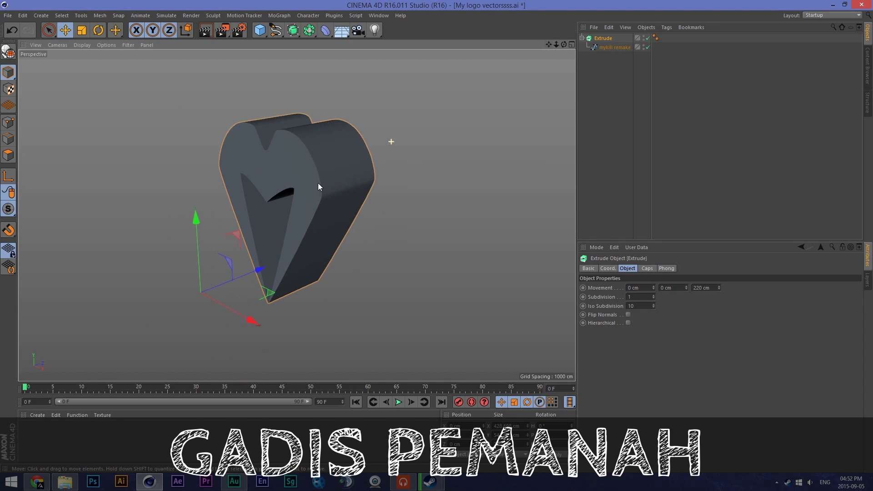
{"action": "left_click_drag", "start_coordinate": [701, 288], "coordinate": [661, 270]}
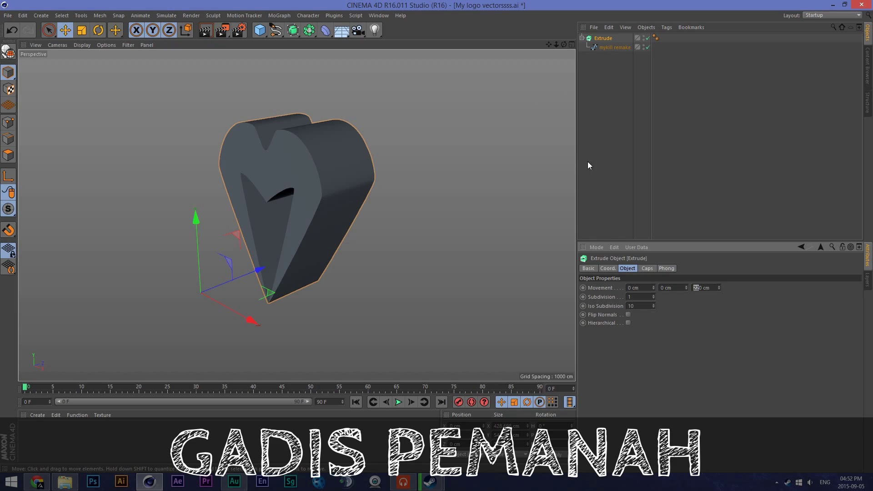
{"action": "type", "text": "150"}
{"action": "key", "text": "Return"}
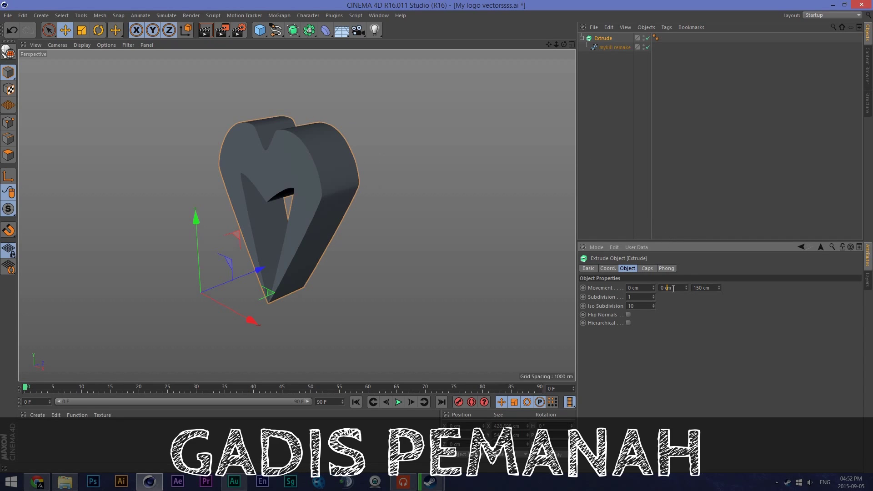
{"action": "type", "text": "2"}
{"action": "left_click", "coordinate": [672, 289]}
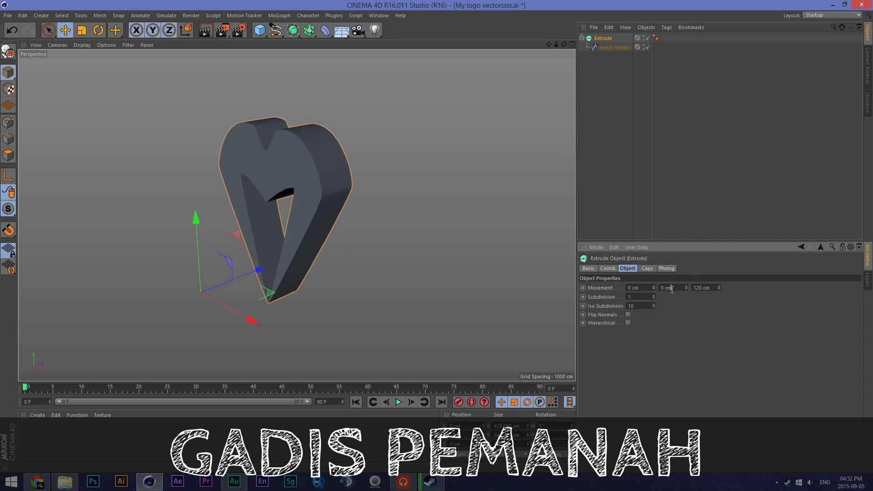
Try an extrusion depth of 80 cm in Z, and settle on 70 cm
{"action": "mouse_move", "coordinate": [701, 288]}
{"action": "left_mouse_down"}
{"action": "mouse_move", "coordinate": [671, 288]}
{"action": "mouse_move", "coordinate": [692, 288]}
{"action": "left_mouse_up"}
{"action": "type", "text": "9"}
{"action": "type", "text": "8"}
{"action": "key", "text": "Return"}
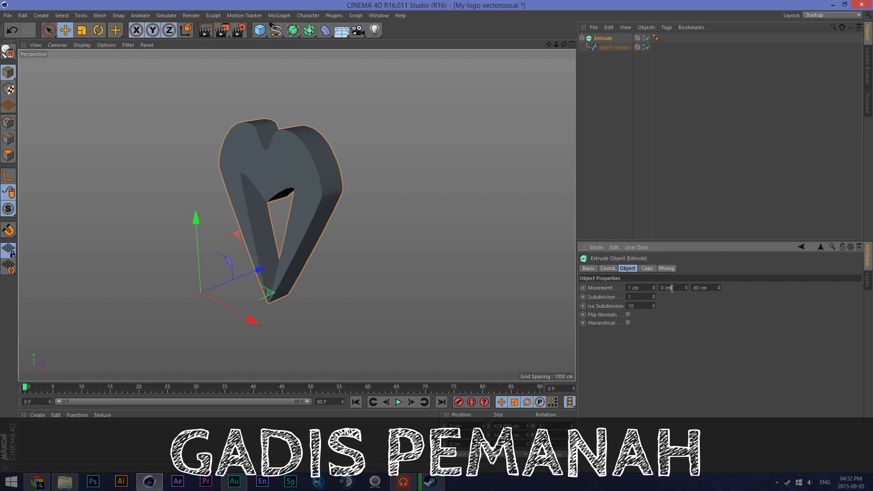
{"action": "left_click_drag", "start_coordinate": [697, 288], "coordinate": [698, 288]}
{"action": "type", "text": "7"}
{"action": "left_click", "coordinate": [680, 289]}
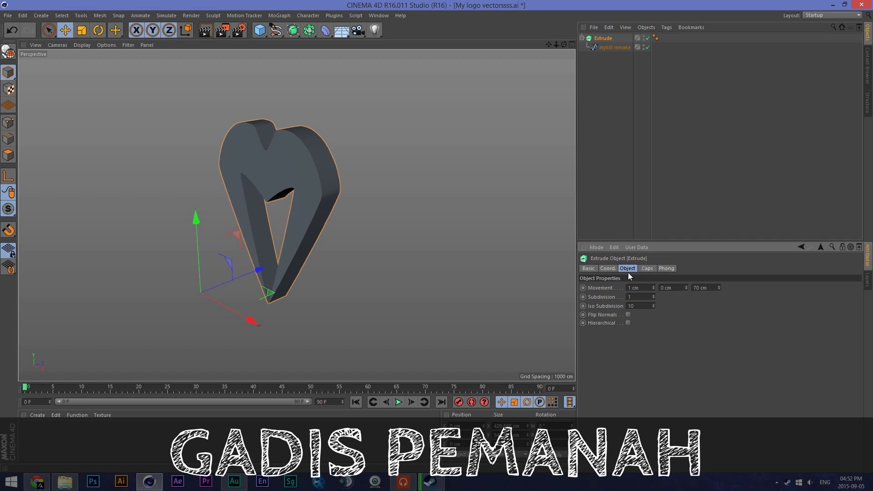
Set both the start and end caps of the Extrude object to Fillet Cap
{"action": "scroll", "coordinate": [423, 199], "scroll_direction": "up", "scroll_amount": 1}
{"action": "left_click", "coordinate": [609, 50]}
{"action": "left_click", "coordinate": [610, 36]}
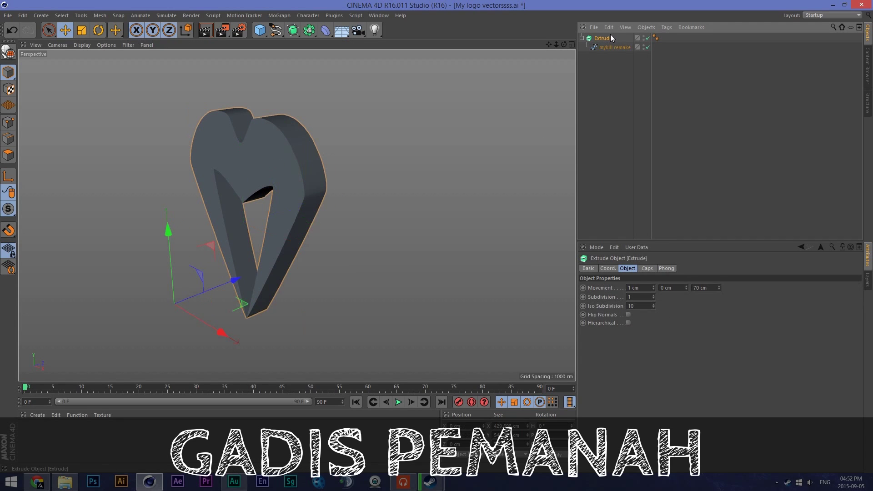
{"action": "left_click", "coordinate": [648, 268]}
{"action": "left_click", "coordinate": [673, 288]}
{"action": "left_click", "coordinate": [686, 323]}
{"action": "left_click", "coordinate": [687, 314]}
{"action": "left_click", "coordinate": [686, 350]}
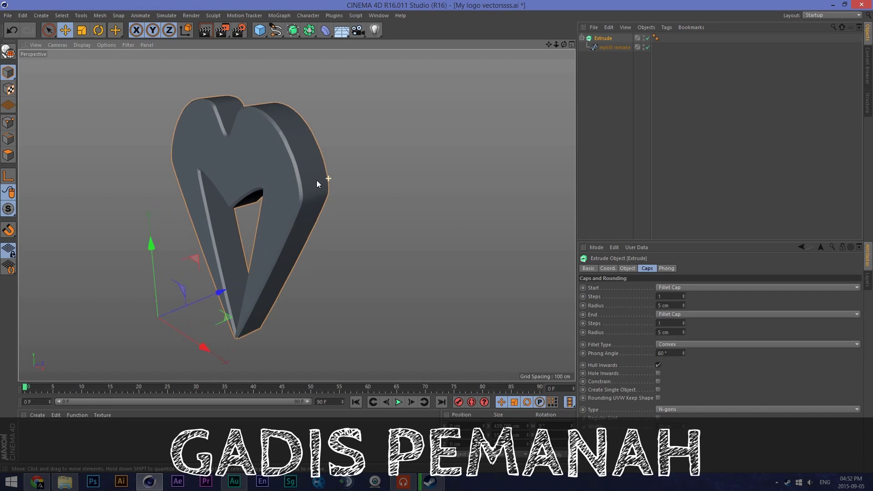
Try a 3 cm start cap radius, and set the fillet radii to 5 cm at the start and 4 cm at the end
{"action": "scroll", "coordinate": [320, 180], "scroll_direction": "up", "scroll_amount": 1}
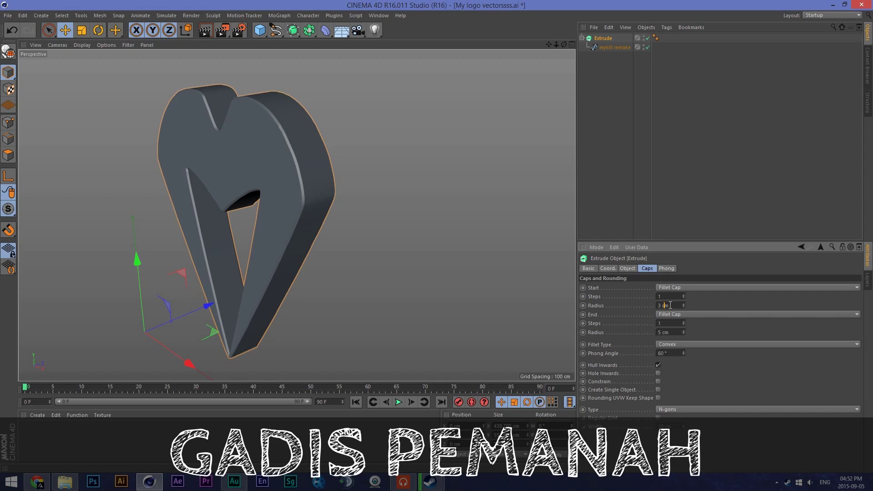
{"action": "left_click", "coordinate": [671, 306]}
{"action": "scroll", "coordinate": [671, 332], "scroll_direction": "down", "scroll_amount": 1}
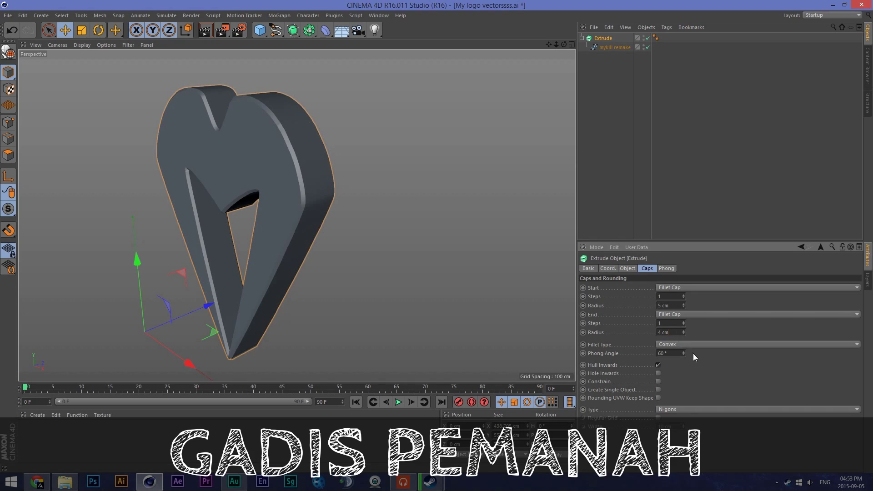
{"action": "left_click", "coordinate": [668, 324]}
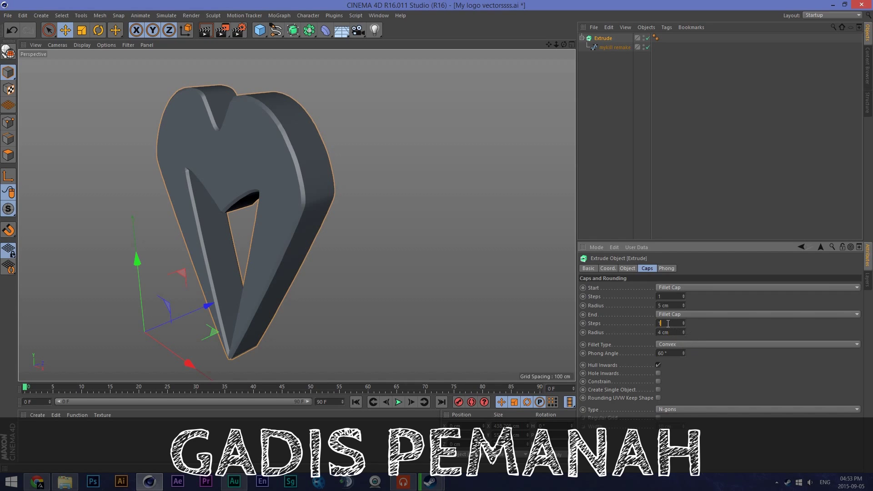
Select the Extrude object and collapse its hierarchy in the object list
{"action": "left_click", "coordinate": [623, 48]}
{"action": "left_click", "coordinate": [609, 39]}
{"action": "left_click", "coordinate": [614, 46]}
{"action": "left_click", "coordinate": [620, 40]}
{"action": "left_click", "coordinate": [620, 46]}
{"action": "left_click", "coordinate": [619, 44], "text": "ctrl"}
{"action": "left_click", "coordinate": [616, 45]}
{"action": "left_click", "coordinate": [612, 46], "text": "ctrl"}
{"action": "left_click", "coordinate": [604, 38]}
{"action": "left_click", "coordinate": [582, 38]}
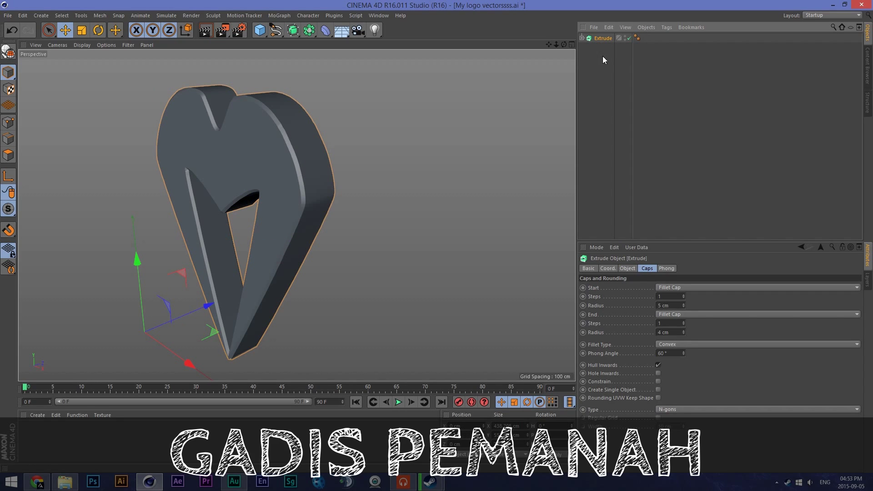
Duplicate the Extrude object and set the original's start cap radius to 4 cm
{"action": "left_click_drag", "start_coordinate": [606, 83], "coordinate": [607, 84]}
{"action": "left_click", "coordinate": [672, 305]}
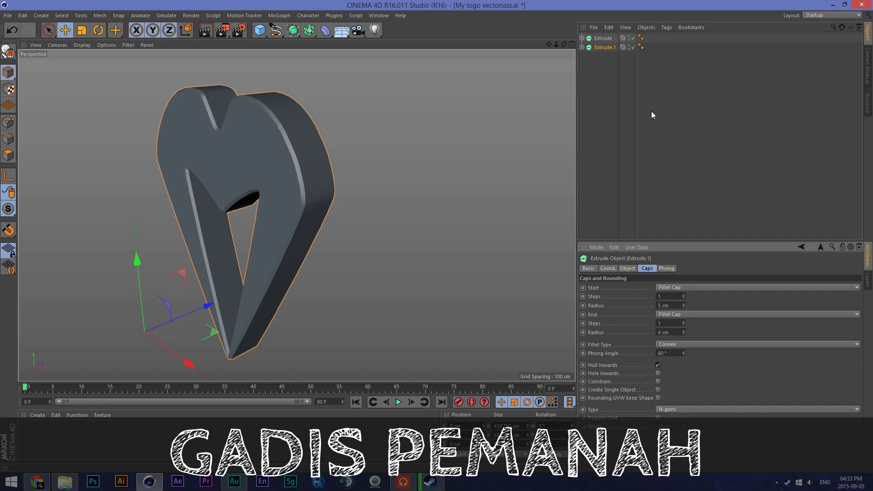
{"action": "left_click", "coordinate": [603, 38]}
{"action": "left_click", "coordinate": [673, 305]}
Set both the start and end fillet radii of the duplicate Extrude.1 to 15 cm
{"action": "left_click", "coordinate": [607, 48]}
{"action": "left_click", "coordinate": [673, 305]}
{"action": "scroll", "coordinate": [673, 304], "scroll_direction": "up", "scroll_amount": 8}
{"action": "key", "text": "Up"}
{"action": "key", "text": "Up"}
{"action": "left_click", "coordinate": [675, 334]}
{"action": "scroll", "coordinate": [675, 333], "scroll_direction": "up", "scroll_amount": 14}
{"action": "scroll", "coordinate": [675, 334], "scroll_direction": "down", "scroll_amount": 3}
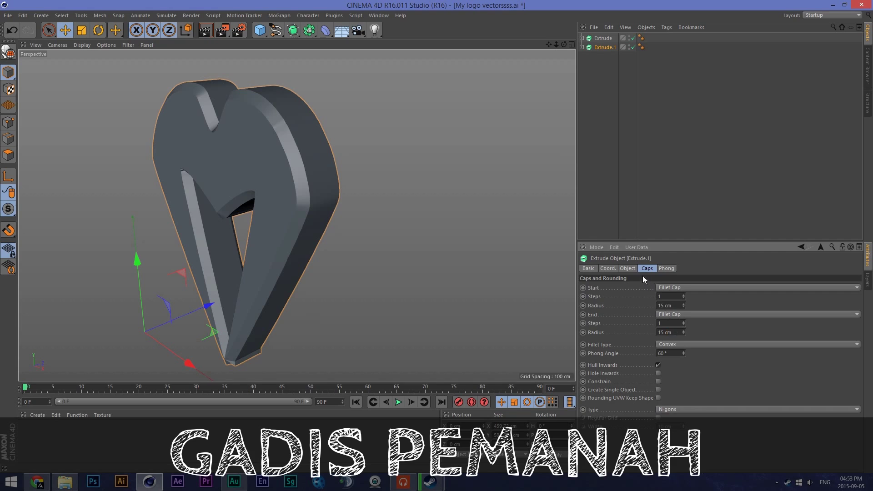
Set Extrude.1's extrusion depth to 30 cm in Z and shift it along Z toward the middle of the original
{"action": "left_click", "coordinate": [628, 268]}
{"action": "type", "text": "3"}
{"action": "key", "text": "Return"}
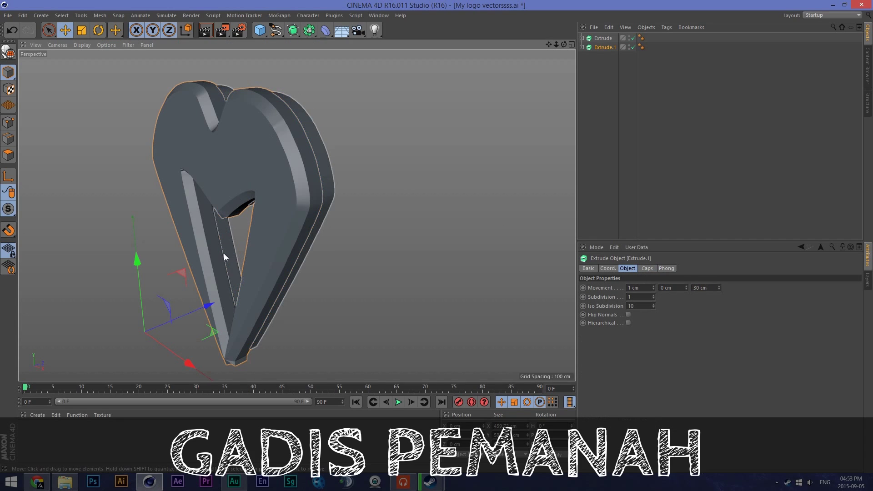
{"action": "left_click_drag", "start_coordinate": [209, 306], "coordinate": [215, 306]}
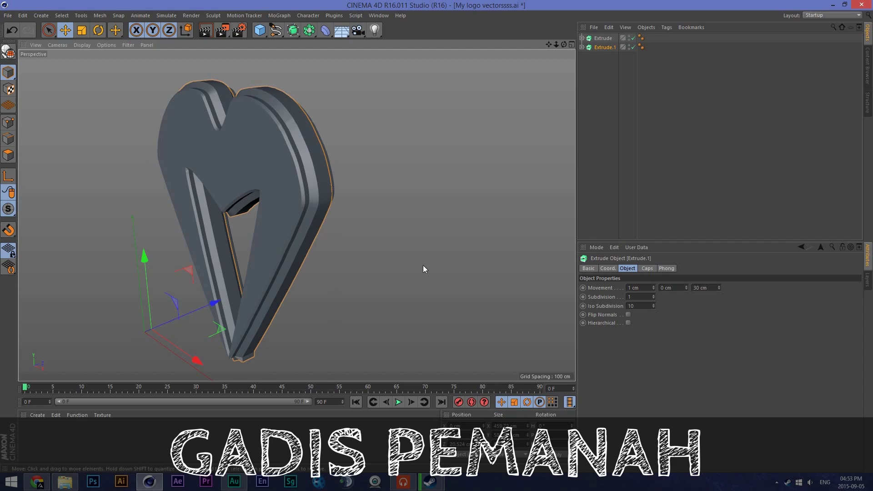
Reduce Extrude.1's fillet radii to 10 cm at the start and 9 cm at the end
{"action": "left_click", "coordinate": [647, 268]}
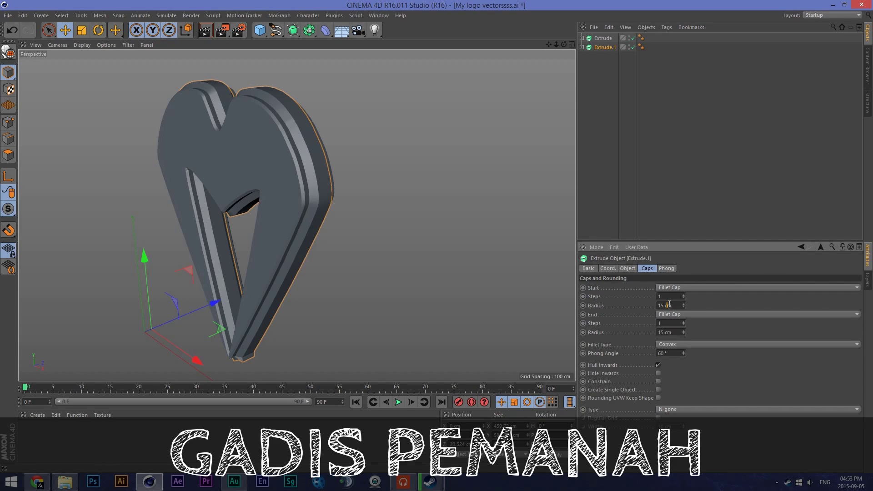
{"action": "scroll", "coordinate": [669, 304], "scroll_direction": "down", "scroll_amount": 5}
{"action": "left_click", "coordinate": [671, 335]}
{"action": "scroll", "coordinate": [672, 334], "scroll_direction": "down", "scroll_amount": 4}
{"action": "scroll", "coordinate": [672, 335], "scroll_direction": "down", "scroll_amount": 2}
Reset Extrude.1's Z position to 0, and move it along Z to centre it within the original's thickness
{"action": "left_click_drag", "start_coordinate": [563, 45], "coordinate": [482, 45]}
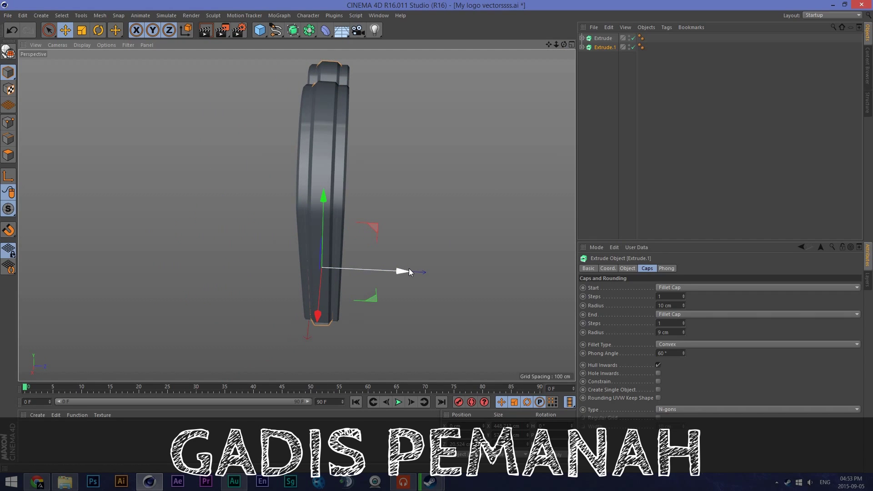
{"action": "left_click", "coordinate": [603, 39]}
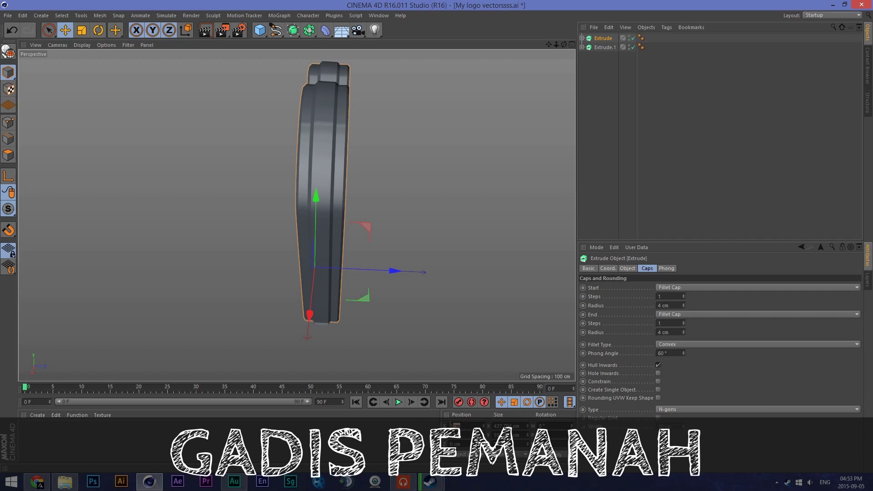
{"action": "left_click", "coordinate": [602, 47]}
{"action": "type", "text": "0"}
{"action": "key", "text": "Return"}
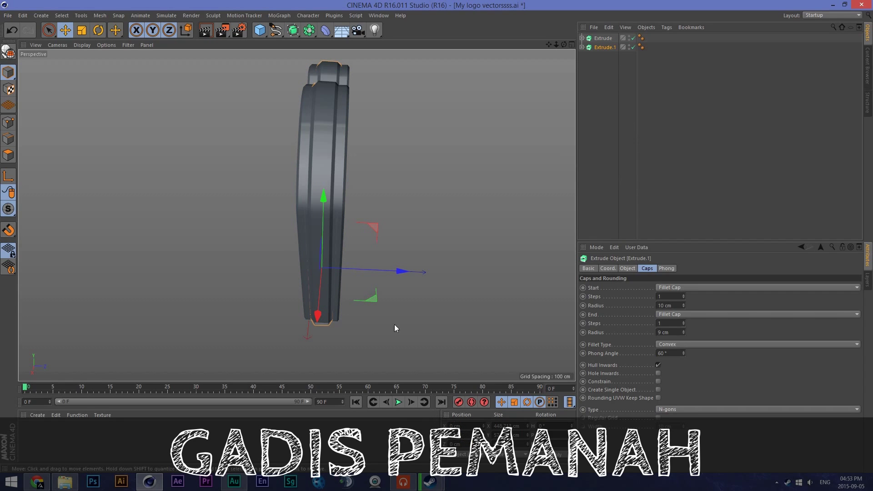
{"action": "left_click", "coordinate": [416, 208]}
{"action": "left_click", "coordinate": [320, 169]}
{"action": "left_click", "coordinate": [321, 167]}
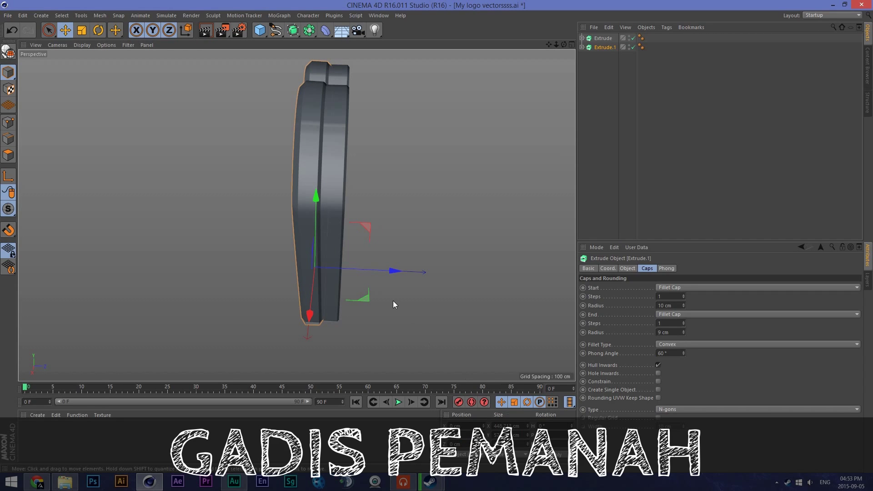
{"action": "left_click_drag", "start_coordinate": [389, 272], "coordinate": [395, 274]}
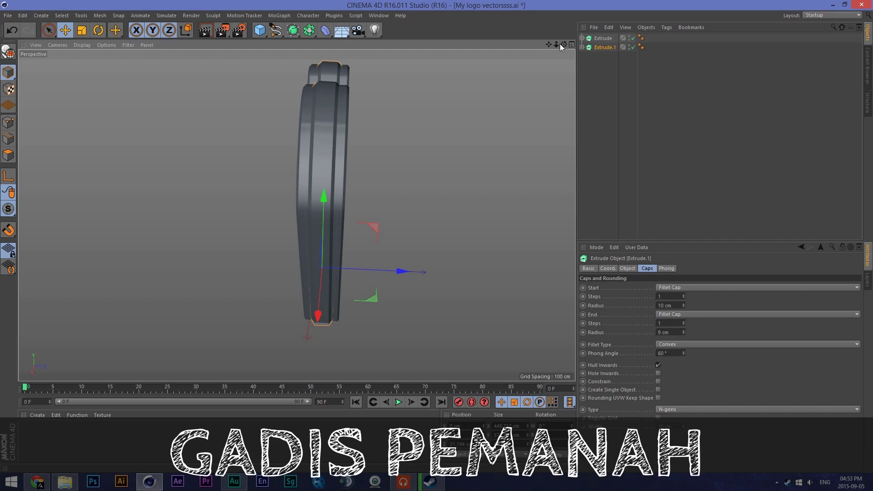
Try a 40 cm extrusion depth for Extrude.1, settle on 45 cm in Z, and recentre it along Z
{"action": "left_click", "coordinate": [628, 268]}
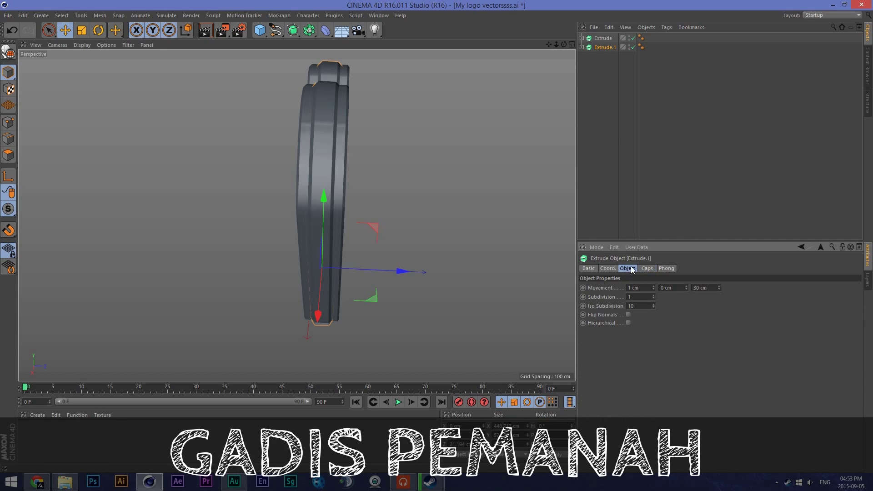
{"action": "left_click", "coordinate": [697, 287]}
{"action": "key", "text": "Return"}
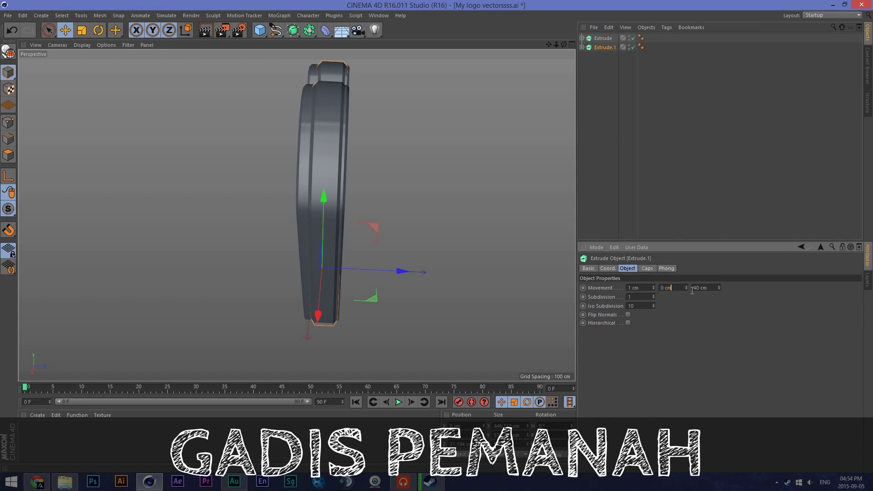
{"action": "left_click_drag", "start_coordinate": [400, 272], "coordinate": [398, 272]}
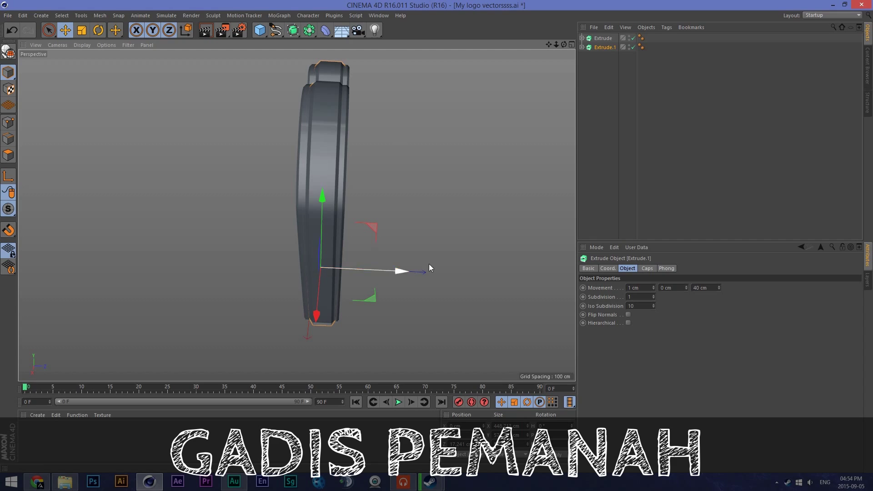
{"action": "left_click", "coordinate": [698, 288]}
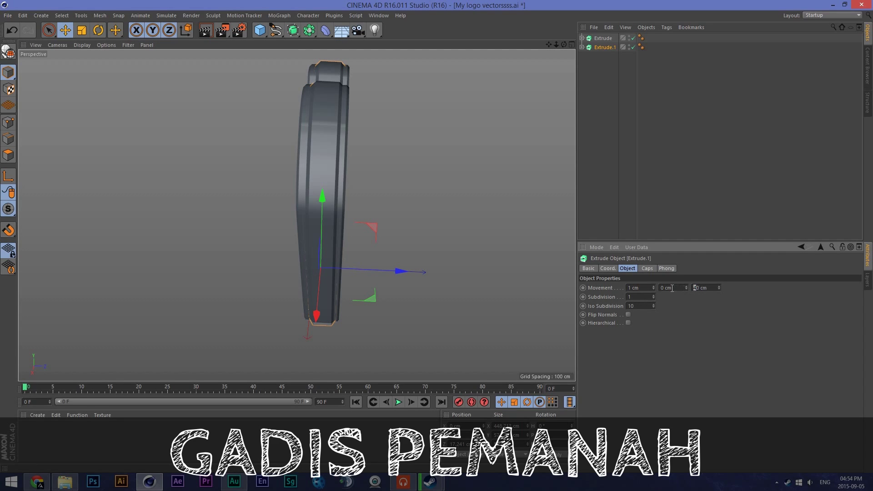
{"action": "left_click_drag", "start_coordinate": [402, 272], "coordinate": [399, 272]}
{"action": "double_click", "coordinate": [695, 287]}
{"action": "type", "text": "45"}
{"action": "key", "text": "Return"}
{"action": "left_click_drag", "start_coordinate": [397, 275], "coordinate": [397, 273]}
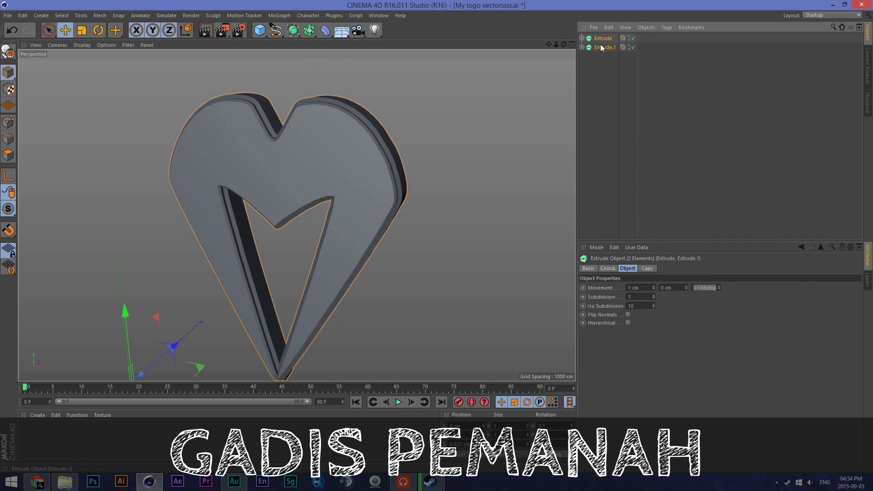
Select both Extrude objects and group them under a single null
{"action": "left_click", "coordinate": [606, 64]}
{"action": "left_click", "coordinate": [611, 39]}
{"action": "left_click", "coordinate": [606, 47], "text": "ctrl"}
{"action": "right_click", "coordinate": [605, 46]}
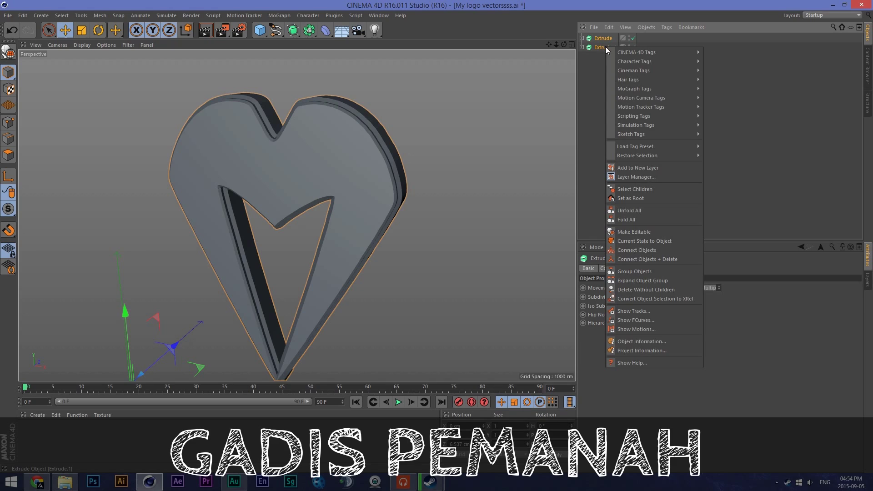
{"action": "left_click", "coordinate": [641, 271]}
Rename the group null to Mykill Logo
{"action": "left_click", "coordinate": [582, 38]}
{"action": "left_click", "coordinate": [582, 37]}
{"action": "double_click", "coordinate": [600, 37]}
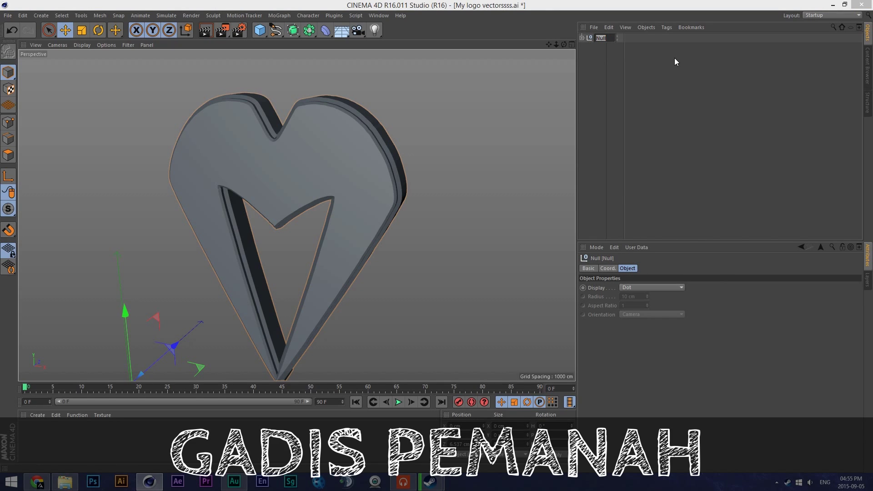
{"action": "type", "text": "Mu"}
{"action": "type", "text": "kill Loo"}
{"action": "type", "text": "go"}
{"action": "key", "text": "Return"}
Save the project to the Desktop as My logo vectorssss.c4d
{"action": "left_click_drag", "start_coordinate": [408, 135], "coordinate": [375, 127]}
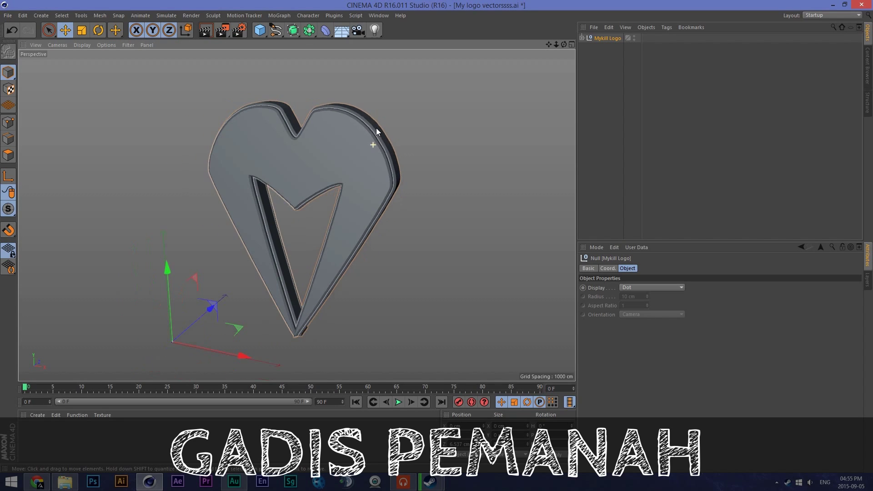
{"action": "left_click", "coordinate": [7, 15]}
{"action": "left_click", "coordinate": [28, 101]}
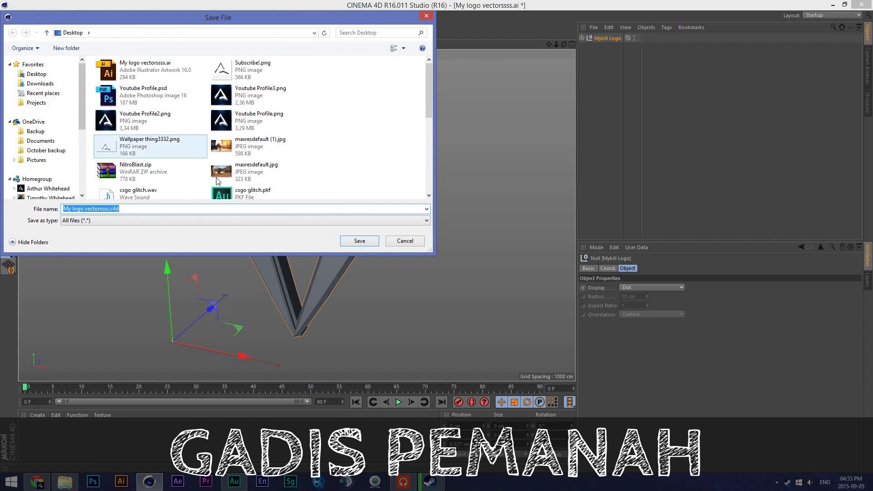
{"action": "left_click", "coordinate": [360, 242]}
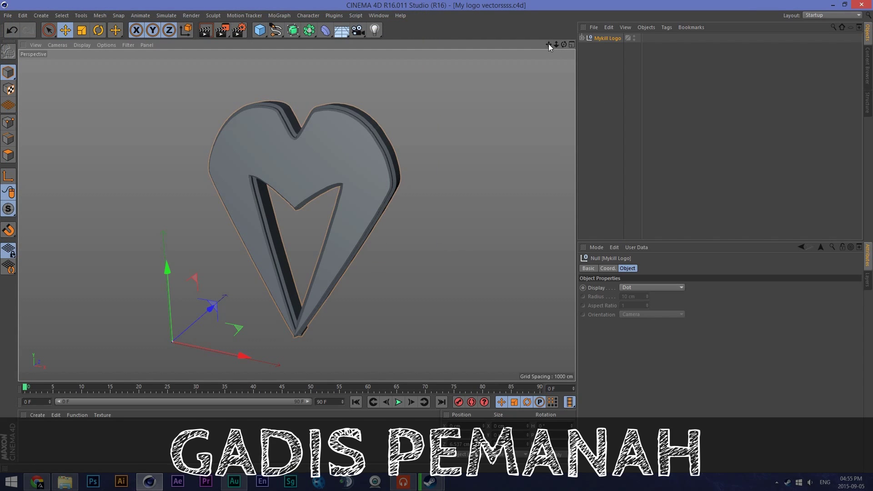
Create a new material and set its colour to pure white, RGB 255, 255, 255
{"action": "left_click_drag", "start_coordinate": [548, 44], "coordinate": [189, 208]}
{"action": "double_click", "coordinate": [61, 449]}
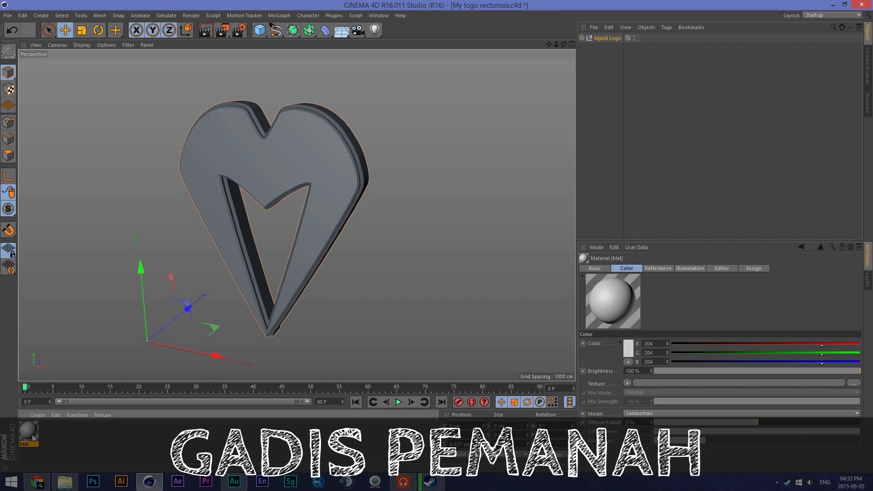
{"action": "double_click", "coordinate": [28, 432]}
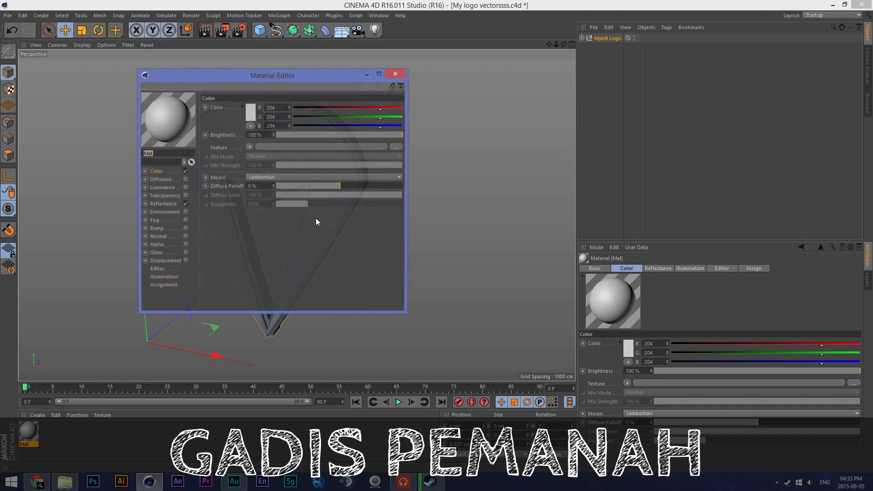
{"action": "left_click", "coordinate": [248, 110]}
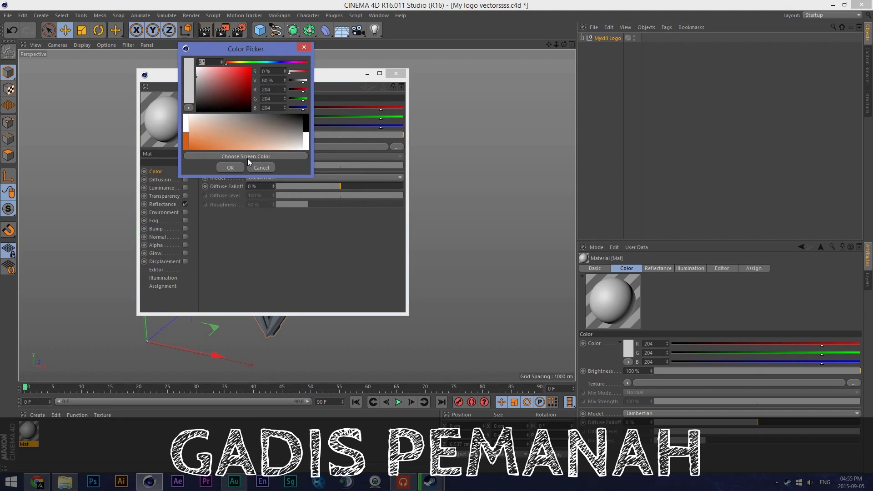
{"action": "left_click_drag", "start_coordinate": [200, 71], "coordinate": [181, 37]}
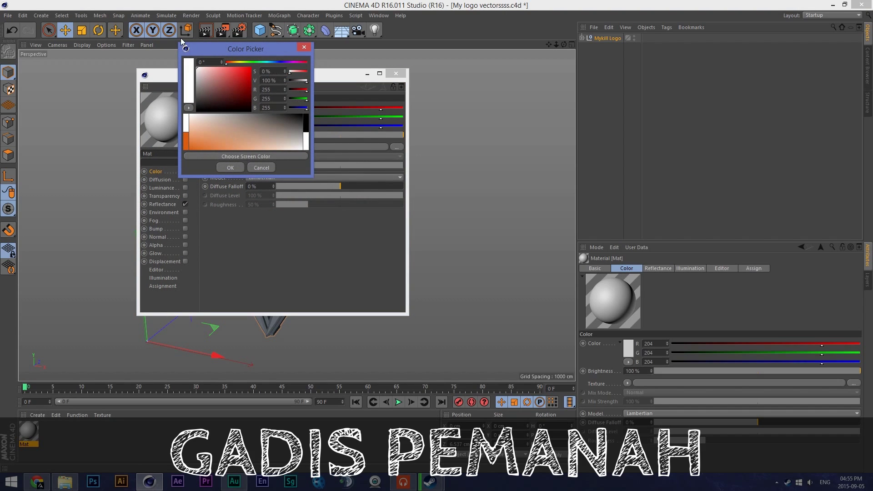
{"action": "left_click", "coordinate": [230, 168]}
Add a Reflection (Legacy) layer to the white material's reflectance
{"action": "left_click", "coordinate": [165, 204]}
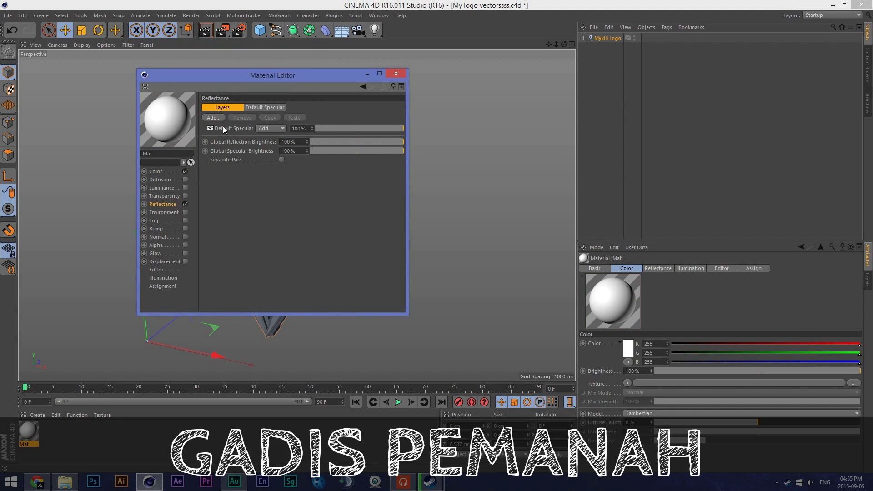
{"action": "left_click", "coordinate": [206, 118]}
{"action": "left_click", "coordinate": [206, 118]}
{"action": "left_click", "coordinate": [209, 116]}
{"action": "left_click", "coordinate": [210, 117]}
{"action": "left_click", "coordinate": [247, 205]}
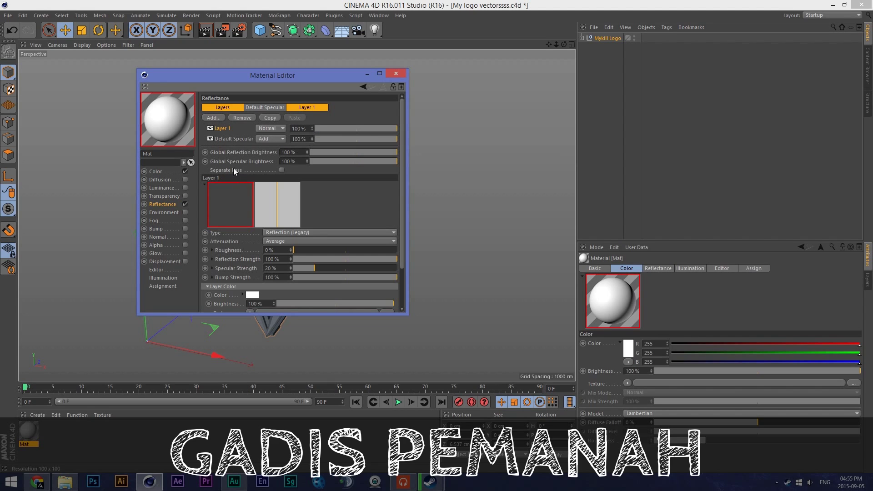
Lower the reflection layer's colour brightness to 80% and close the Material Editor
{"action": "scroll", "coordinate": [399, 192], "scroll_direction": "down", "scroll_amount": 3}
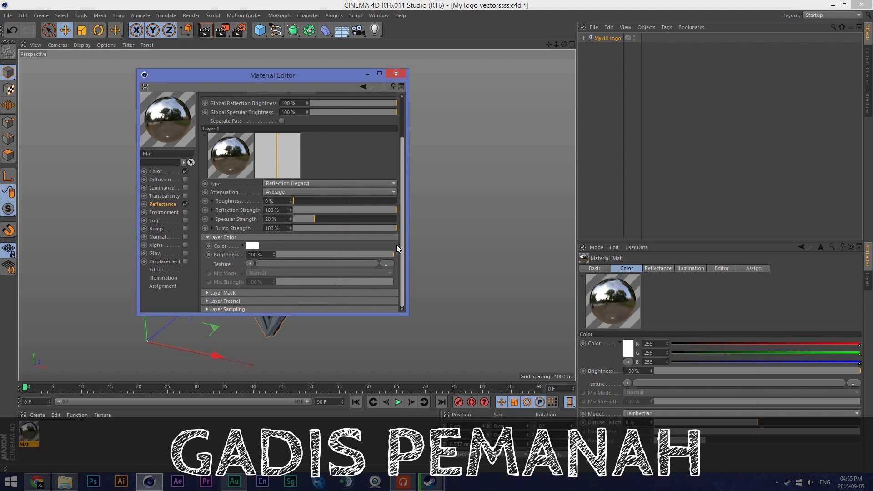
{"action": "scroll", "coordinate": [397, 245], "scroll_direction": "up", "scroll_amount": 2}
{"action": "left_click_drag", "start_coordinate": [372, 292], "coordinate": [373, 292]}
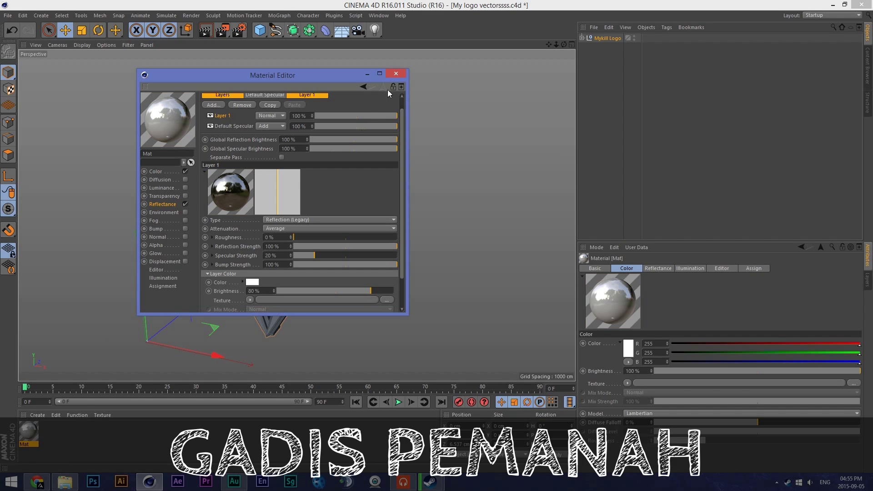
{"action": "left_click", "coordinate": [396, 73]}
Load the saved Outline and white logo materials from the user material presets
{"action": "left_click", "coordinate": [38, 415]}
{"action": "mouse_move", "coordinate": [64, 348]}
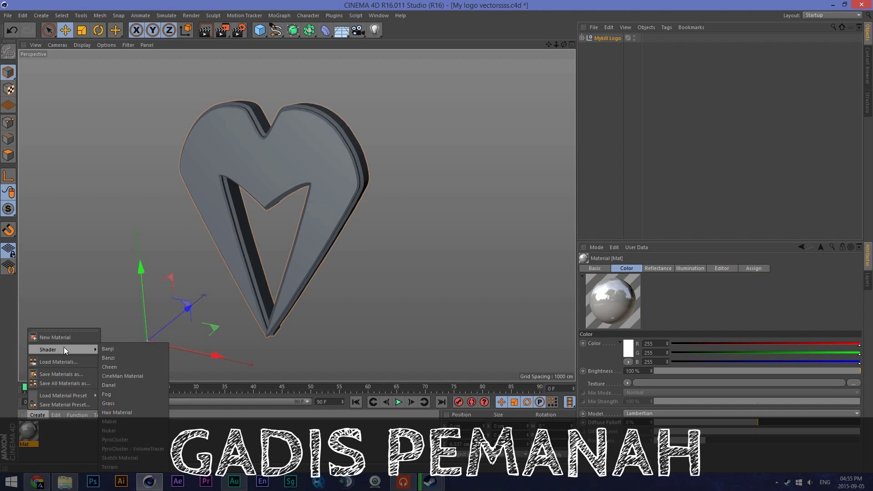
{"action": "mouse_move", "coordinate": [72, 396]}
{"action": "mouse_move", "coordinate": [113, 394]}
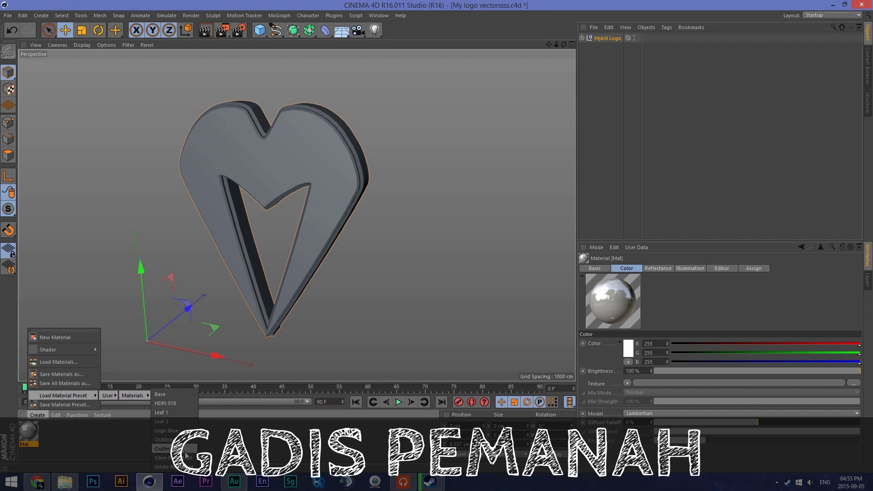
{"action": "left_click", "coordinate": [168, 440]}
Load the blue Outline.1 and white Outline.2 materials from the user presets, plus another blue Outline preset
{"action": "left_click", "coordinate": [33, 414]}
{"action": "mouse_move", "coordinate": [50, 397]}
{"action": "mouse_move", "coordinate": [122, 395]}
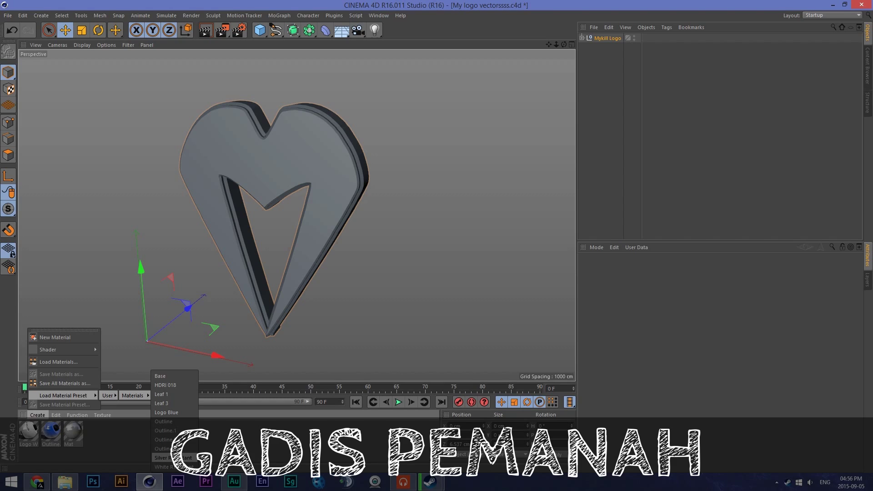
{"action": "left_click", "coordinate": [177, 431]}
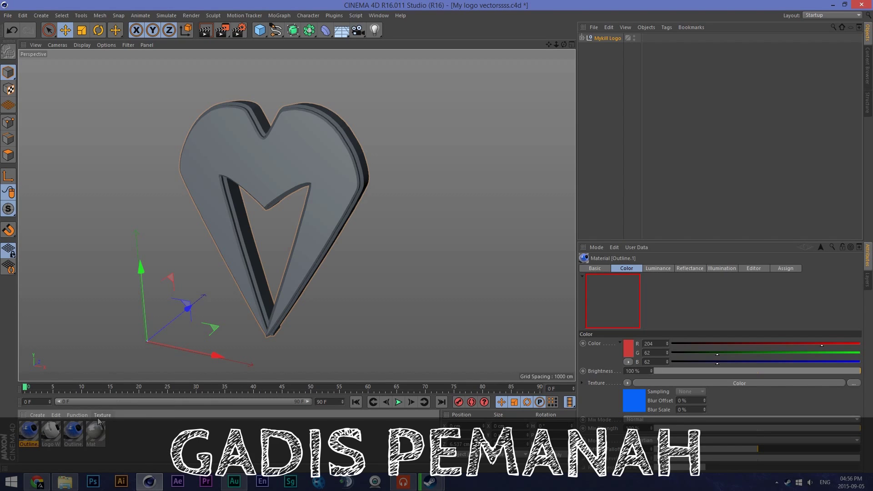
{"action": "left_click", "coordinate": [40, 414]}
{"action": "mouse_move", "coordinate": [116, 395]}
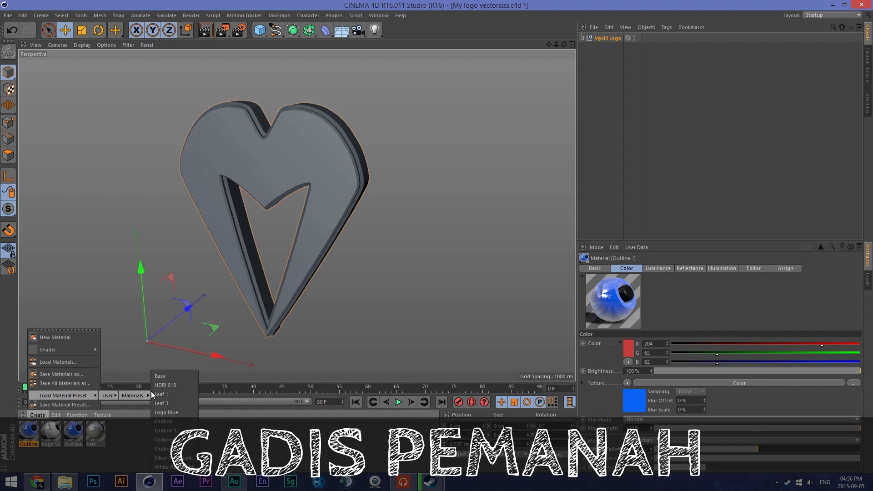
{"action": "left_click", "coordinate": [176, 440]}
{"action": "left_click", "coordinate": [37, 414]}
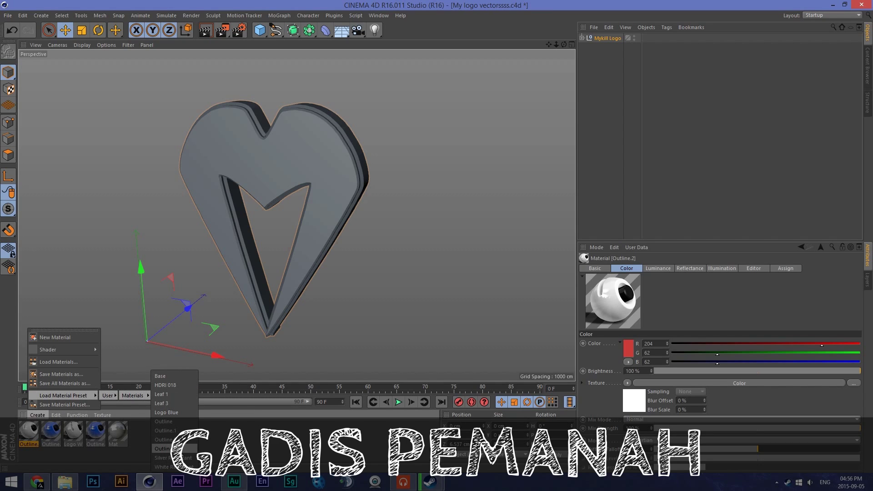
{"action": "left_click", "coordinate": [177, 432]}
Delete the white logo material and the first loaded blue Outline material
{"action": "left_click", "coordinate": [104, 437]}
{"action": "left_click", "coordinate": [114, 436], "text": "shift"}
{"action": "key", "text": "Delete"}
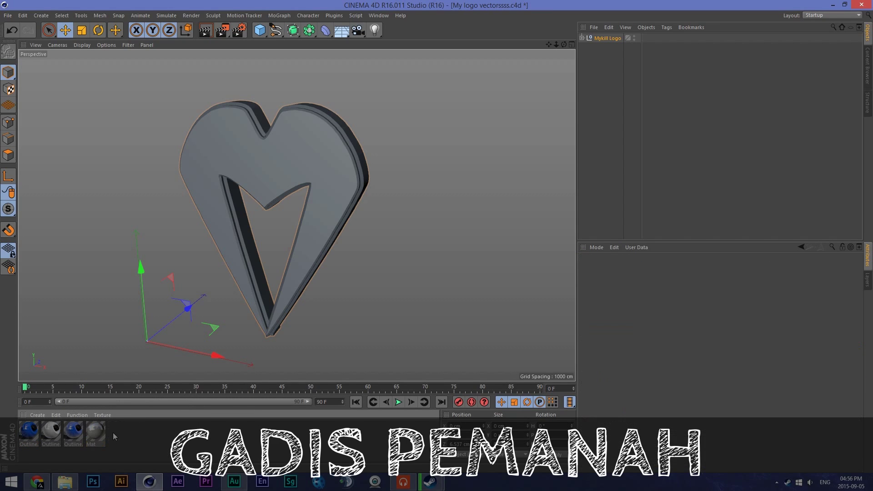
Open the white Outline.2 material and examine its Color and Luminance channels, including the base colour, brightness and texture options
{"action": "double_click", "coordinate": [51, 432]}
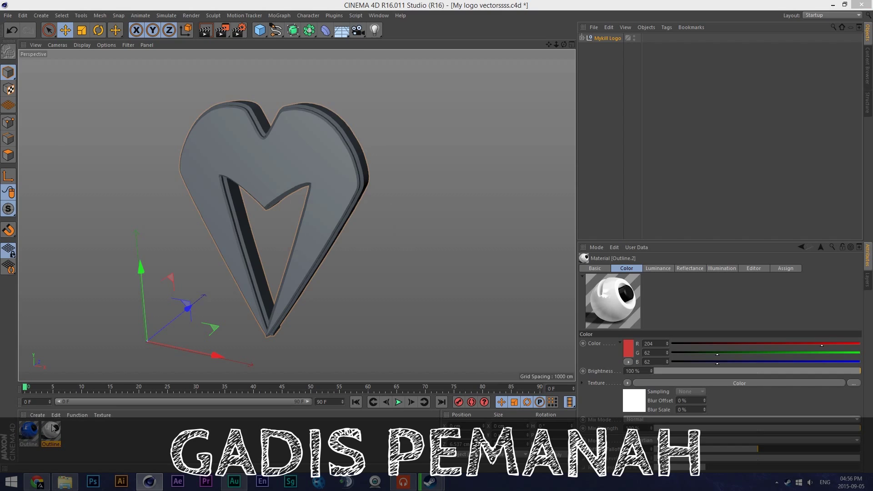
{"action": "left_click", "coordinate": [159, 160]}
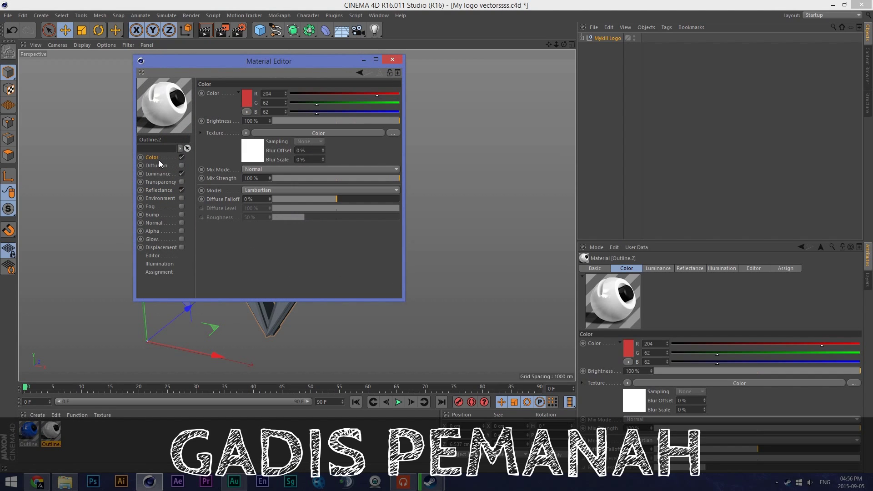
{"action": "left_click", "coordinate": [163, 140]}
{"action": "left_click", "coordinate": [247, 100]}
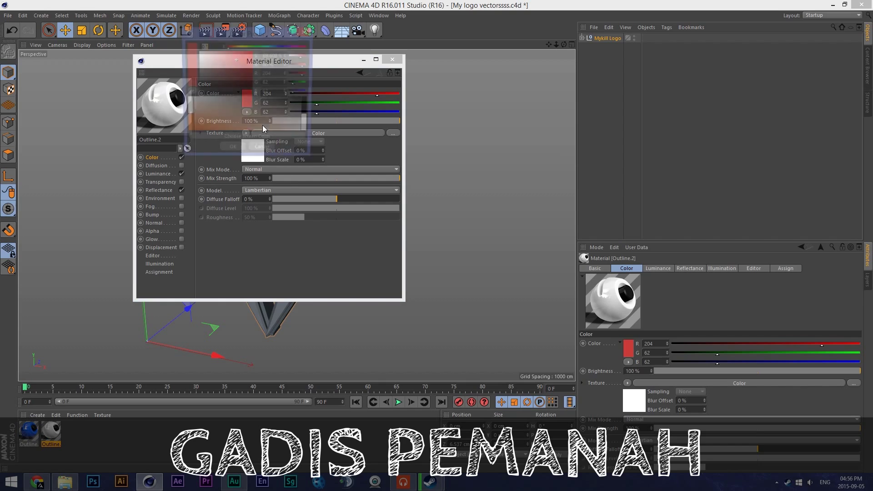
{"action": "left_click", "coordinate": [262, 152]}
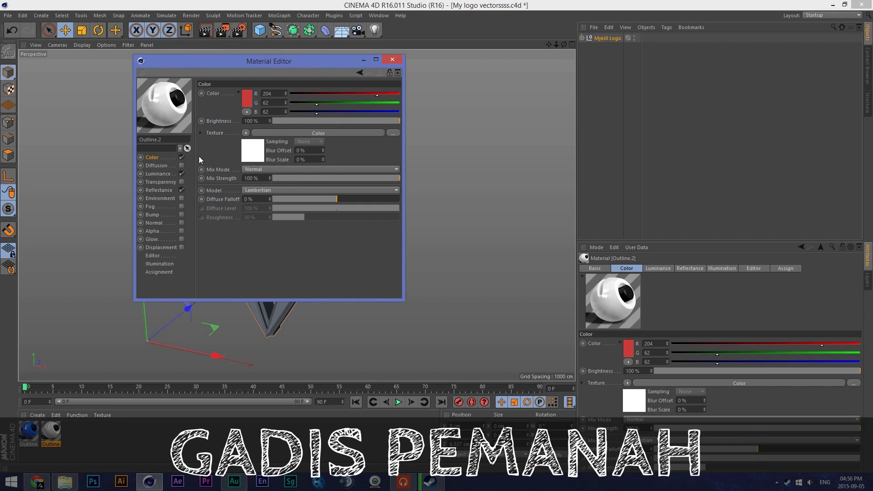
{"action": "left_click", "coordinate": [159, 174]}
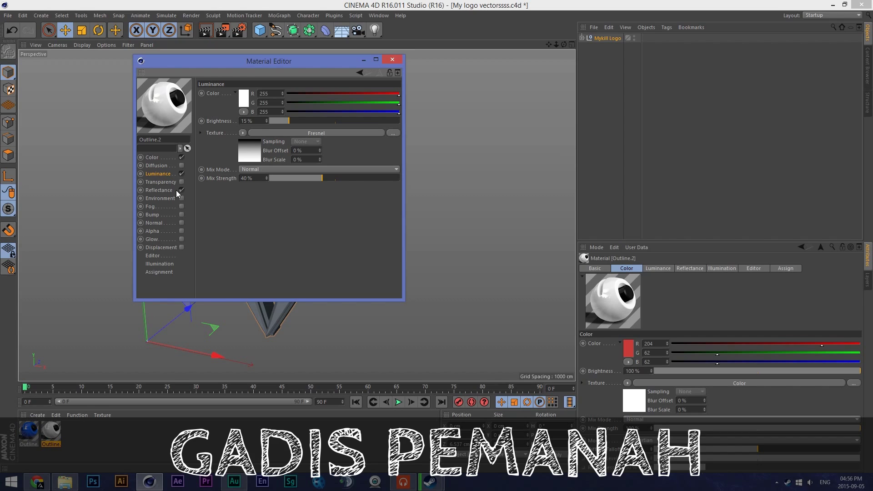
{"action": "left_click", "coordinate": [243, 133]}
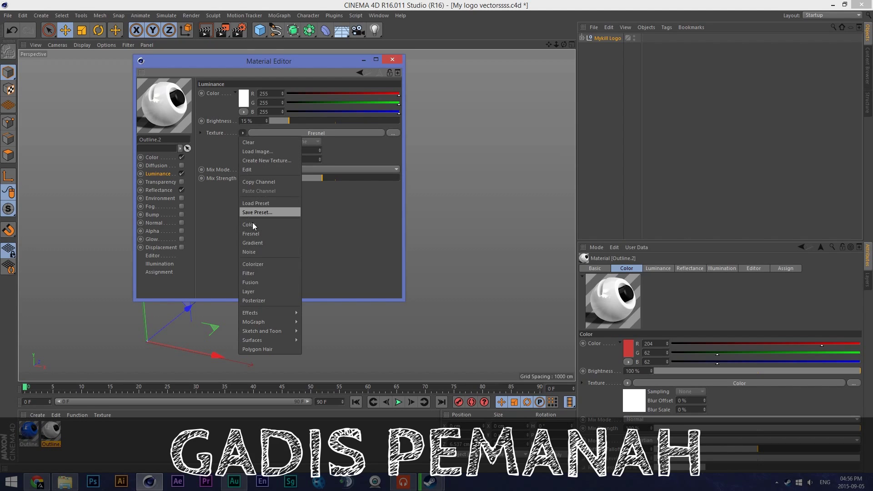
{"action": "left_click", "coordinate": [203, 213]}
Examine the white material's Reflectance layers, comparing the Default Reflection and Default Specular settings, and close the Material Editor
{"action": "left_click", "coordinate": [159, 190]}
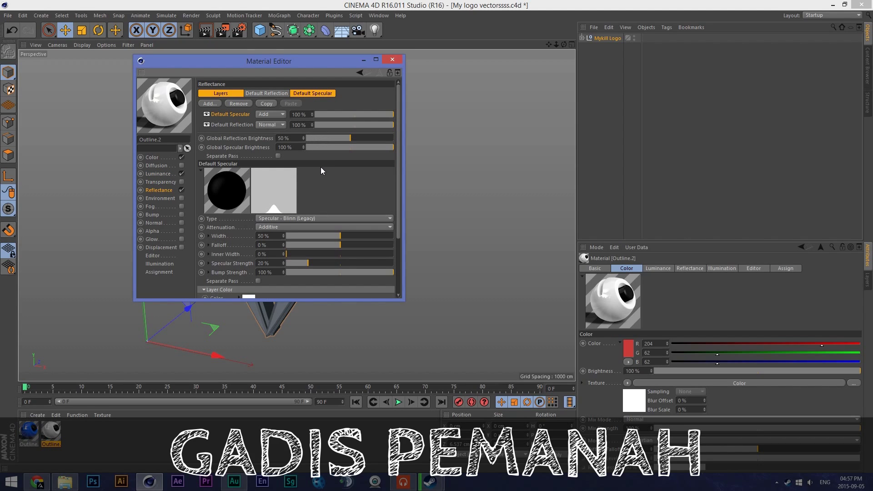
{"action": "left_click", "coordinate": [312, 94]}
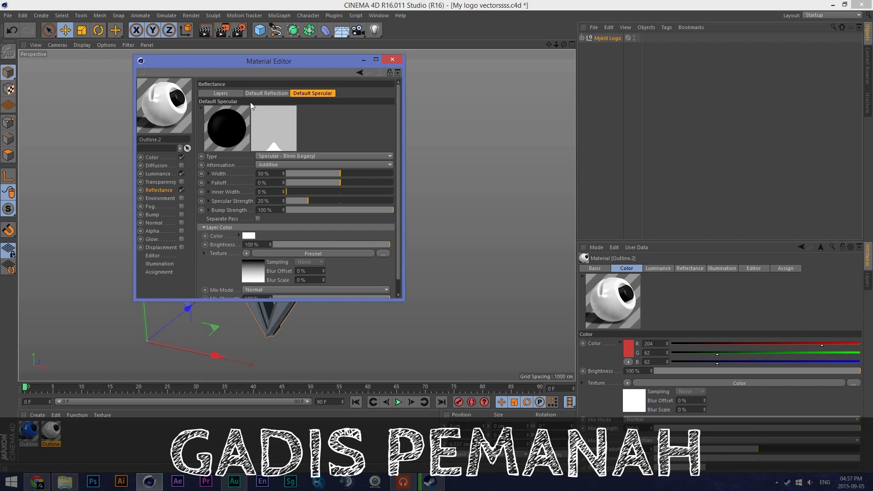
{"action": "left_click", "coordinate": [261, 92]}
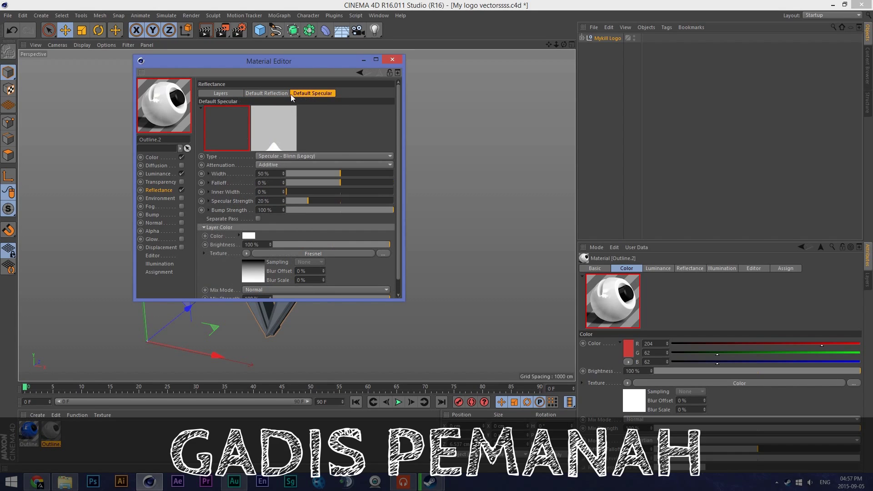
{"action": "left_click", "coordinate": [214, 93]}
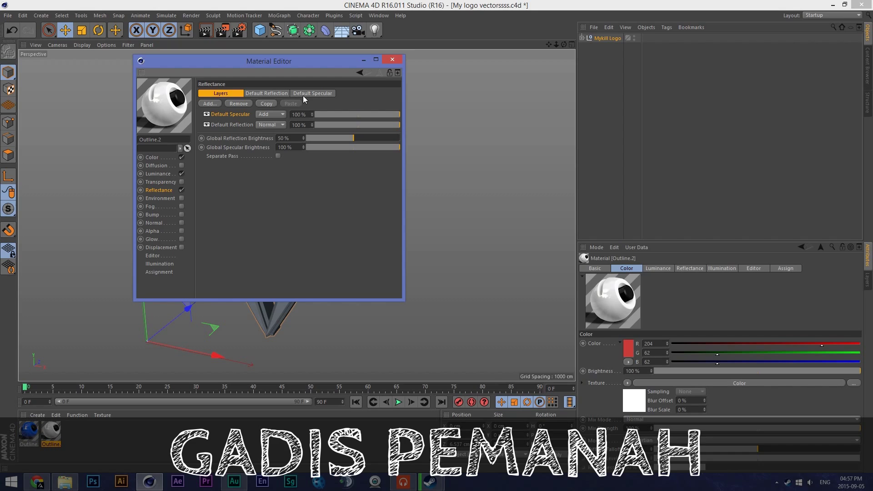
{"action": "left_click", "coordinate": [280, 92]}
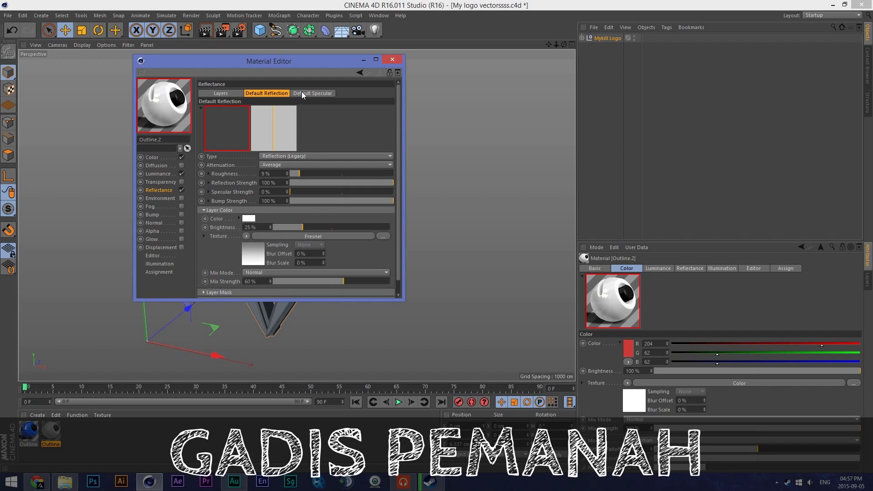
{"action": "scroll", "coordinate": [393, 221], "scroll_direction": "down", "scroll_amount": 1}
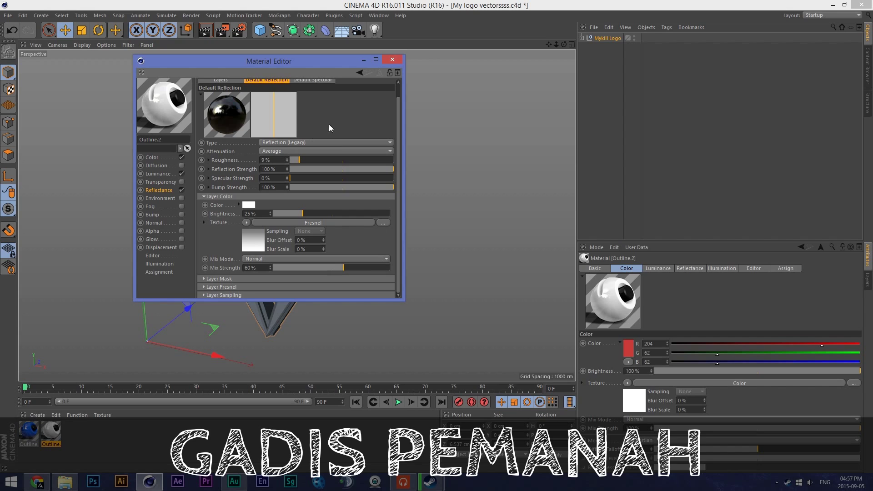
{"action": "scroll", "coordinate": [210, 188], "scroll_direction": "up", "scroll_amount": 1}
{"action": "left_click", "coordinate": [313, 93]}
{"action": "left_click", "coordinate": [280, 93]}
{"action": "left_click", "coordinate": [313, 93]}
{"action": "left_click", "coordinate": [393, 60]}
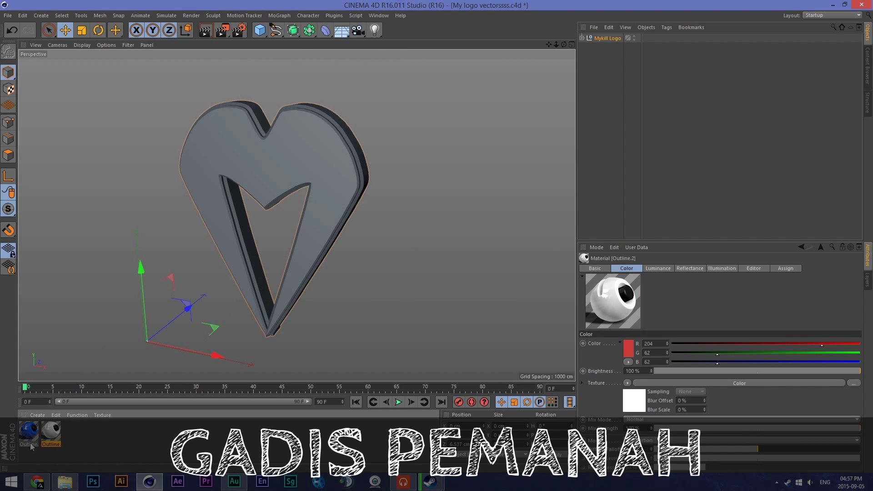
Apply the white Outline.2 material to the logo's front layer and the blue Outline.1 material to the layer behind it
{"action": "left_click_drag", "start_coordinate": [56, 443], "coordinate": [292, 163]}
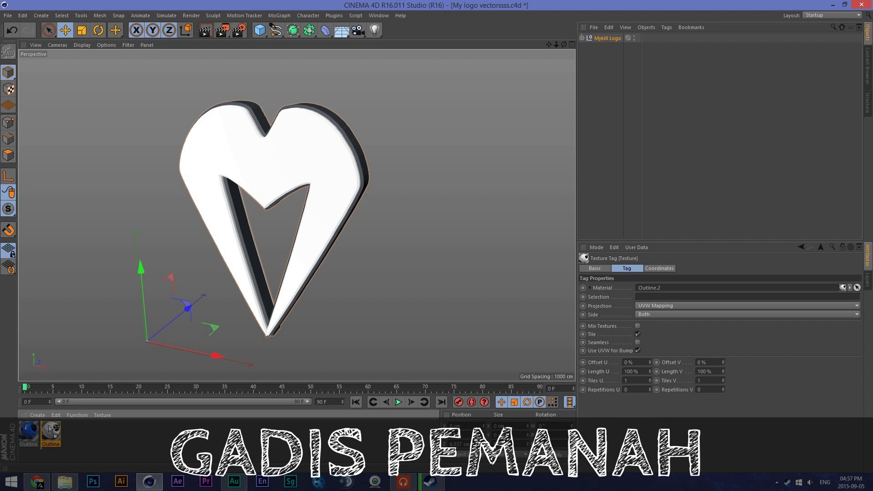
{"action": "left_click_drag", "start_coordinate": [377, 172], "coordinate": [363, 161]}
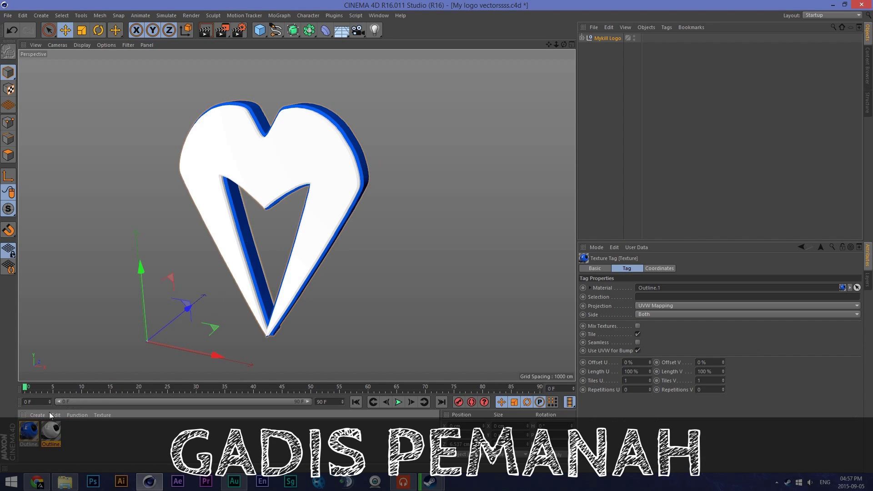
{"action": "left_click", "coordinate": [32, 428]}
{"action": "double_click", "coordinate": [33, 428]}
{"action": "left_click", "coordinate": [392, 61]}
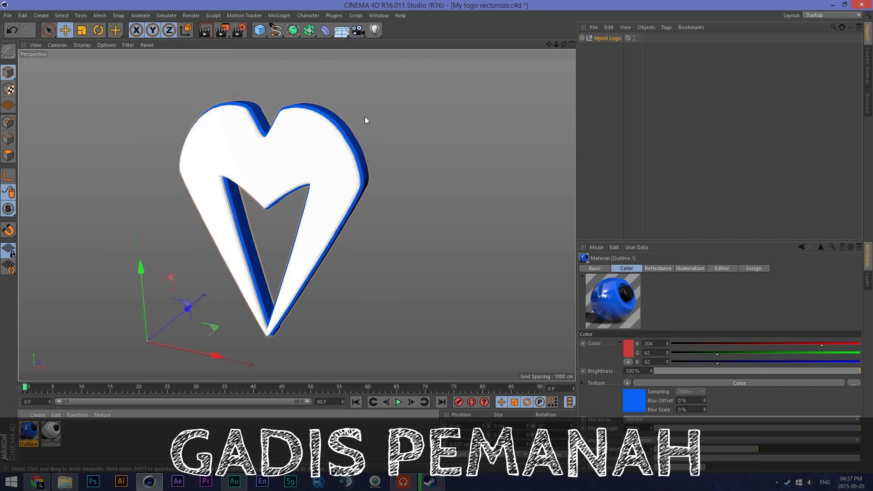
Frame the logo from the front and render a preview of it in the viewport
{"action": "scroll", "coordinate": [293, 177], "scroll_direction": "down", "scroll_amount": 1}
{"action": "mouse_move", "coordinate": [564, 44]}
{"action": "left_mouse_down"}
{"action": "mouse_move", "coordinate": [587, 50]}
{"action": "mouse_move", "coordinate": [580, 44]}
{"action": "left_mouse_up"}
{"action": "left_click_drag", "start_coordinate": [296, 215], "coordinate": [333, 196]}
{"action": "left_click", "coordinate": [206, 30]}
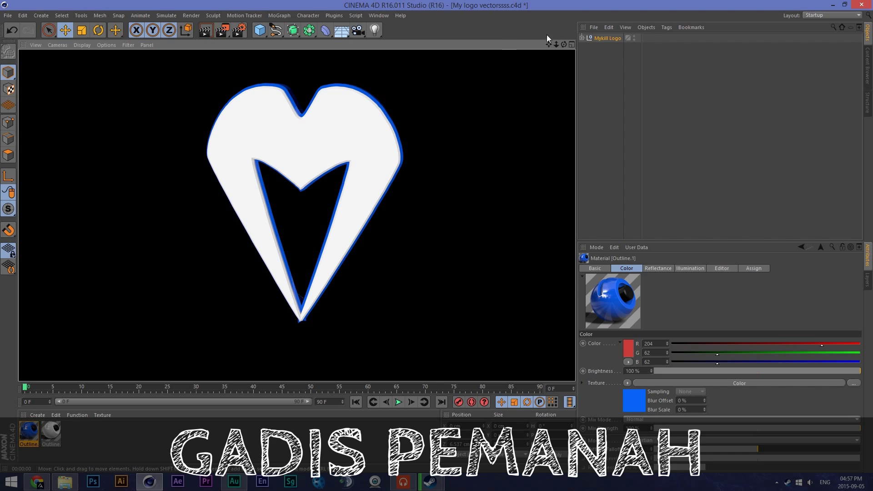
{"action": "left_click_drag", "start_coordinate": [566, 42], "coordinate": [497, 45]}
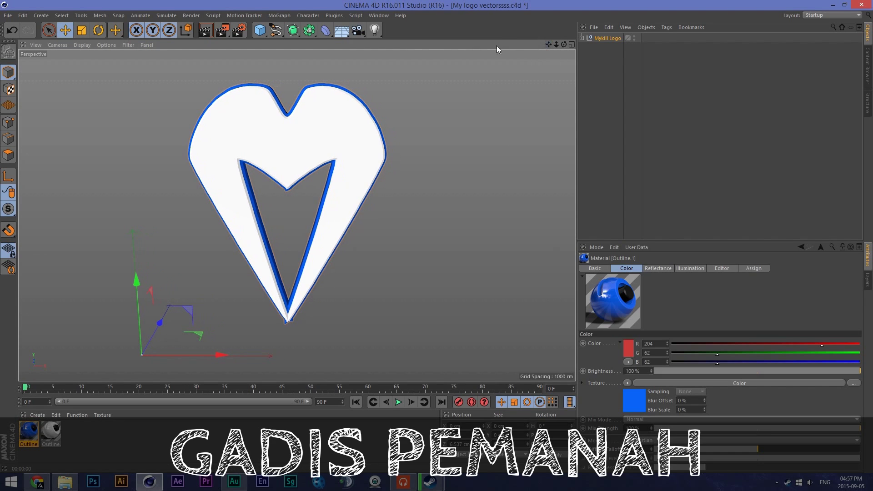
Set the render anti-aliasing to Best with a minimum level of 2x2 and a maximum level of 4x4
{"action": "left_click", "coordinate": [239, 30]}
{"action": "left_click", "coordinate": [83, 54]}
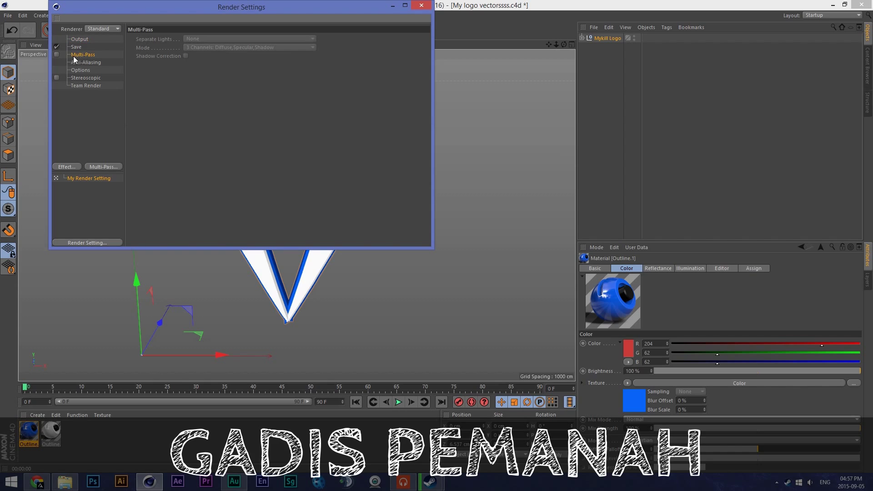
{"action": "left_click", "coordinate": [84, 64]}
{"action": "left_click", "coordinate": [221, 40]}
{"action": "left_click", "coordinate": [217, 65]}
{"action": "left_click", "coordinate": [233, 47]}
{"action": "left_click", "coordinate": [231, 56]}
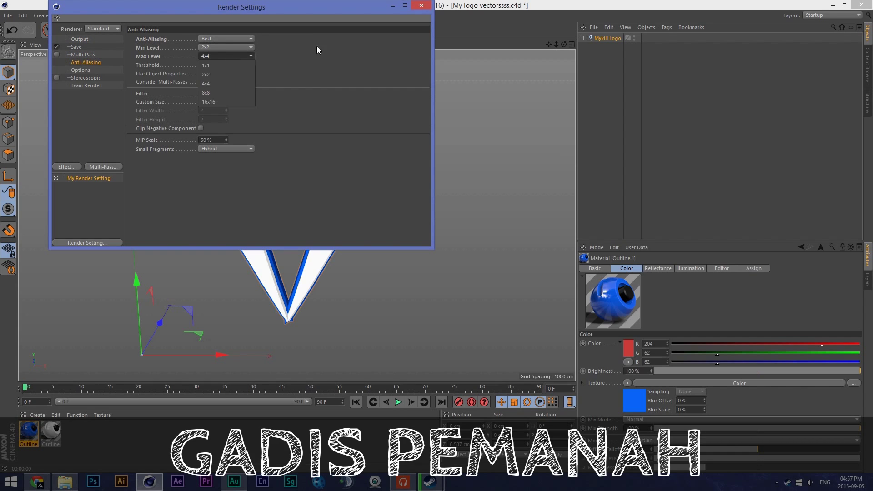
Add the Ambient Occlusion and Global Illumination effects to the render settings and close them
{"action": "left_click", "coordinate": [74, 167]}
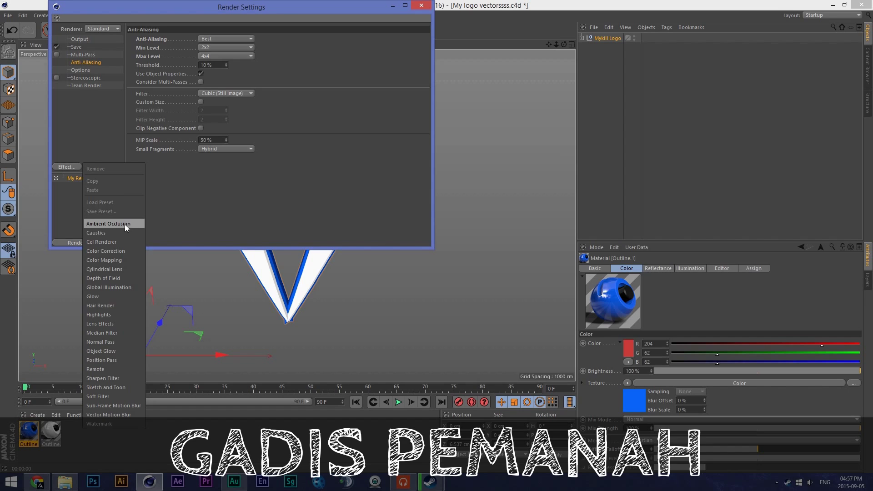
{"action": "left_click", "coordinate": [125, 225]}
{"action": "left_click", "coordinate": [69, 167]}
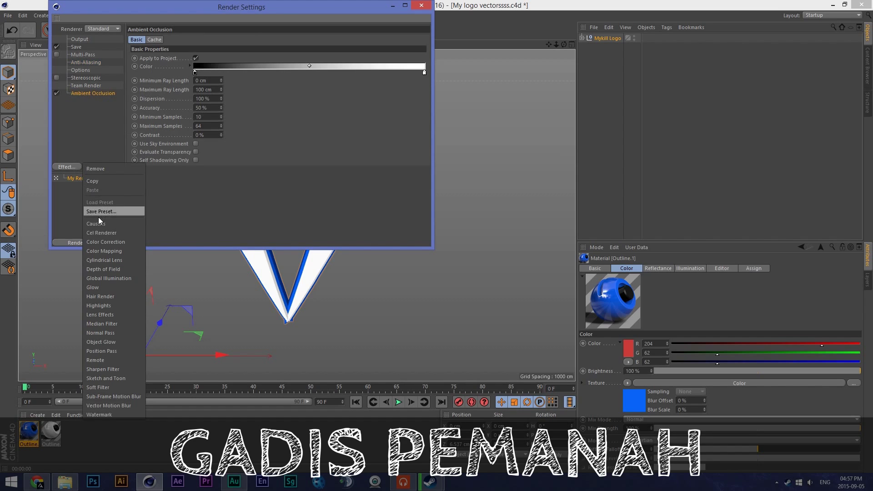
{"action": "left_click", "coordinate": [120, 278]}
{"action": "left_click", "coordinate": [85, 93]}
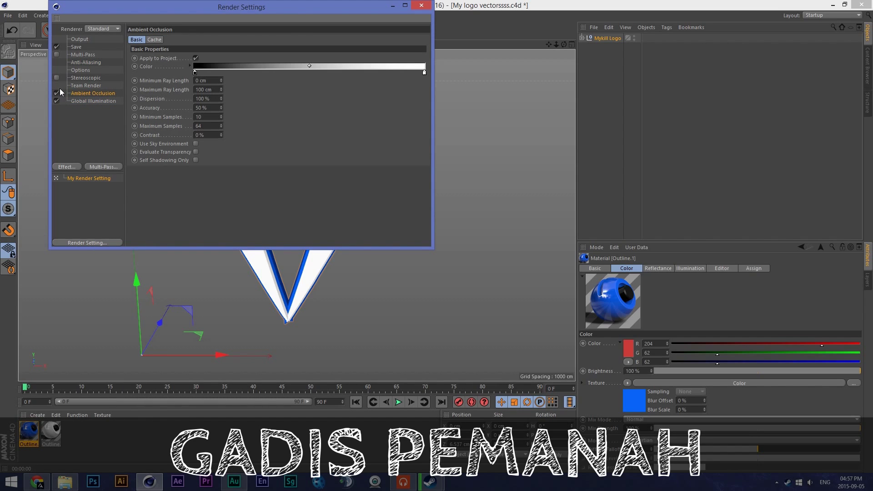
{"action": "left_click", "coordinate": [421, 5]}
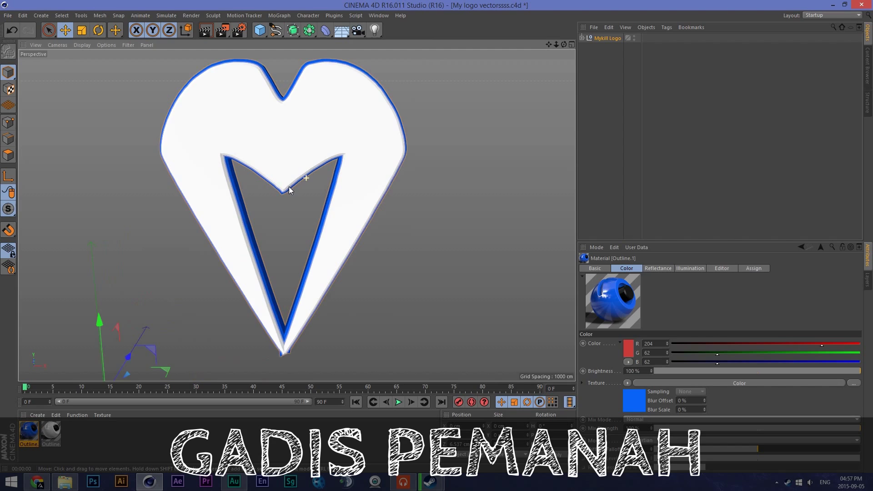
Inspect the logo's edges up close, review the Global Illumination render settings and reframe the logo
{"action": "scroll", "coordinate": [288, 186], "scroll_direction": "up", "scroll_amount": 5}
{"action": "scroll", "coordinate": [364, 157], "scroll_direction": "down", "scroll_amount": 2}
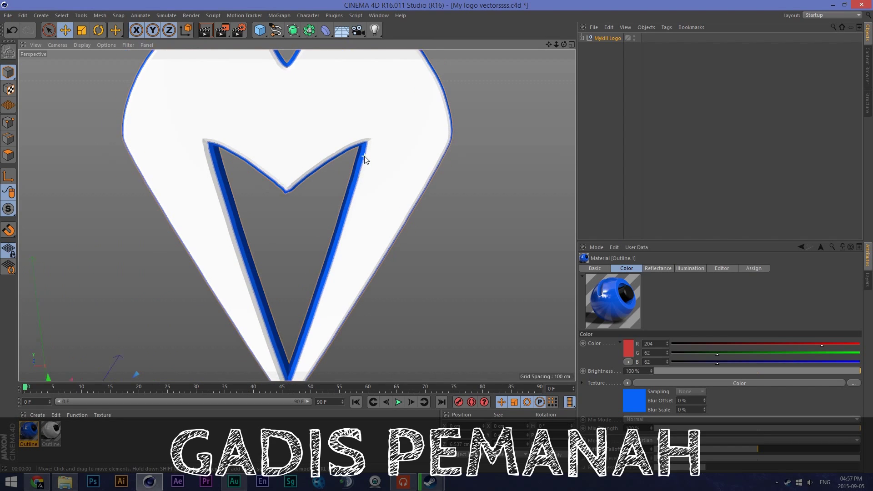
{"action": "scroll", "coordinate": [321, 143], "scroll_direction": "down", "scroll_amount": 5}
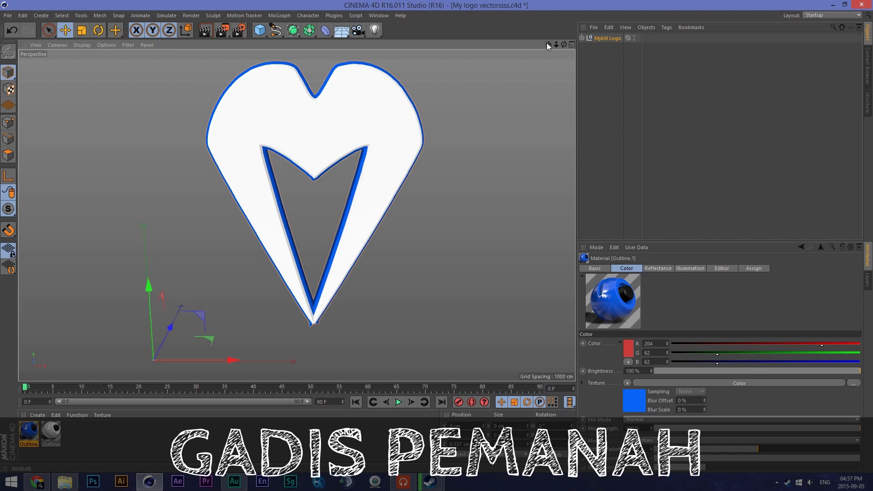
{"action": "left_click_drag", "start_coordinate": [548, 45], "coordinate": [520, 48]}
{"action": "left_click", "coordinate": [239, 30]}
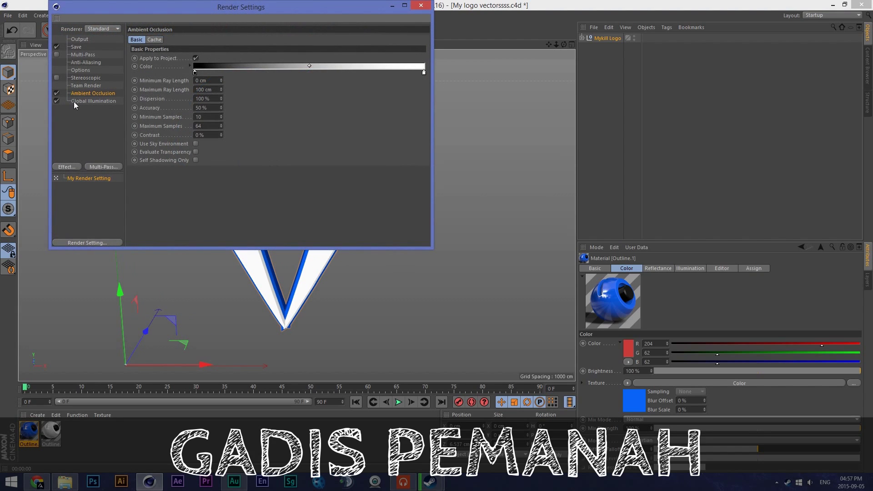
{"action": "left_click", "coordinate": [74, 102]}
{"action": "left_click", "coordinate": [423, 7]}
{"action": "scroll", "coordinate": [483, 114], "scroll_direction": "down", "scroll_amount": 2}
{"action": "scroll", "coordinate": [297, 215], "scroll_direction": "down", "scroll_amount": 2}
{"action": "left_click_drag", "start_coordinate": [549, 44], "coordinate": [535, 52]}
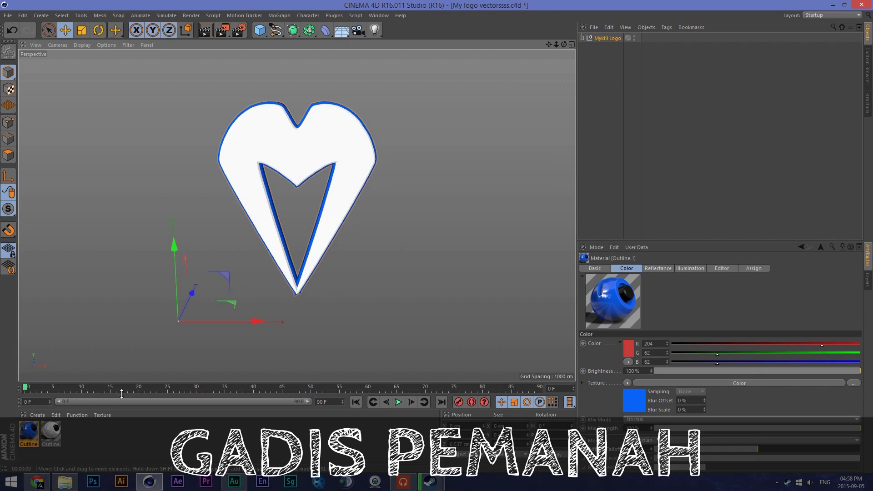
Create a new material, enable its Luminance channel and close the Material Editor
{"action": "double_click", "coordinate": [94, 438]}
{"action": "double_click", "coordinate": [28, 432]}
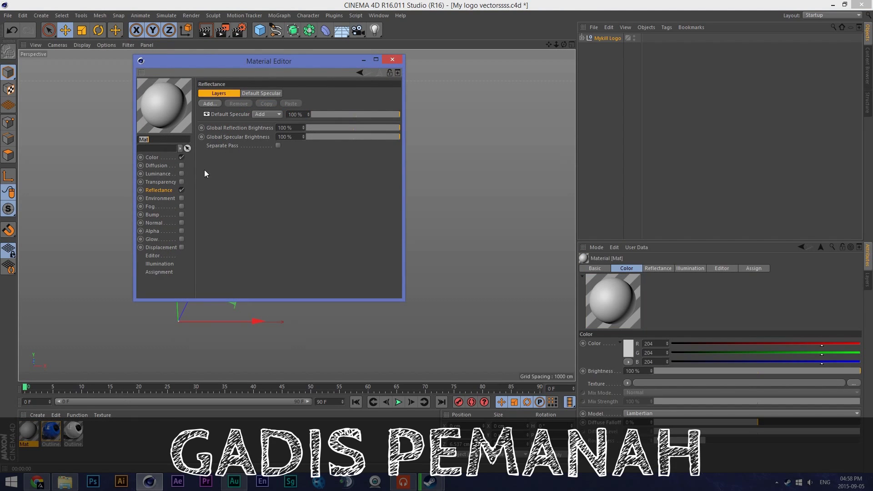
{"action": "left_click", "coordinate": [181, 174]}
{"action": "left_click", "coordinate": [392, 59]}
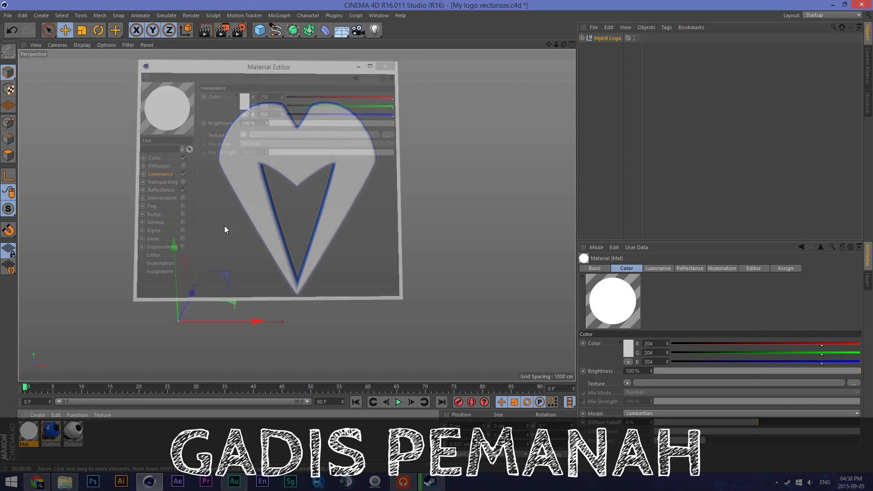
Add a sphere at the origin and apply the luminous white Mat material to it
{"action": "left_click", "coordinate": [260, 30]}
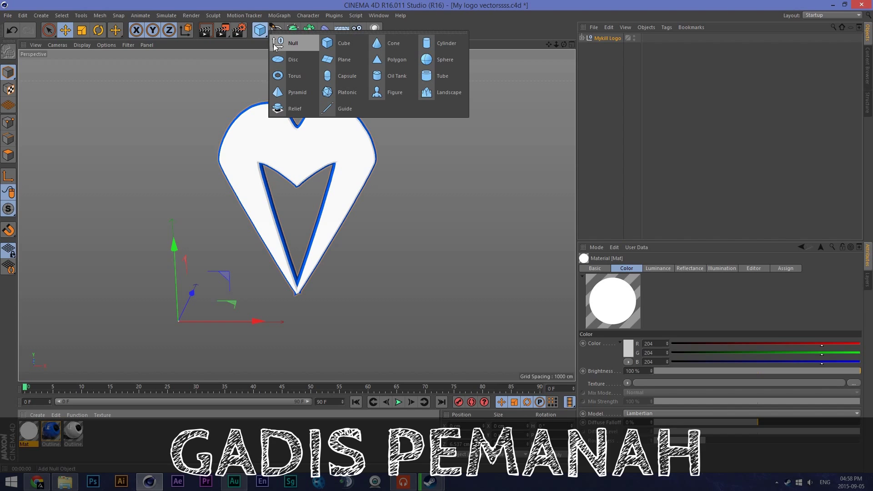
{"action": "left_click", "coordinate": [439, 60]}
{"action": "left_click_drag", "start_coordinate": [28, 432], "coordinate": [176, 311]}
Check the Global Illumination effect in the render settings and render a preview of the logo with the glowing sphere
{"action": "left_click", "coordinate": [239, 30]}
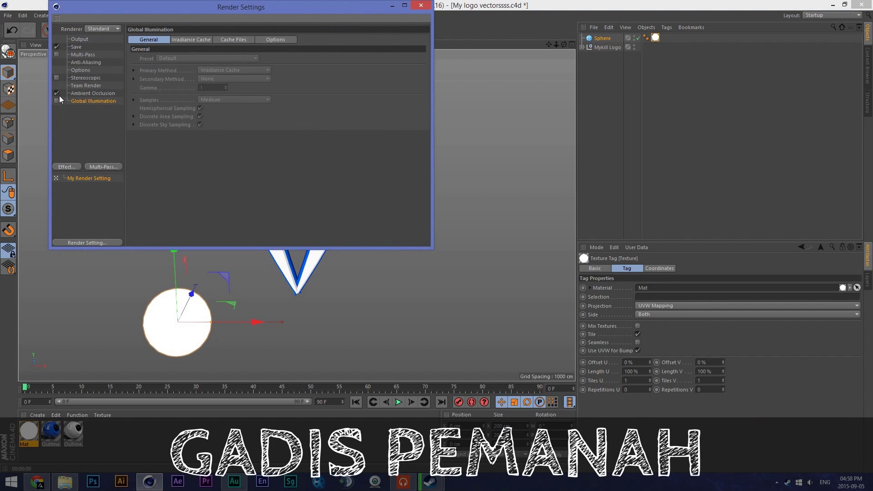
{"action": "left_click", "coordinate": [421, 5]}
{"action": "left_click", "coordinate": [205, 30]}
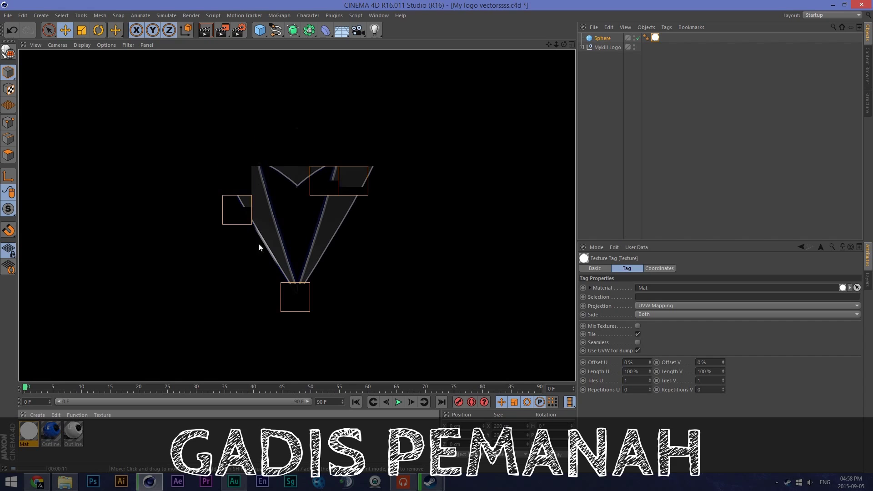
Stop the preview render and delete the luminous sphere
{"action": "left_click", "coordinate": [206, 247]}
{"action": "left_click", "coordinate": [176, 333]}
{"action": "key", "text": "Delete"}
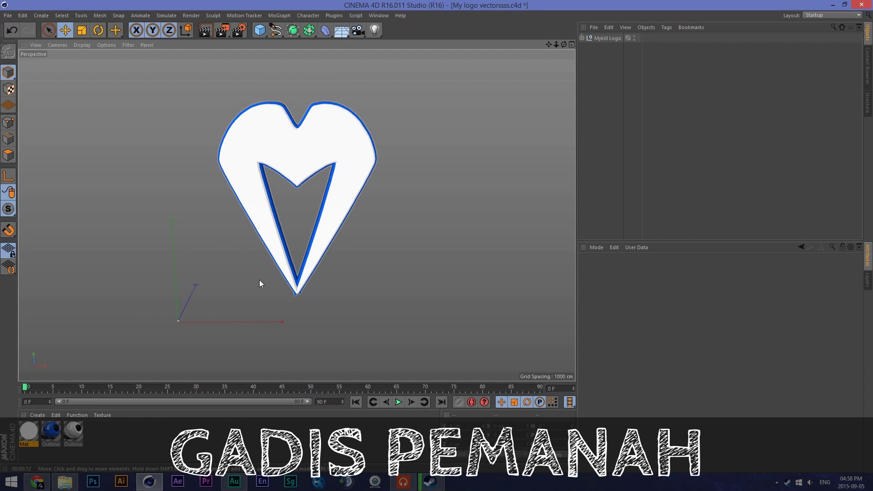
Delete the luminous white Mat material from the scene
{"action": "left_click", "coordinate": [29, 432]}
{"action": "right_click", "coordinate": [29, 432]}
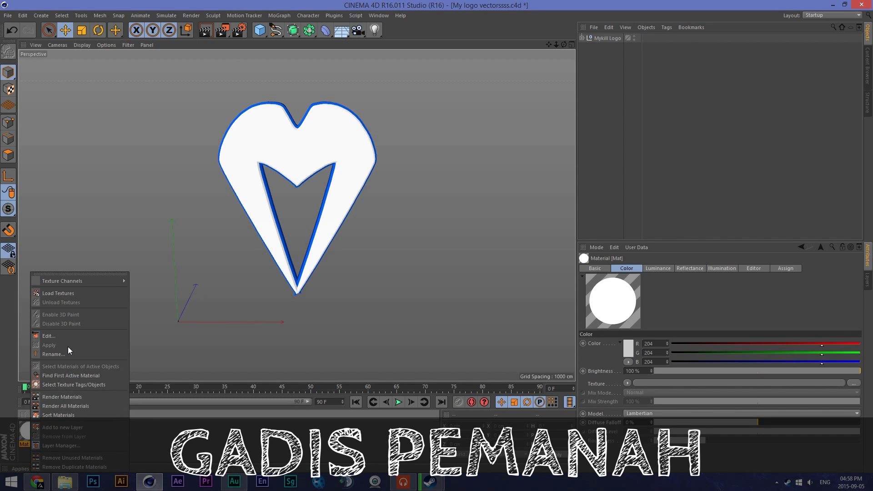
{"action": "left_click", "coordinate": [30, 436]}
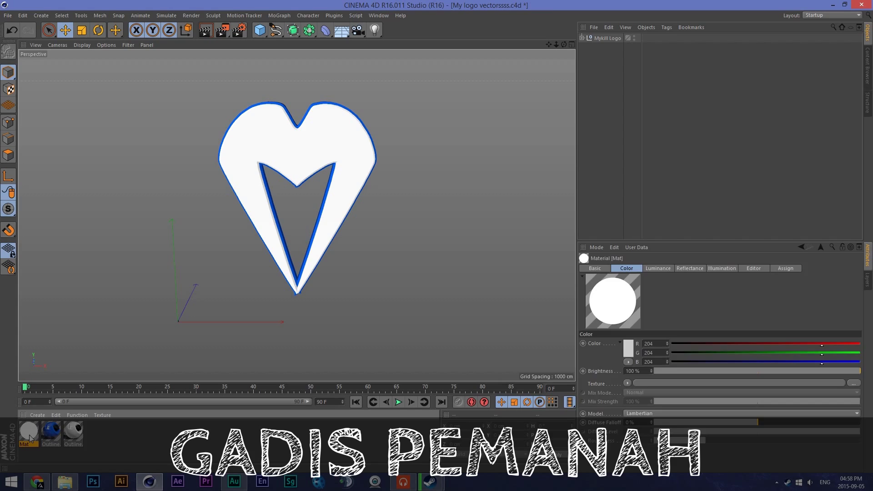
{"action": "key", "text": "Delete"}
Add a spot light and move it along the X axis until it sits beneath the logo's lower tip
{"action": "left_click", "coordinate": [379, 35]}
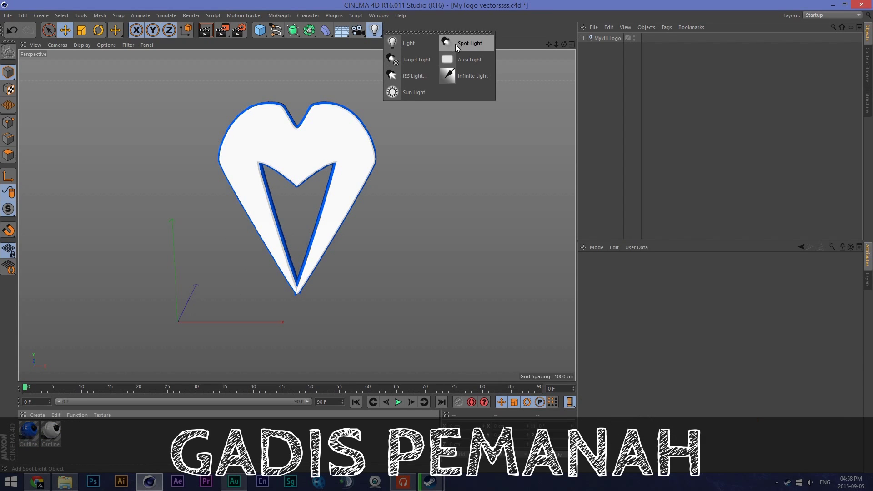
{"action": "left_click", "coordinate": [469, 42]}
{"action": "left_click_drag", "start_coordinate": [244, 324], "coordinate": [361, 324]}
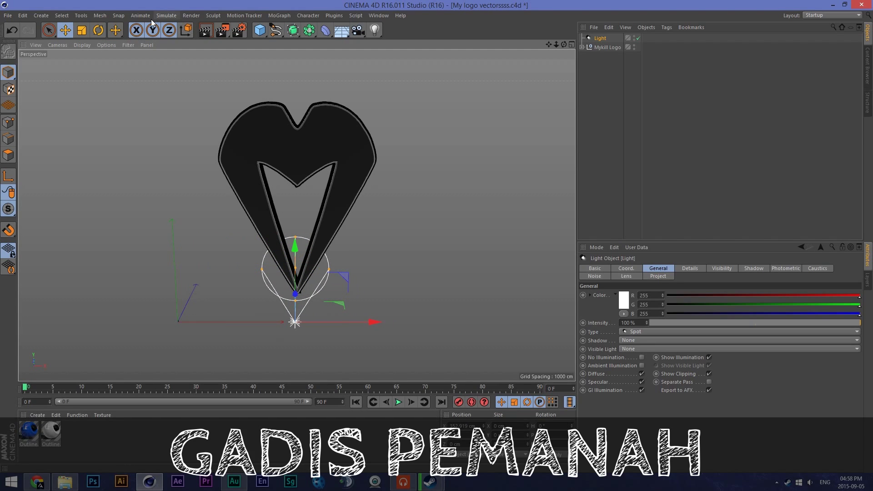
Rotate the spot light to aim upward at the logo and lower it by about 115 cm
{"action": "left_click", "coordinate": [97, 30]}
{"action": "left_click_drag", "start_coordinate": [294, 304], "coordinate": [294, 275]}
{"action": "left_click_drag", "start_coordinate": [294, 322], "coordinate": [295, 322]}
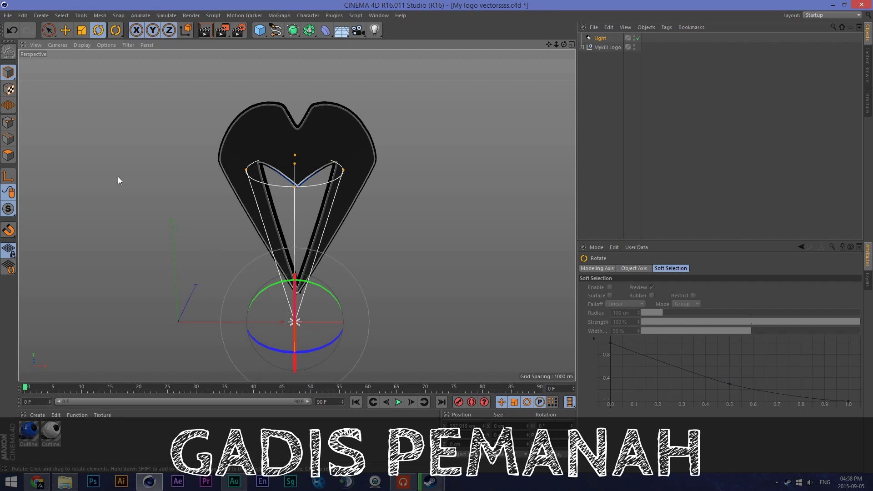
{"action": "left_click", "coordinate": [66, 30]}
{"action": "left_click", "coordinate": [99, 30]}
{"action": "left_click_drag", "start_coordinate": [295, 321], "coordinate": [296, 316]}
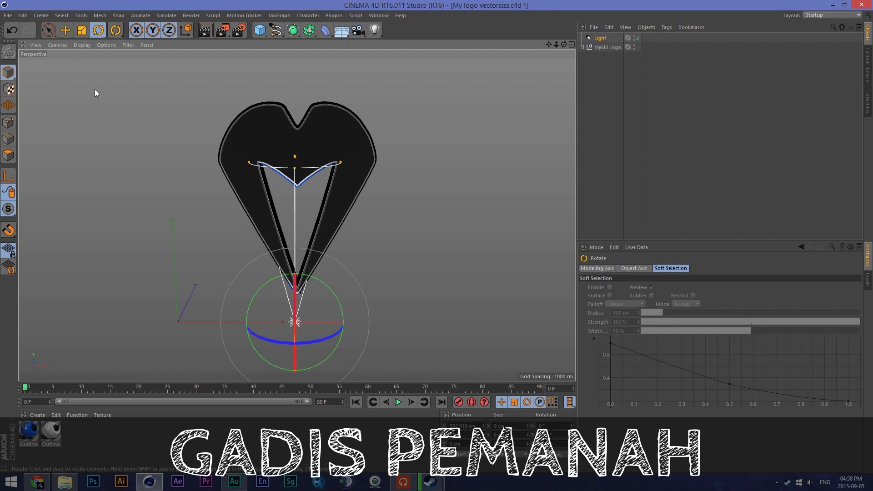
{"action": "left_click", "coordinate": [65, 30]}
{"action": "left_click_drag", "start_coordinate": [294, 358], "coordinate": [297, 370]}
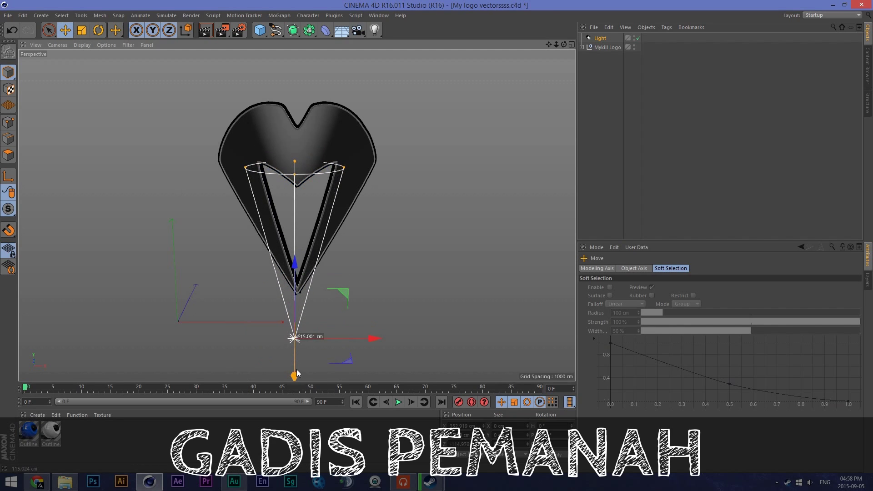
Shorten the spot light's cone so that it ends near the logo's lower tip
{"action": "left_click_drag", "start_coordinate": [462, 122], "coordinate": [459, 91], "text": "alt"}
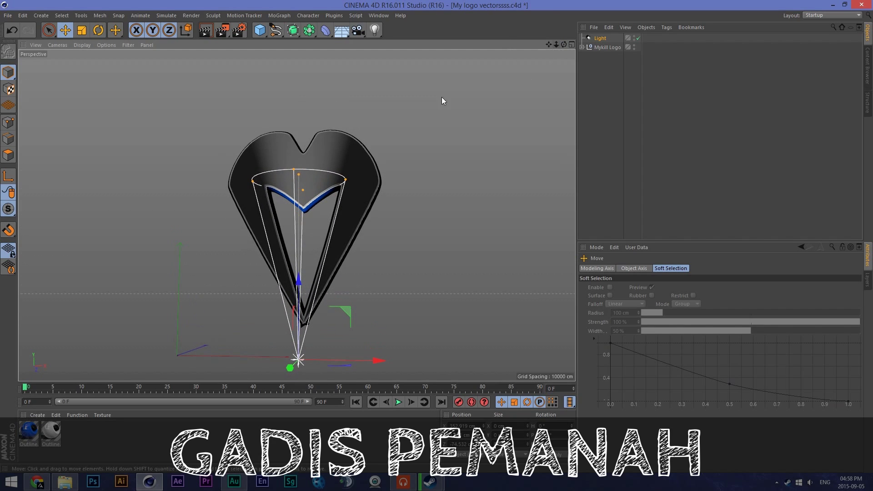
{"action": "left_click_drag", "start_coordinate": [564, 44], "coordinate": [550, 37]}
{"action": "left_click_drag", "start_coordinate": [296, 153], "coordinate": [261, 135], "text": "alt"}
{"action": "left_click", "coordinate": [81, 30]}
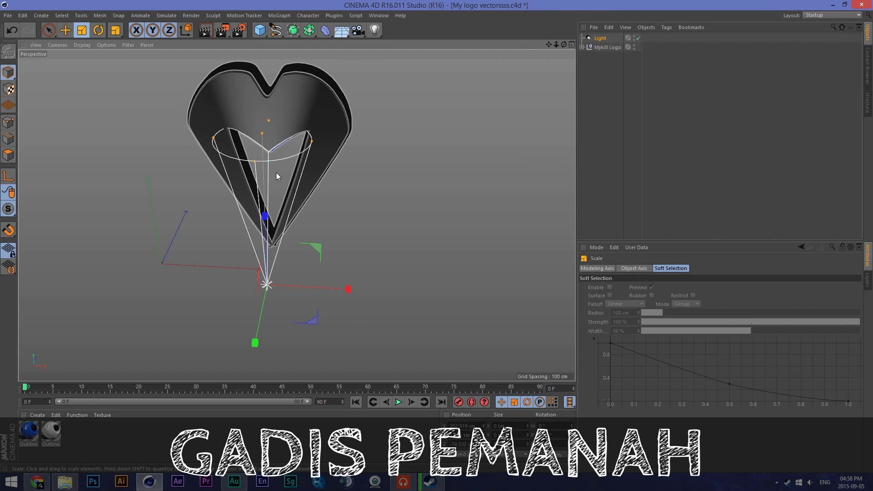
{"action": "left_click_drag", "start_coordinate": [260, 220], "coordinate": [275, 264]}
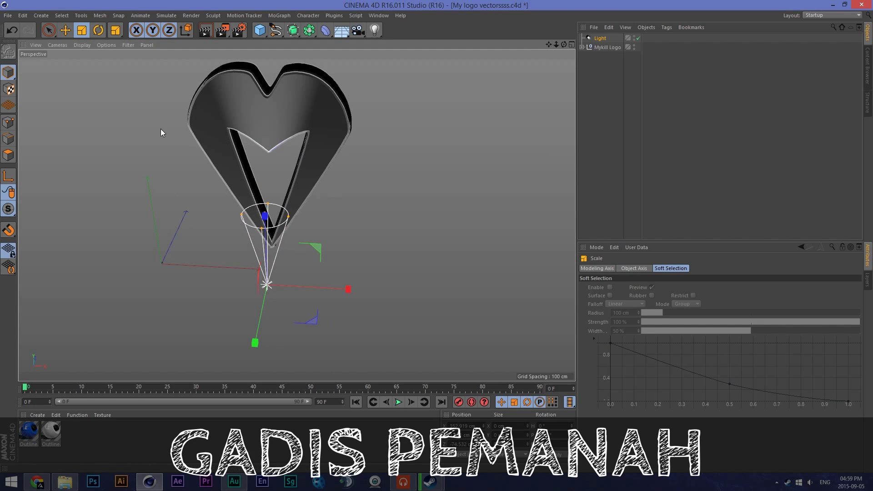
Widen the spot light's cone angle, shift the light slightly toward the logo's front side and deselect it
{"action": "left_click", "coordinate": [66, 31]}
{"action": "left_click_drag", "start_coordinate": [289, 217], "coordinate": [345, 214]}
{"action": "left_click_drag", "start_coordinate": [252, 332], "coordinate": [254, 274]}
{"action": "left_click", "coordinate": [278, 232]}
{"action": "left_click", "coordinate": [581, 34]}
{"action": "mouse_move", "coordinate": [564, 46]}
{"action": "left_mouse_down"}
{"action": "mouse_move", "coordinate": [523, 47]}
{"action": "mouse_move", "coordinate": [564, 46]}
{"action": "left_mouse_up"}
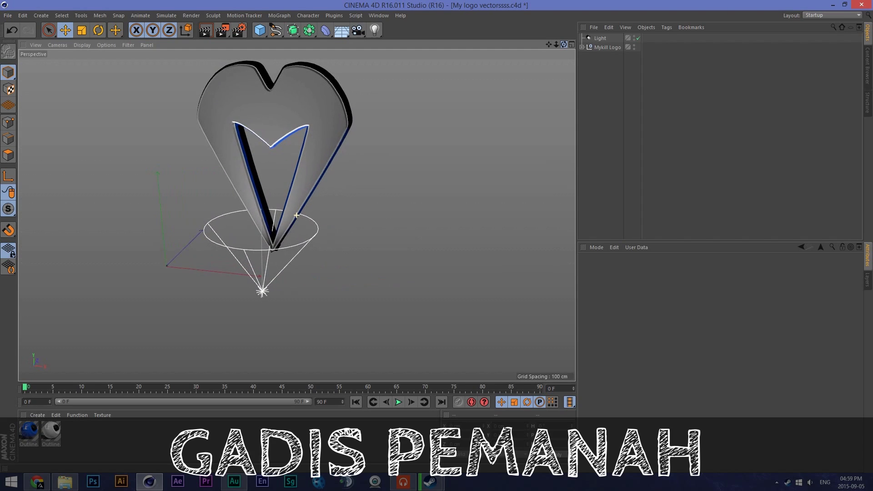
Set the spot light's shadow type to Shadow Maps (Soft) and shift the light slightly along the X axis
{"action": "left_click", "coordinate": [269, 296]}
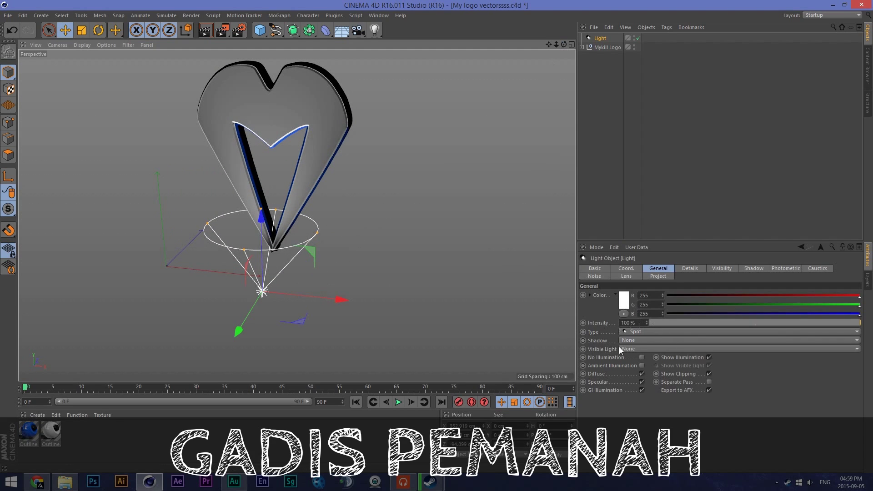
{"action": "left_click", "coordinate": [645, 339]}
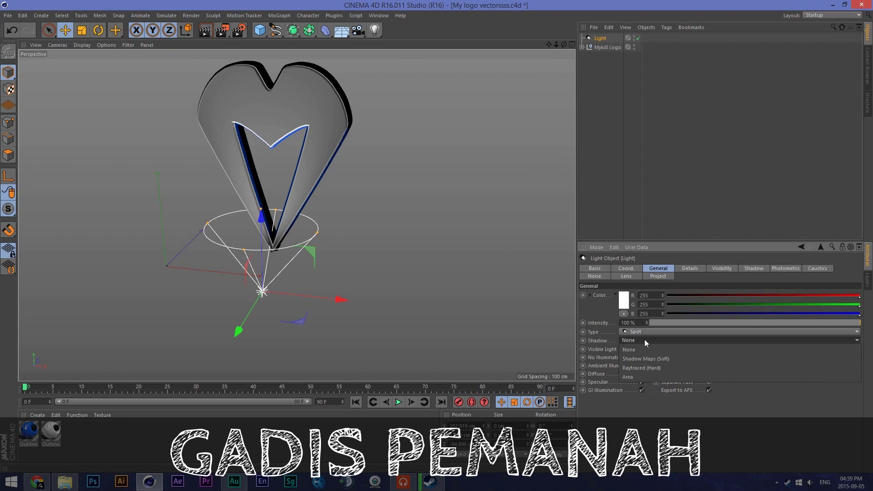
{"action": "left_click", "coordinate": [646, 359]}
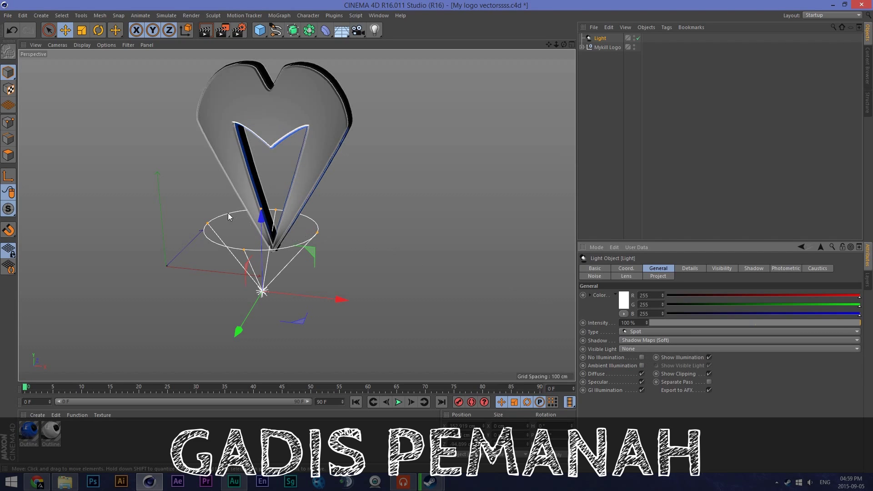
{"action": "scroll", "coordinate": [237, 217], "scroll_direction": "up", "scroll_amount": 1}
{"action": "scroll", "coordinate": [251, 196], "scroll_direction": "down", "scroll_amount": 1}
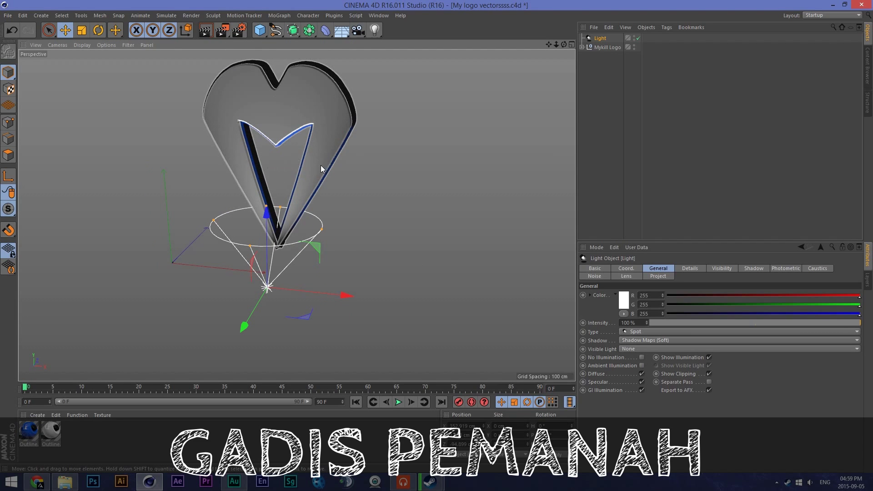
{"action": "left_click_drag", "start_coordinate": [347, 299], "coordinate": [353, 303]}
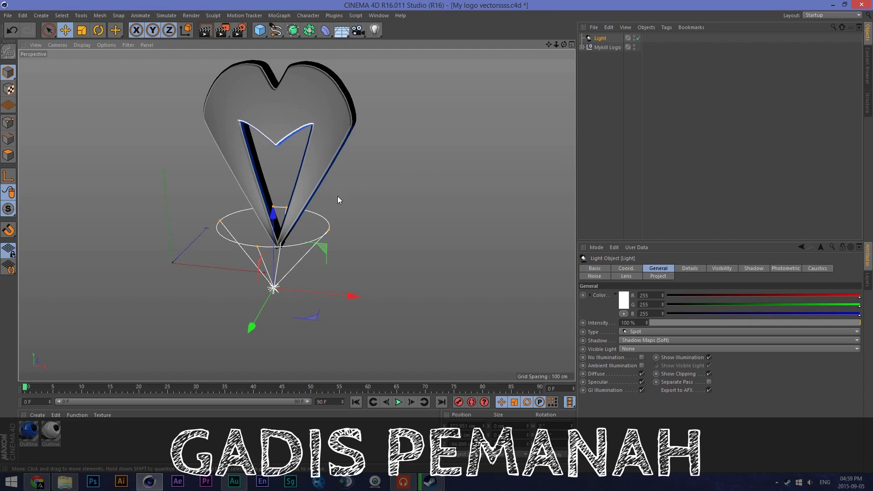
Duplicate the spot light and place the copy beside the logo at mid-height, rotated to aim sideways at it
{"action": "left_click_drag", "start_coordinate": [601, 38], "coordinate": [599, 75]}
{"action": "left_click_drag", "start_coordinate": [354, 296], "coordinate": [527, 310]}
{"action": "key", "text": "r"}
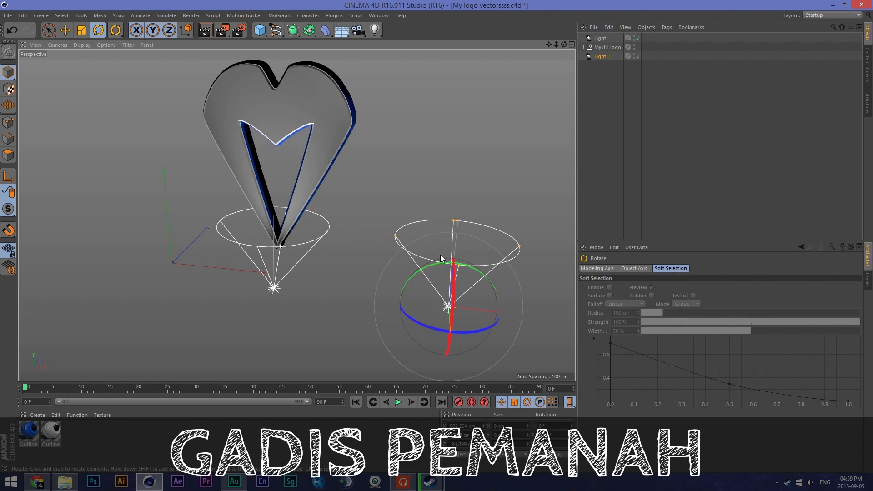
{"action": "left_click", "coordinate": [413, 279]}
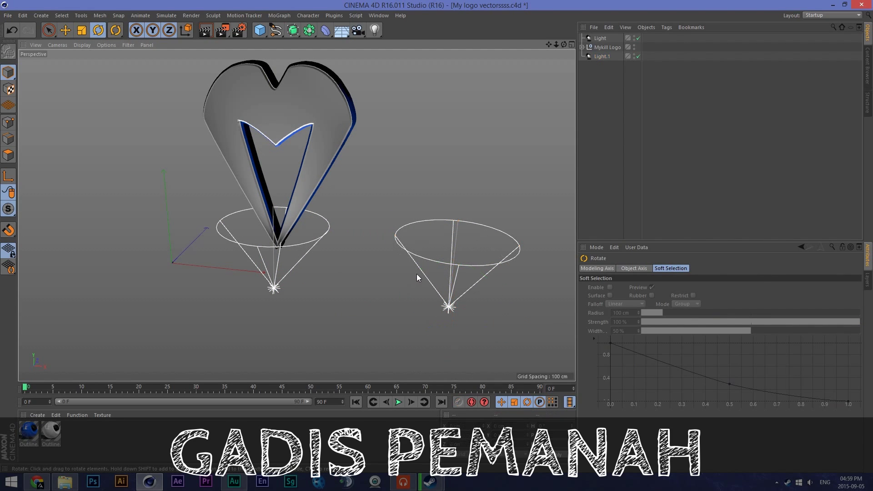
{"action": "left_click", "coordinate": [457, 304]}
{"action": "left_click_drag", "start_coordinate": [427, 271], "coordinate": [342, 358]}
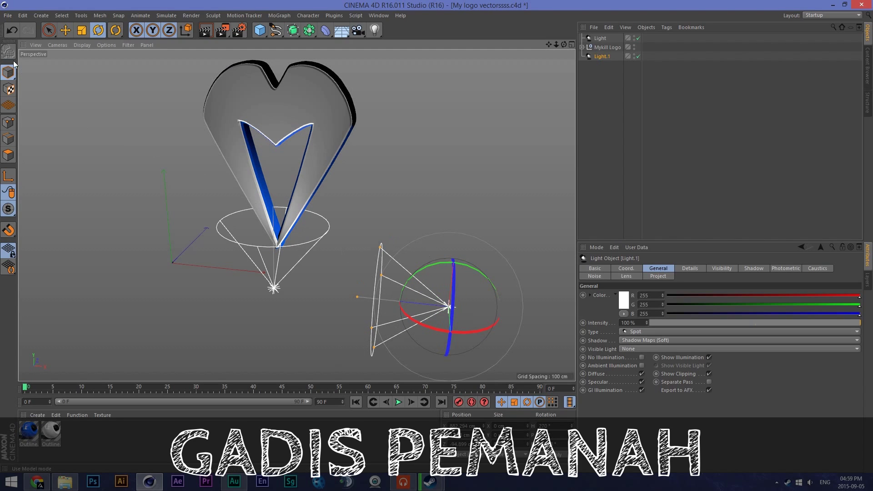
{"action": "left_click", "coordinate": [69, 29]}
{"action": "left_click_drag", "start_coordinate": [470, 256], "coordinate": [488, 82]}
Tilt the original spot light beneath the logo so that it aims toward the logo
{"action": "left_click_drag", "start_coordinate": [564, 44], "coordinate": [505, 47]}
{"action": "left_click_drag", "start_coordinate": [215, 245], "coordinate": [268, 247]}
{"action": "left_click", "coordinate": [267, 265]}
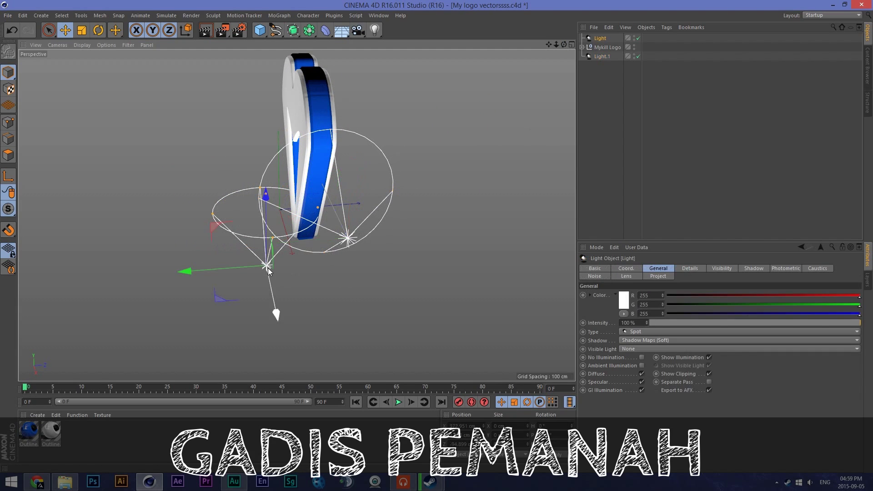
{"action": "left_click", "coordinate": [97, 30]}
{"action": "left_click_drag", "start_coordinate": [255, 226], "coordinate": [265, 229]}
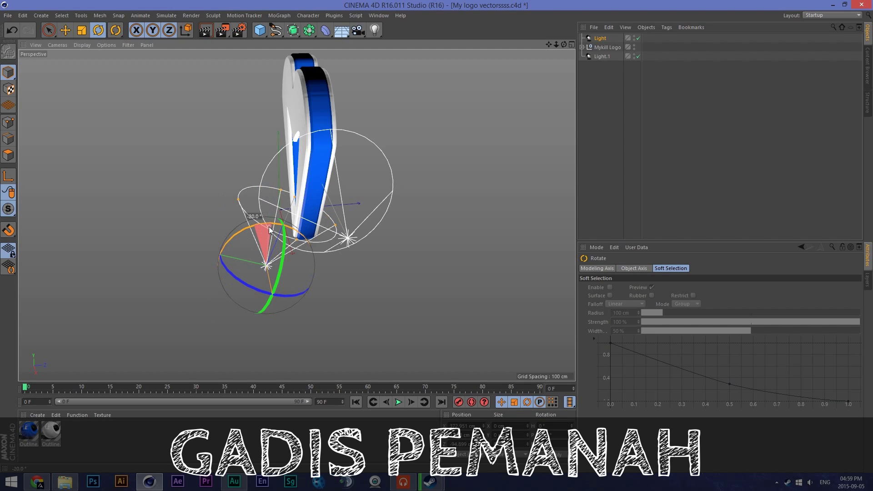
Move the tilted bottom spot light back along its own axis, farther from the logo
{"action": "left_click", "coordinate": [66, 30]}
{"action": "left_click_drag", "start_coordinate": [295, 199], "coordinate": [279, 232]}
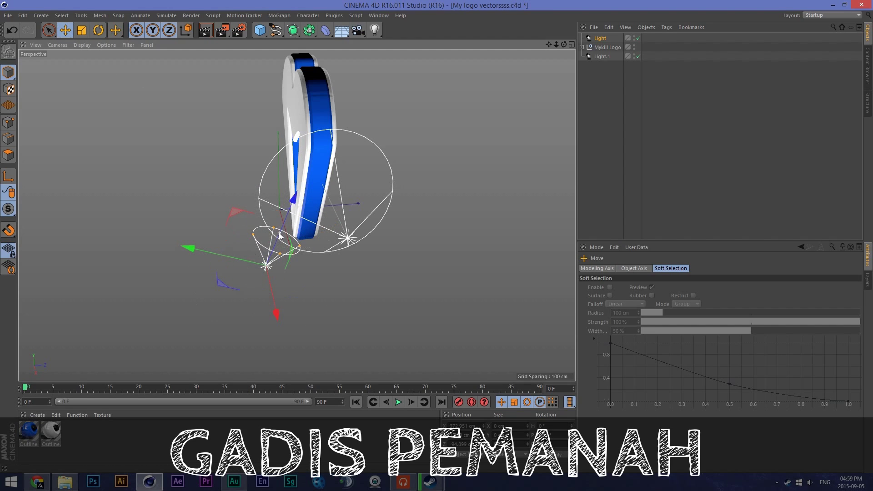
{"action": "key", "text": "ctrl+z"}
{"action": "left_click_drag", "start_coordinate": [292, 202], "coordinate": [176, 298]}
Duplicate Light.1 and place the copy on the opposite side of the logo, rotated to face it
{"action": "mouse_move", "coordinate": [564, 45]}
{"action": "left_mouse_down"}
{"action": "mouse_move", "coordinate": [546, 48]}
{"action": "mouse_move", "coordinate": [548, 39]}
{"action": "left_mouse_up"}
{"action": "left_click", "coordinate": [603, 57]}
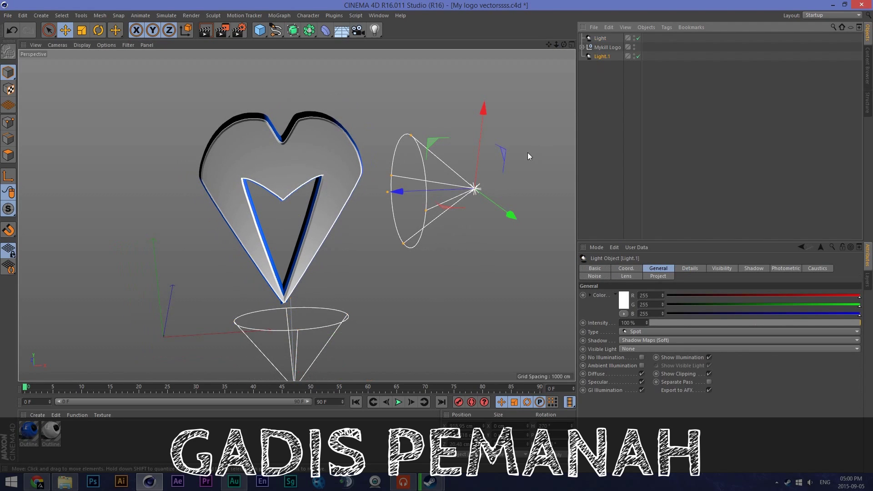
{"action": "left_click_drag", "start_coordinate": [605, 59], "coordinate": [611, 124], "text": "ctrl"}
{"action": "left_click_drag", "start_coordinate": [462, 193], "coordinate": [78, 204]}
{"action": "left_click", "coordinate": [99, 30]}
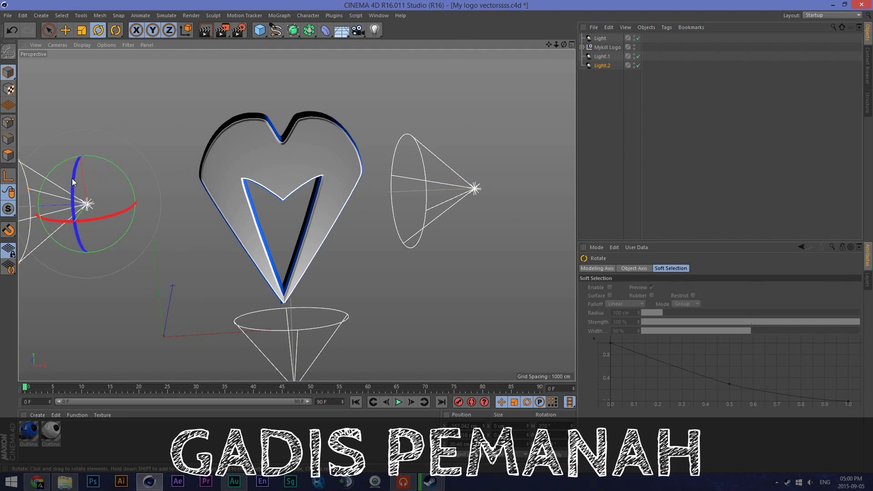
{"action": "mouse_move", "coordinate": [95, 157]}
{"action": "left_mouse_down"}
{"action": "mouse_move", "coordinate": [221, 211]}
{"action": "mouse_move", "coordinate": [119, 150]}
{"action": "mouse_move", "coordinate": [96, 158]}
{"action": "left_mouse_up"}
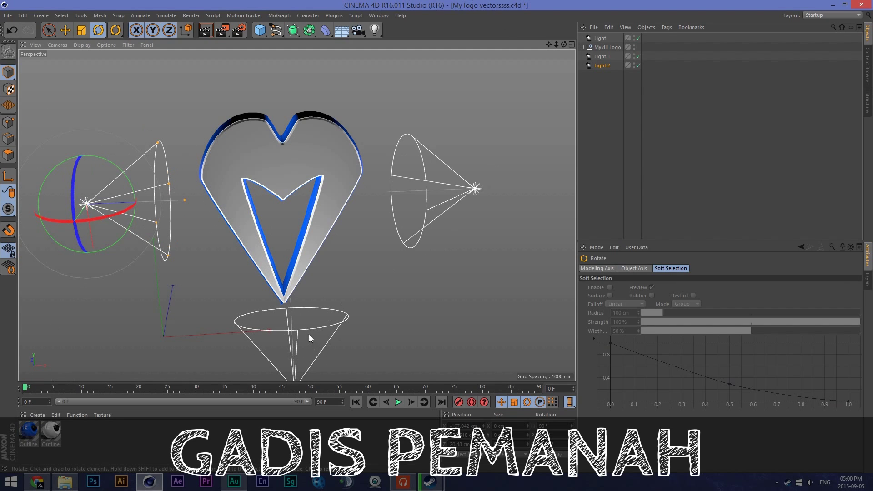
Duplicate Light.2 and place the copy centred above the logo, rotated to point straight down at it
{"action": "left_click_drag", "start_coordinate": [602, 65], "coordinate": [609, 75], "text": "ctrl"}
{"action": "left_click", "coordinate": [65, 31]}
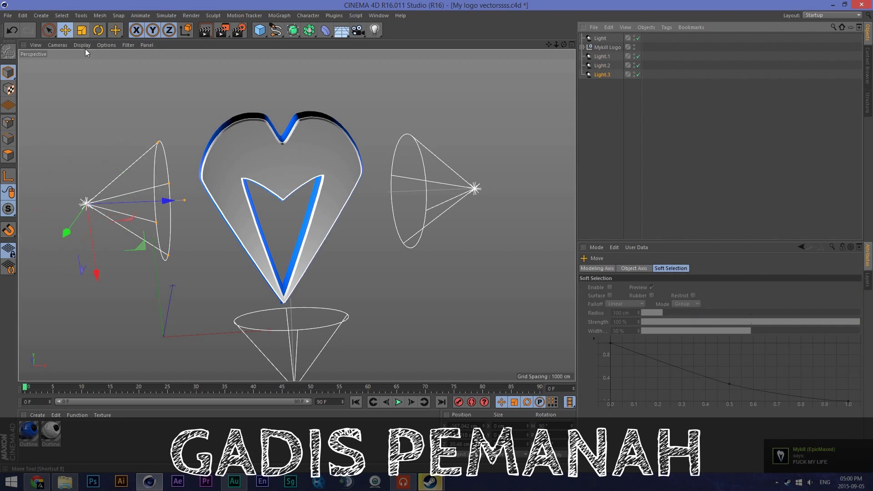
{"action": "left_click_drag", "start_coordinate": [162, 198], "coordinate": [358, 206]}
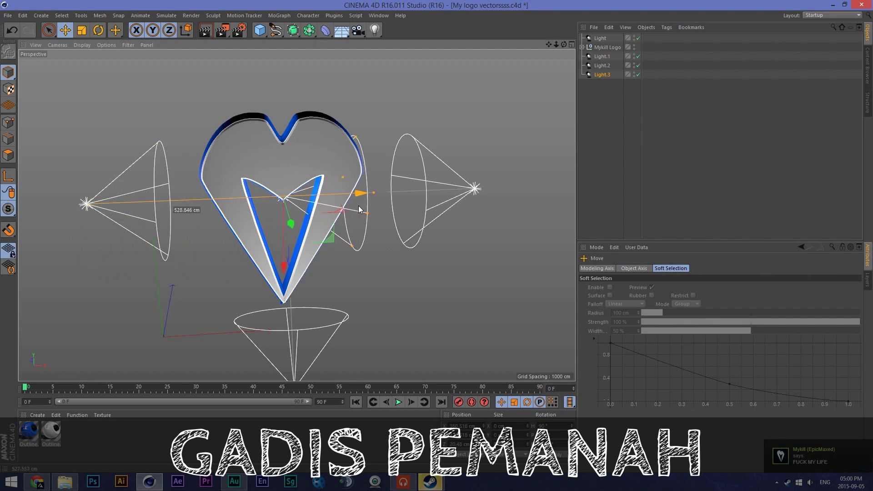
{"action": "left_click", "coordinate": [95, 32]}
{"action": "left_click_drag", "start_coordinate": [318, 161], "coordinate": [413, 298]}
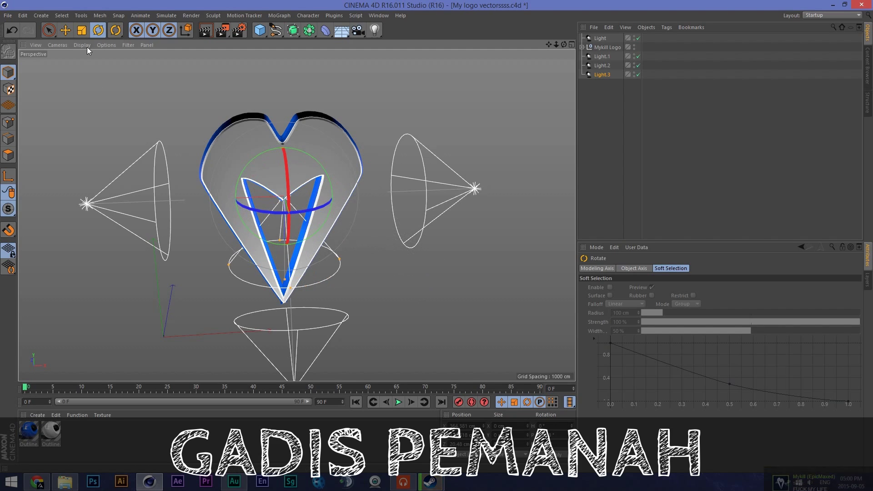
{"action": "key", "text": "e"}
{"action": "left_click_drag", "start_coordinate": [285, 269], "coordinate": [308, 70]}
Frame the logo in an angled close-up view and add a camera from that view
{"action": "left_click_drag", "start_coordinate": [556, 45], "coordinate": [516, 45]}
{"action": "left_click_drag", "start_coordinate": [298, 115], "coordinate": [301, 122]}
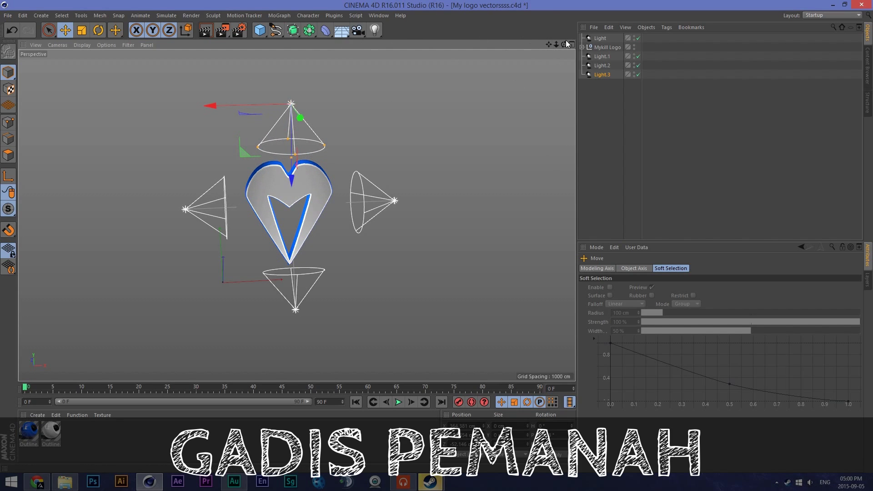
{"action": "scroll", "coordinate": [297, 215], "scroll_direction": "up", "scroll_amount": 5}
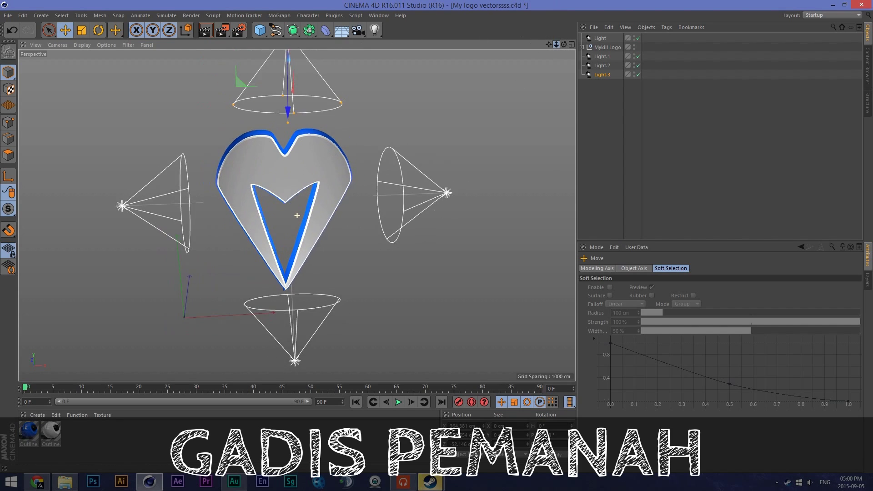
{"action": "left_click_drag", "start_coordinate": [297, 215], "coordinate": [297, 159]}
{"action": "mouse_move", "coordinate": [564, 44]}
{"action": "left_mouse_down"}
{"action": "mouse_move", "coordinate": [572, 37]}
{"action": "mouse_move", "coordinate": [557, 45]}
{"action": "left_mouse_up"}
{"action": "left_click_drag", "start_coordinate": [297, 215], "coordinate": [297, 215]}
{"action": "left_click", "coordinate": [358, 30]}
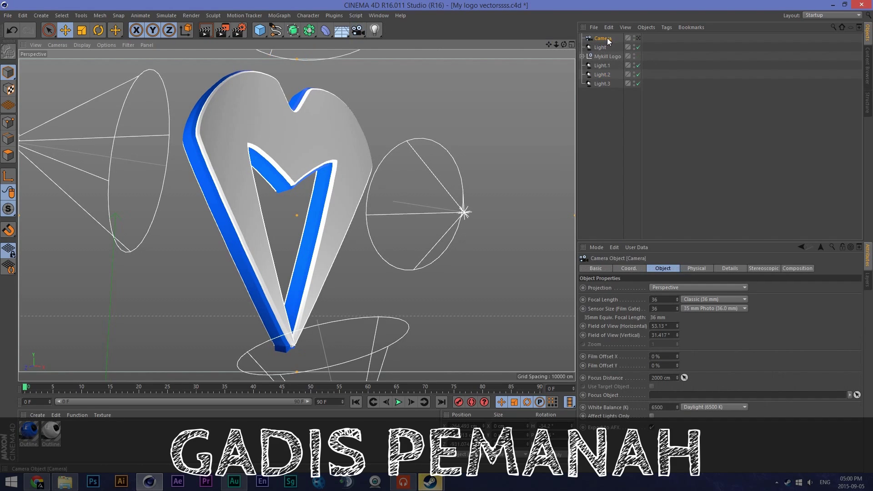
Move the camera below Light.3 in the object hierarchy, look through it and slightly adjust its framing of the logo
{"action": "left_click_drag", "start_coordinate": [602, 39], "coordinate": [603, 87]}
{"action": "left_click", "coordinate": [638, 84]}
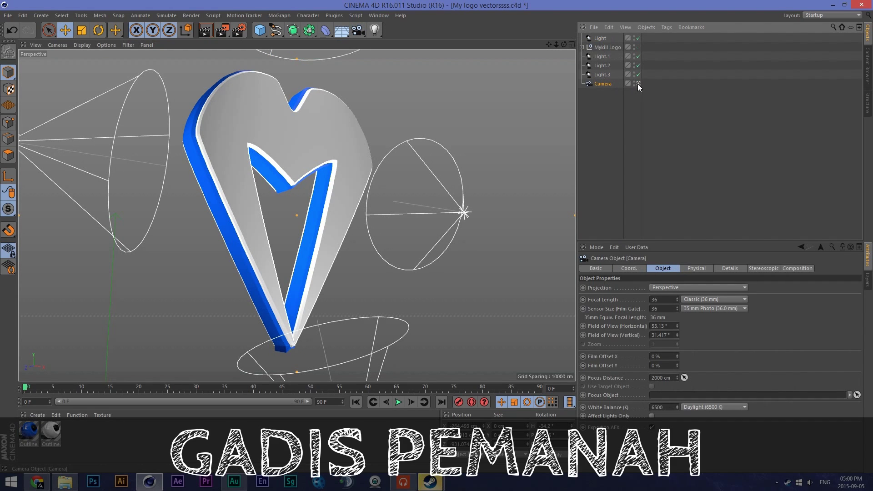
{"action": "left_click_drag", "start_coordinate": [550, 44], "coordinate": [533, 40]}
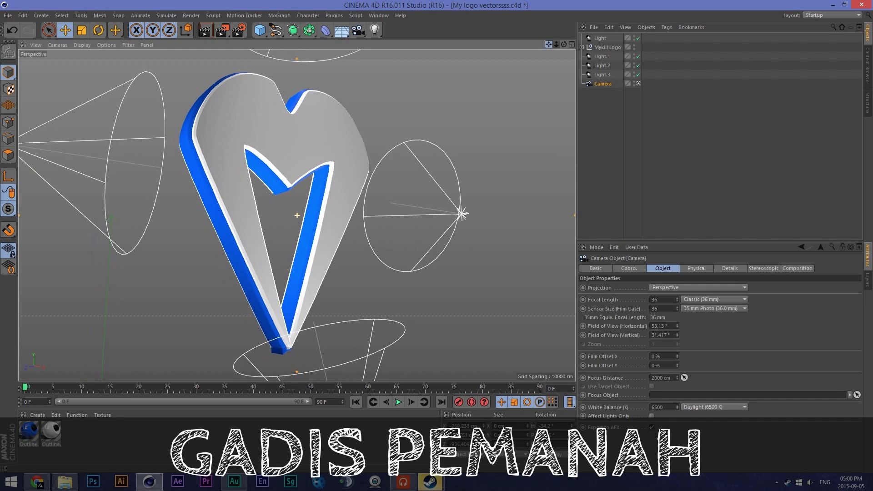
Add a Protection tag to the camera to lock its position and rotation
{"action": "right_click", "coordinate": [603, 85]}
{"action": "mouse_move", "coordinate": [626, 92]}
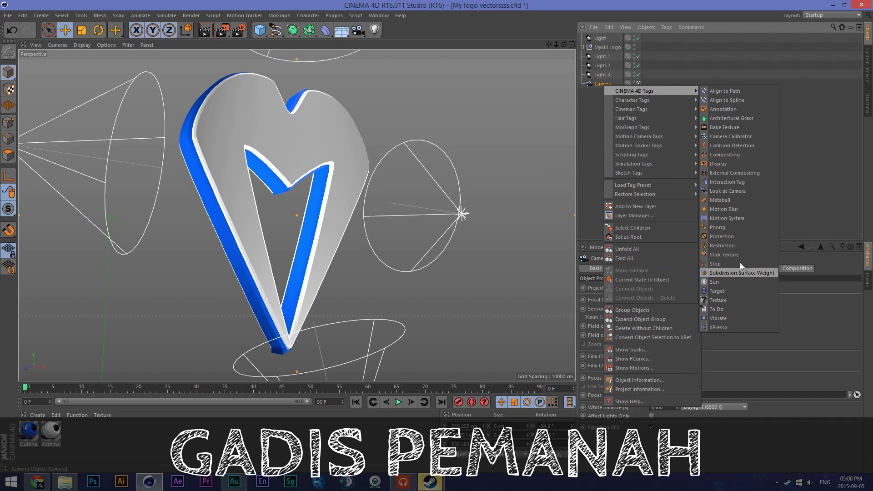
{"action": "left_click", "coordinate": [732, 237]}
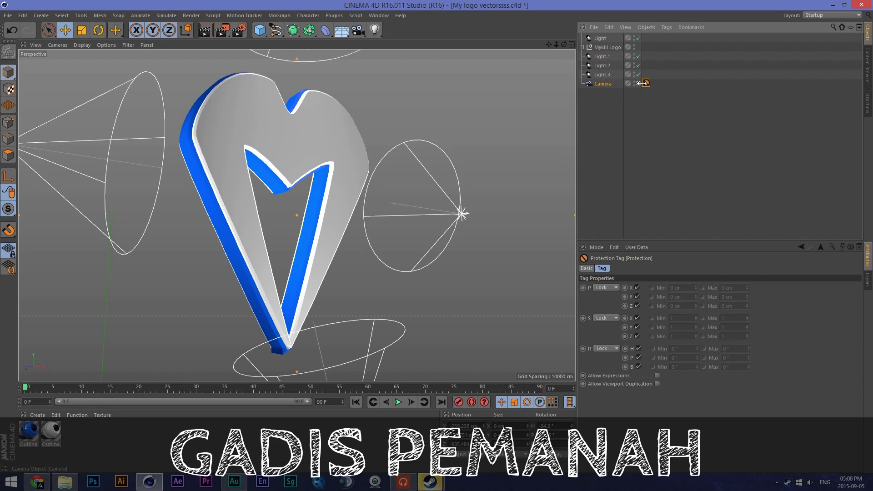
Test the locked camera framing, leave the camera to view the logo and lights from the front, and look through the camera again
{"action": "left_click_drag", "start_coordinate": [549, 45], "coordinate": [549, 44]}
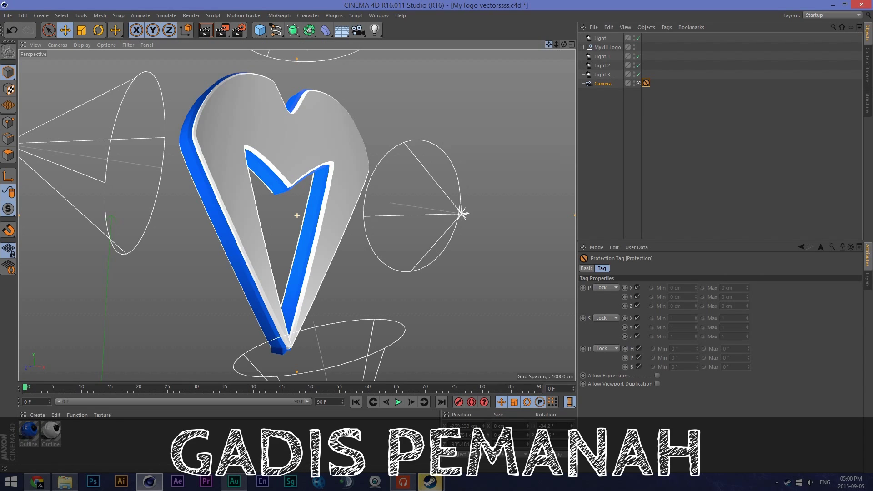
{"action": "left_click_drag", "start_coordinate": [552, 44], "coordinate": [552, 44]}
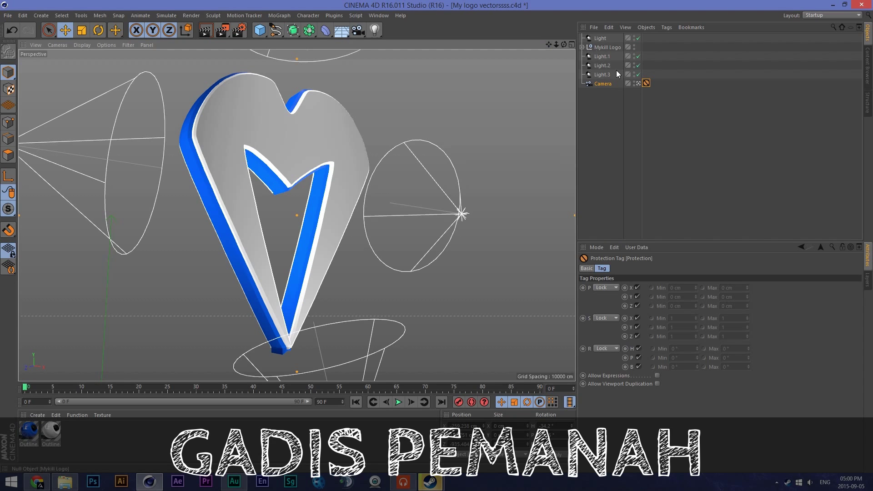
{"action": "left_click", "coordinate": [638, 83]}
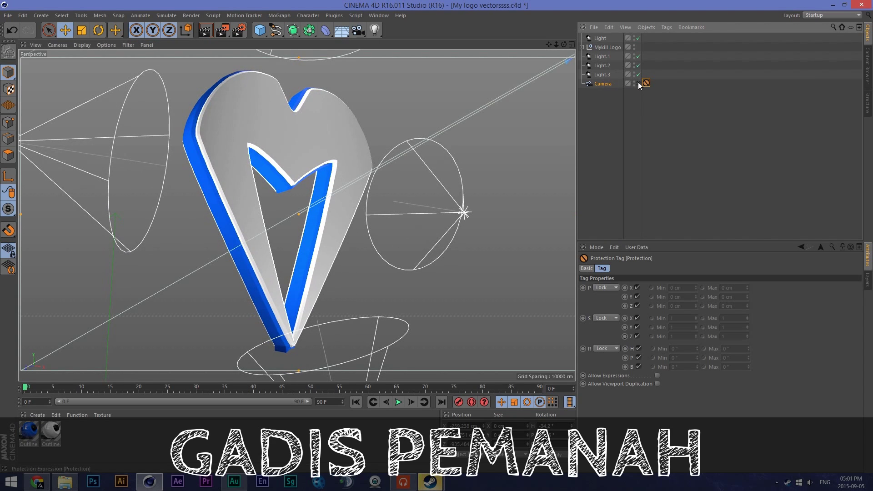
{"action": "mouse_move", "coordinate": [565, 46]}
{"action": "left_mouse_down"}
{"action": "mouse_move", "coordinate": [552, 45]}
{"action": "mouse_move", "coordinate": [557, 38]}
{"action": "mouse_move", "coordinate": [539, 47]}
{"action": "mouse_move", "coordinate": [560, 45]}
{"action": "mouse_move", "coordinate": [564, 32]}
{"action": "mouse_move", "coordinate": [516, 75]}
{"action": "mouse_move", "coordinate": [550, 48]}
{"action": "mouse_move", "coordinate": [528, 53]}
{"action": "mouse_move", "coordinate": [521, 60]}
{"action": "mouse_move", "coordinate": [552, 48]}
{"action": "left_mouse_up"}
{"action": "mouse_move", "coordinate": [557, 44]}
{"action": "left_mouse_down"}
{"action": "mouse_move", "coordinate": [545, 47]}
{"action": "mouse_move", "coordinate": [608, 30]}
{"action": "mouse_move", "coordinate": [550, 47]}
{"action": "mouse_move", "coordinate": [585, 43]}
{"action": "mouse_move", "coordinate": [564, 44]}
{"action": "left_mouse_up"}
{"action": "left_click", "coordinate": [473, 197]}
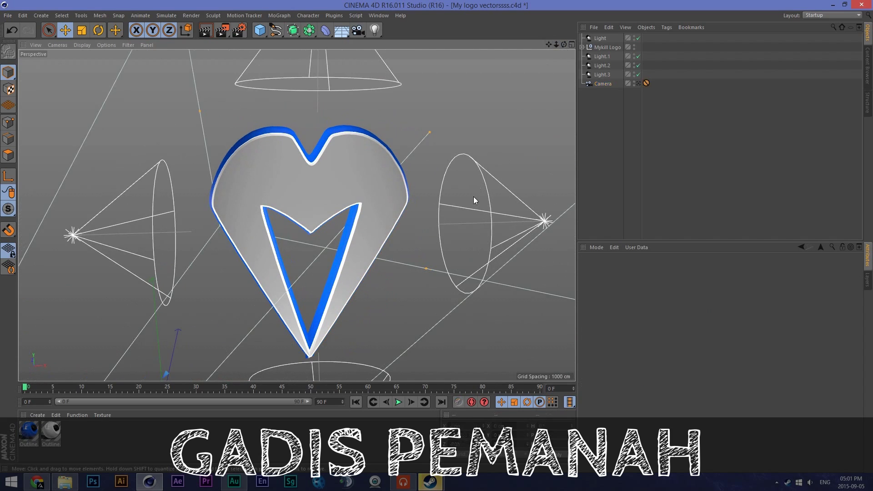
{"action": "left_click", "coordinate": [491, 205]}
{"action": "left_click", "coordinate": [634, 83]}
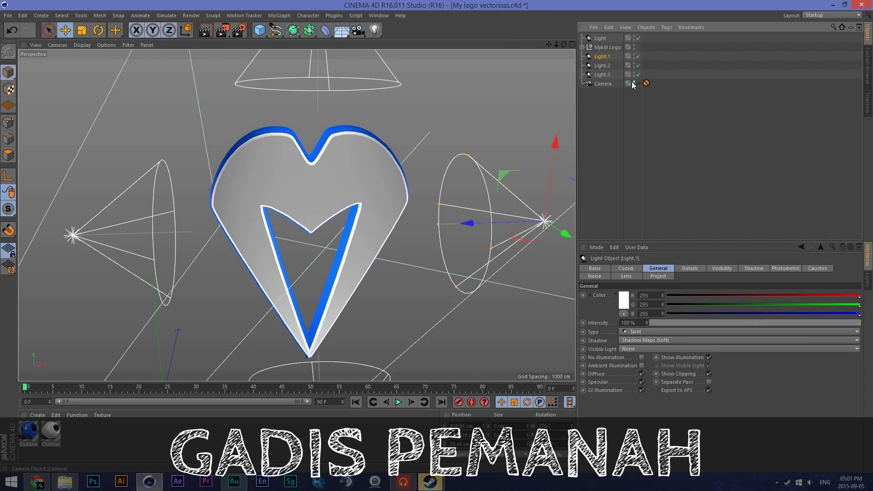
{"action": "left_click", "coordinate": [639, 84]}
Turn off Global Illumination in the render settings and render a preview of the camera view
{"action": "left_click", "coordinate": [205, 31]}
{"action": "left_click", "coordinate": [341, 106]}
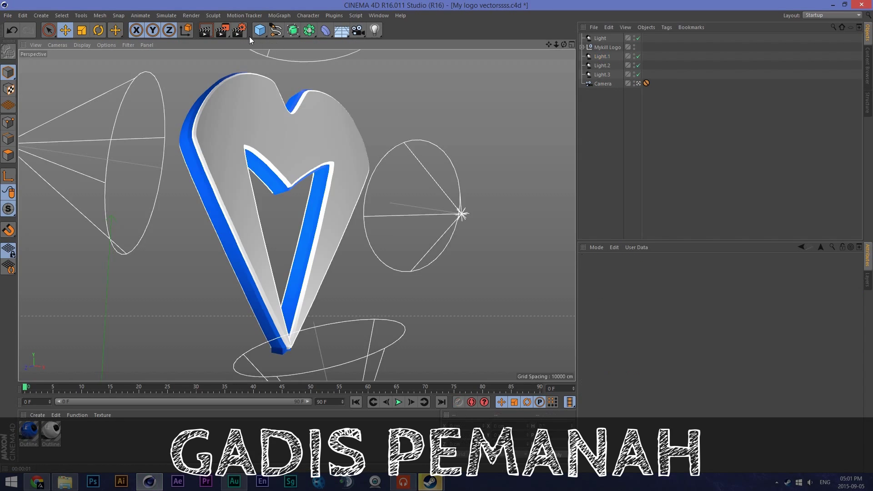
{"action": "left_click", "coordinate": [239, 31]}
{"action": "left_click", "coordinate": [57, 100]}
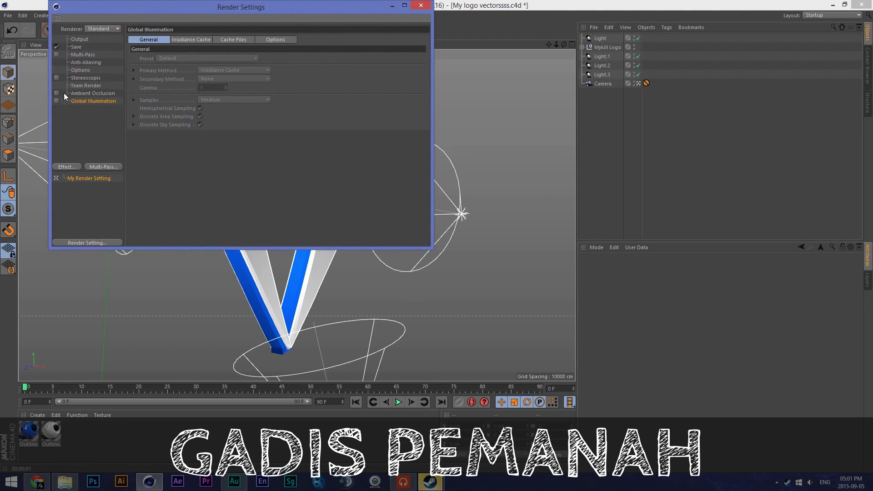
{"action": "left_click", "coordinate": [421, 5]}
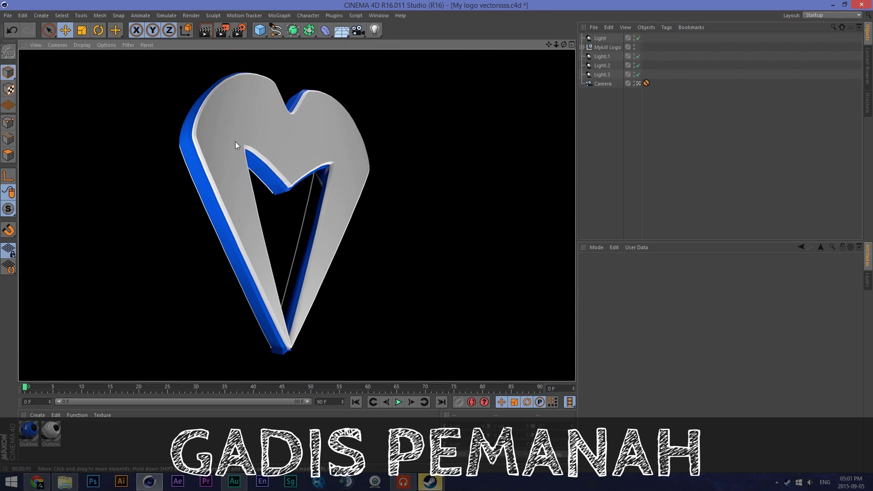
{"action": "left_click", "coordinate": [235, 141]}
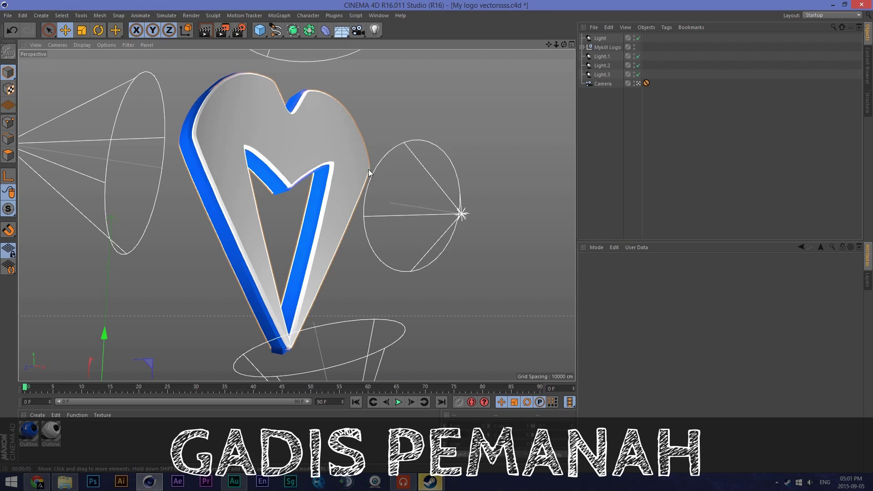
Unlock the camera by moving its Protection tag to Light.3, and slightly adjust the camera's framing of the logo
{"action": "left_click_drag", "start_coordinate": [646, 83], "coordinate": [647, 74]}
{"action": "left_click", "coordinate": [639, 83]}
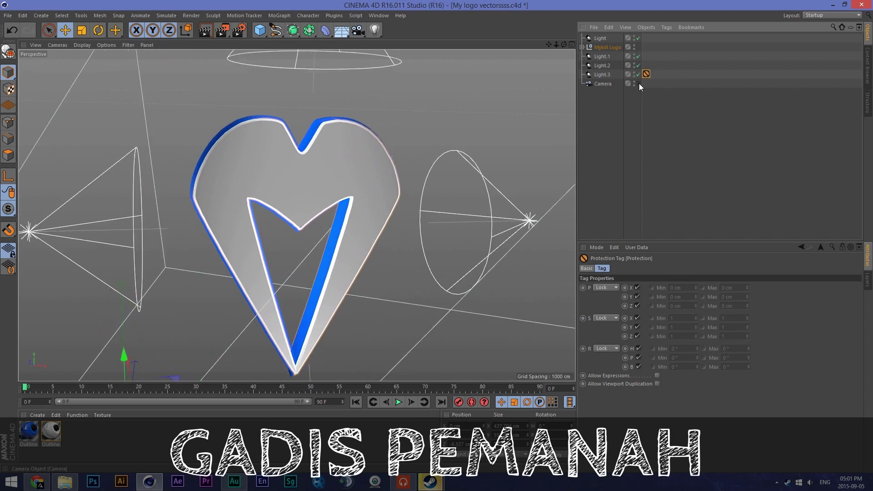
{"action": "left_click", "coordinate": [639, 84]}
{"action": "mouse_move", "coordinate": [564, 44]}
{"action": "left_mouse_down"}
{"action": "mouse_move", "coordinate": [552, 42]}
{"action": "mouse_move", "coordinate": [566, 44]}
{"action": "left_mouse_up"}
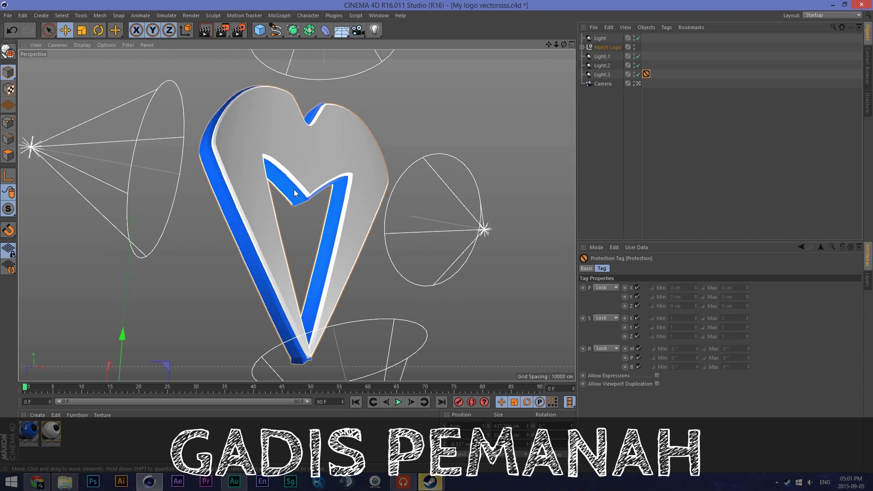
Move the Mykill Logo null below the Camera in the object hierarchy
{"action": "left_click", "coordinate": [313, 179]}
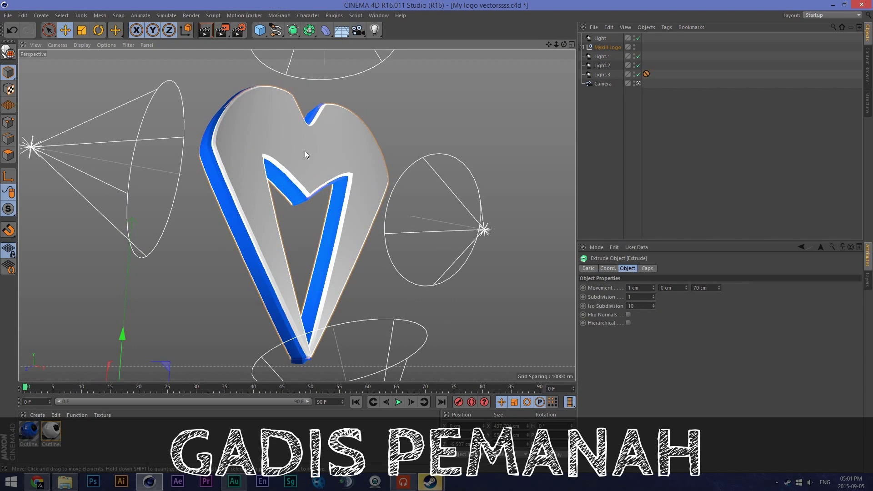
{"action": "left_click", "coordinate": [607, 48]}
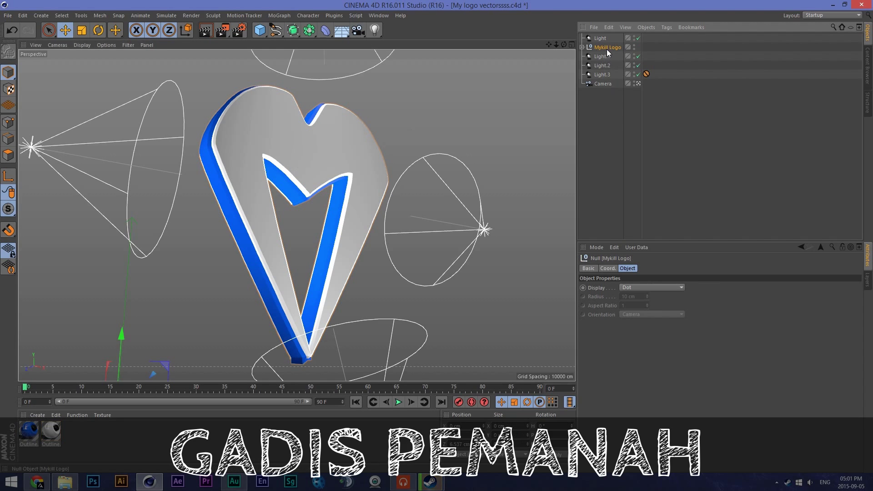
{"action": "left_click_drag", "start_coordinate": [614, 94], "coordinate": [614, 91]}
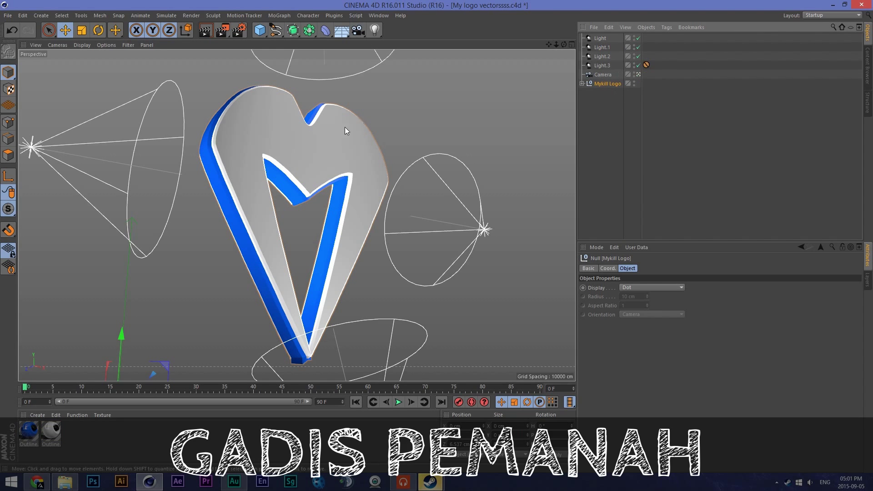
Move the Protection tag from Light.3 back to the camera and leave the camera view to show the logo with its lights
{"action": "left_click", "coordinate": [98, 31]}
{"action": "left_click", "coordinate": [329, 209]}
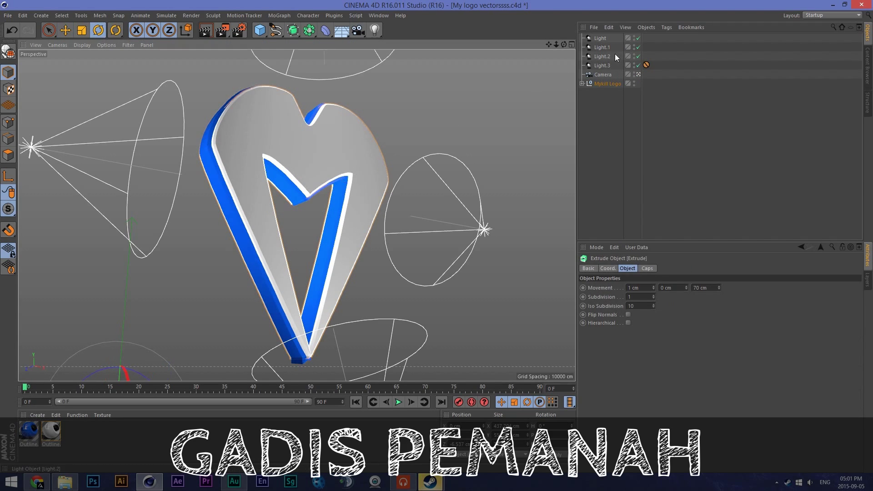
{"action": "left_click_drag", "start_coordinate": [646, 65], "coordinate": [639, 74]}
{"action": "left_click", "coordinate": [639, 74]}
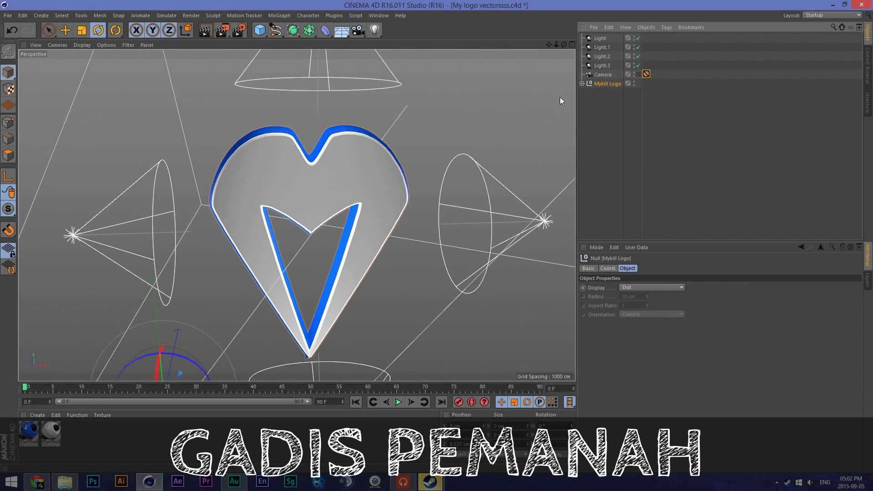
{"action": "left_click_drag", "start_coordinate": [549, 45], "coordinate": [577, 0]}
{"action": "scroll", "coordinate": [316, 192], "scroll_direction": "down", "scroll_amount": 2}
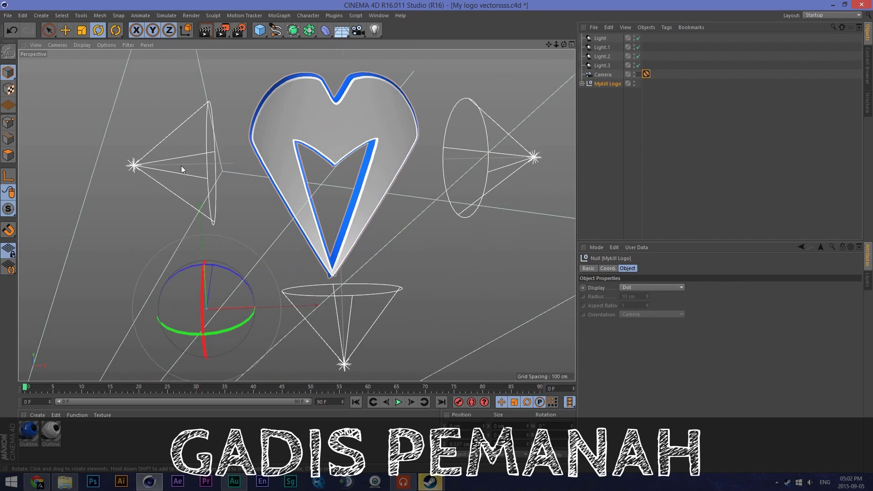
Expand the Mykill Logo null and its extrudes down to their splines, and select Extrude.1
{"action": "left_click", "coordinate": [62, 29]}
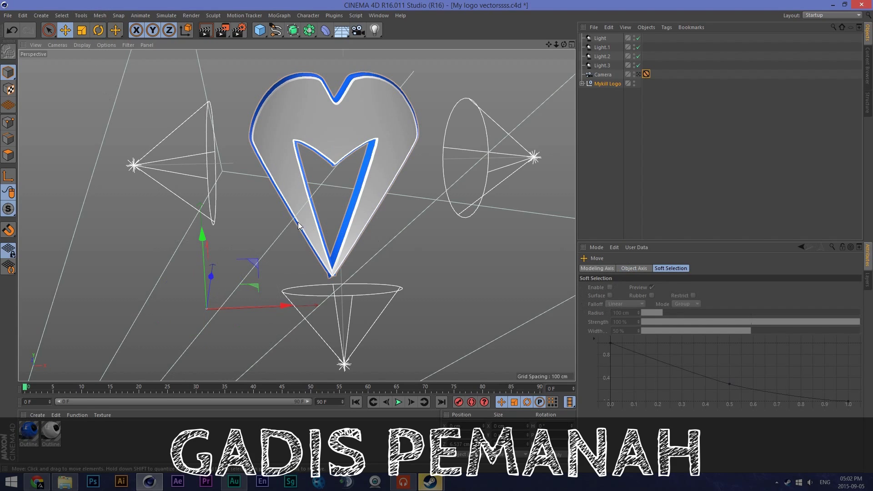
{"action": "left_click", "coordinate": [583, 84]}
{"action": "left_click", "coordinate": [604, 101]}
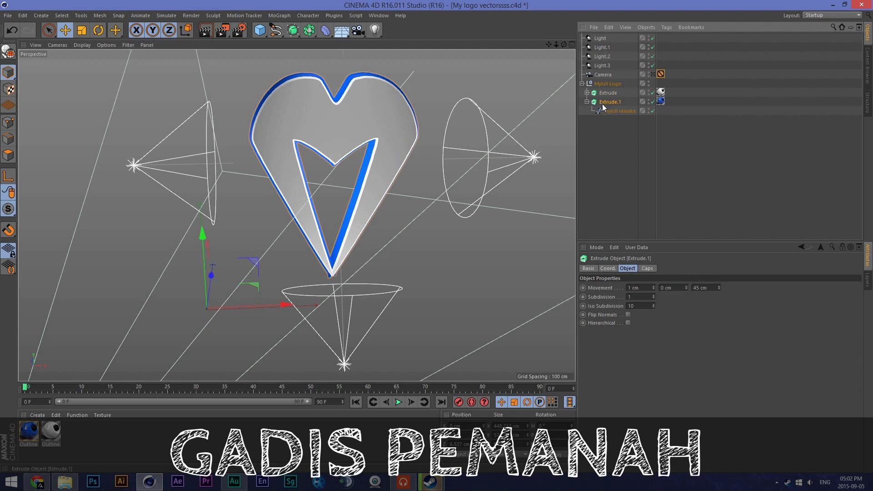
{"action": "left_click", "coordinate": [616, 114]}
{"action": "left_click", "coordinate": [587, 93]}
{"action": "left_click", "coordinate": [612, 100]}
{"action": "left_click", "coordinate": [609, 93]}
{"action": "left_click", "coordinate": [613, 110]}
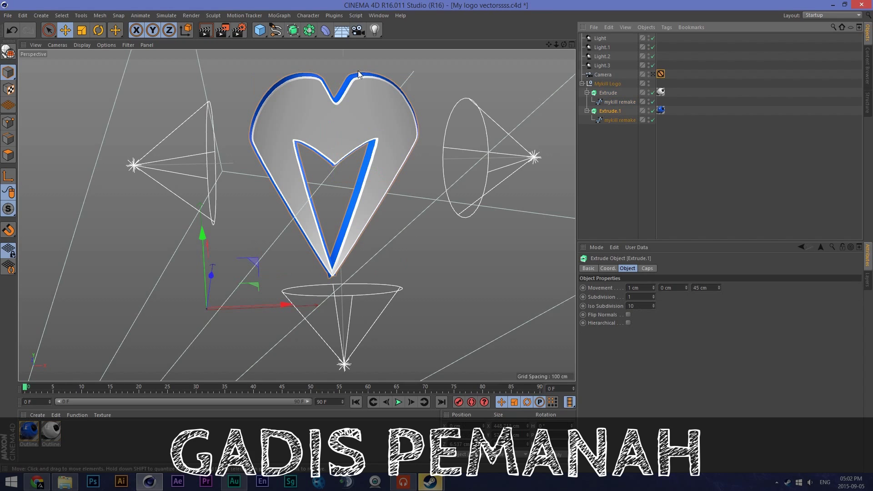
Centre the axes of Extrude.1 and Extrude using Axis Center with Points Center, Include Children and Use All Objects enabled
{"action": "left_click", "coordinate": [100, 15]}
{"action": "mouse_move", "coordinate": [115, 98]}
{"action": "left_click", "coordinate": [154, 101]}
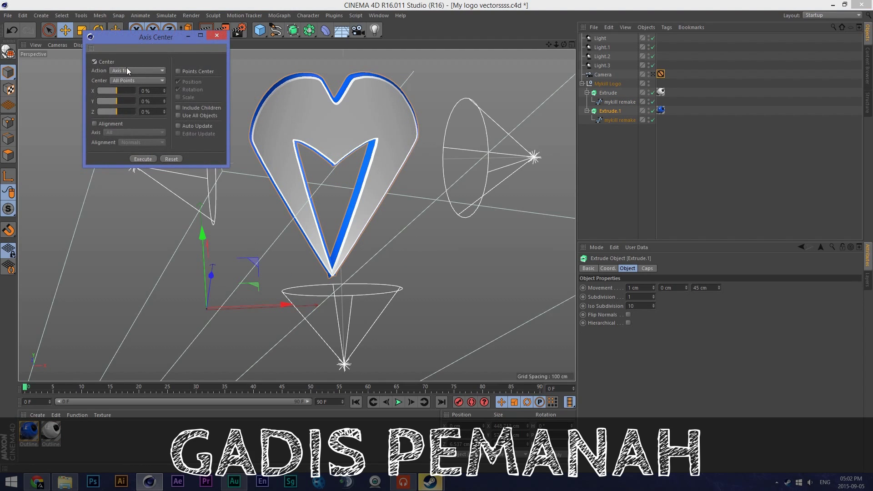
{"action": "left_click", "coordinate": [195, 110]}
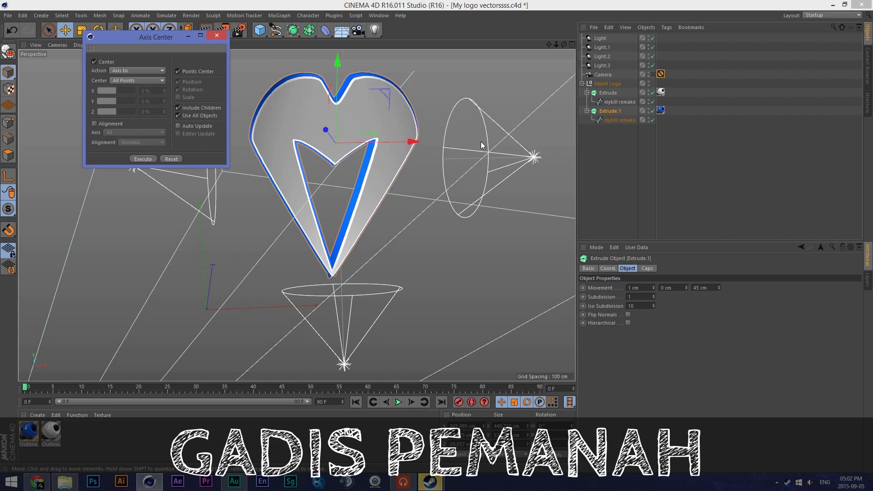
{"action": "left_click", "coordinate": [614, 109]}
{"action": "left_click", "coordinate": [614, 93]}
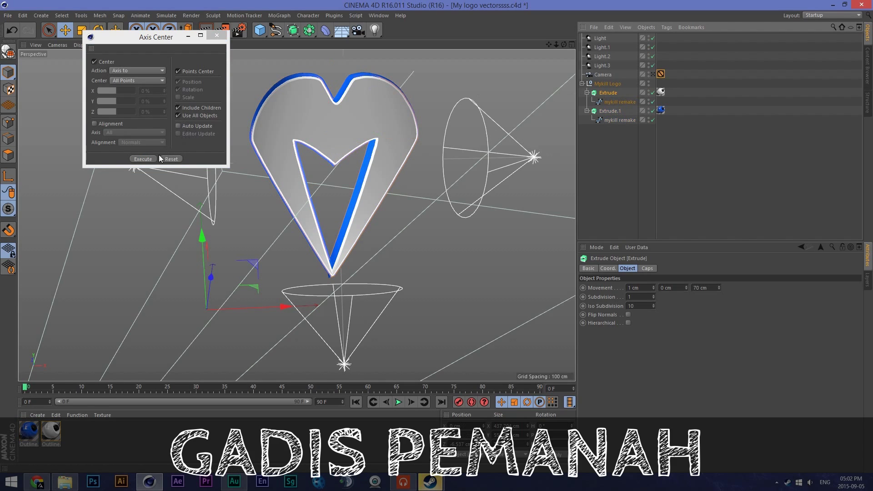
{"action": "left_click", "coordinate": [153, 159]}
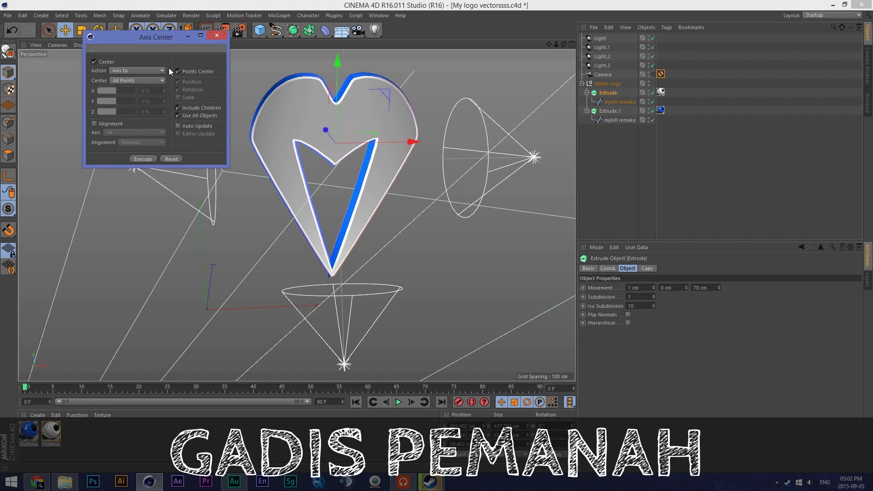
Recentre the axes of Extrude, Extrude.1 and the Mykill Logo null with Points Center off and X, Y and Z at 1%
{"action": "left_click", "coordinate": [190, 72]}
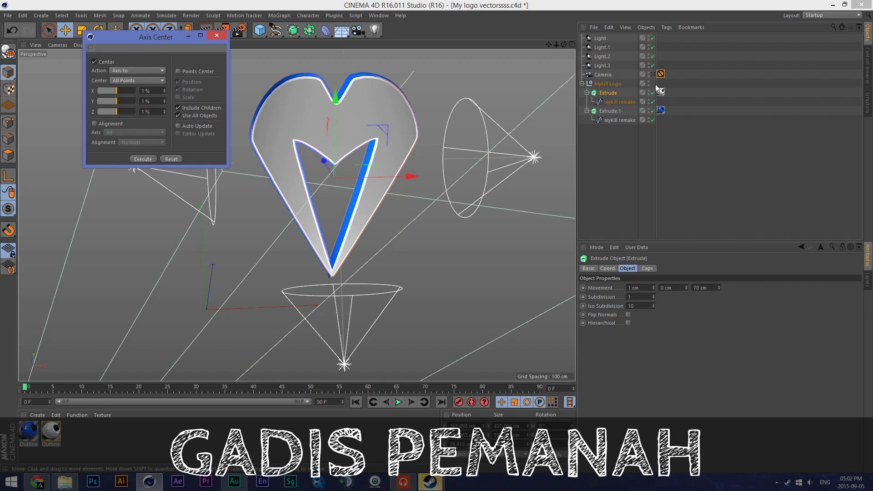
{"action": "left_click", "coordinate": [610, 111]}
{"action": "left_click", "coordinate": [143, 159]}
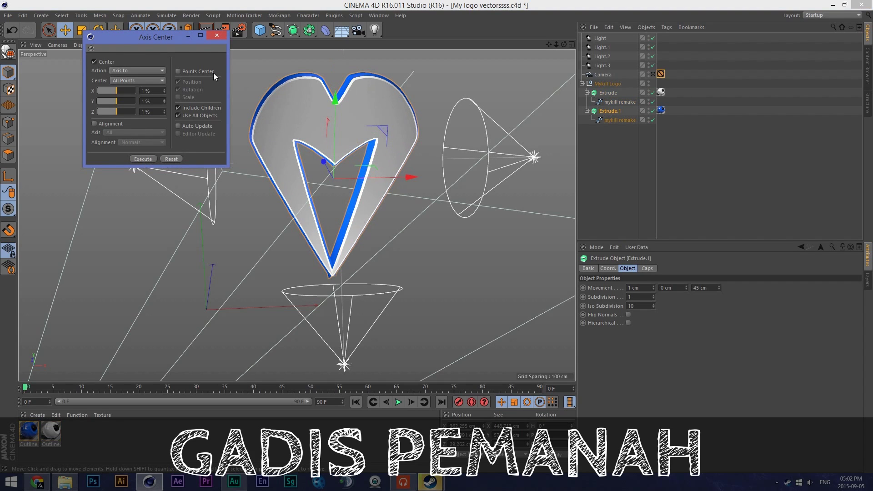
{"action": "left_click", "coordinate": [607, 84]}
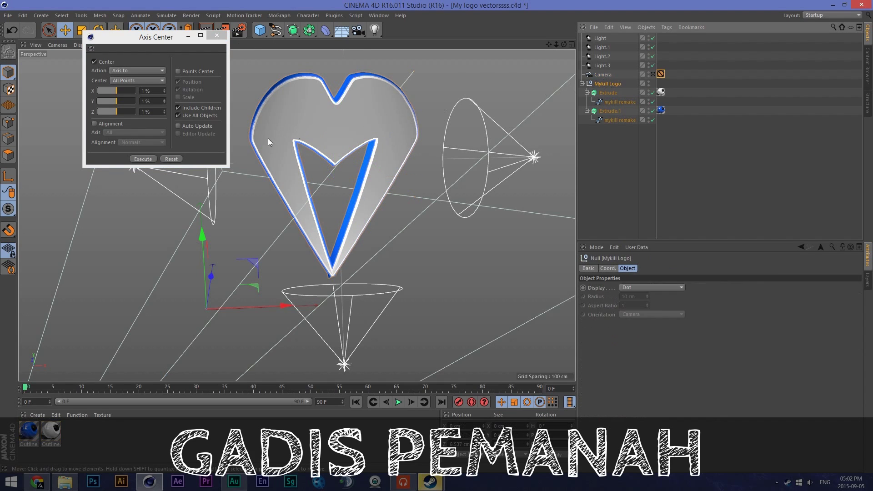
{"action": "left_click", "coordinate": [146, 158]}
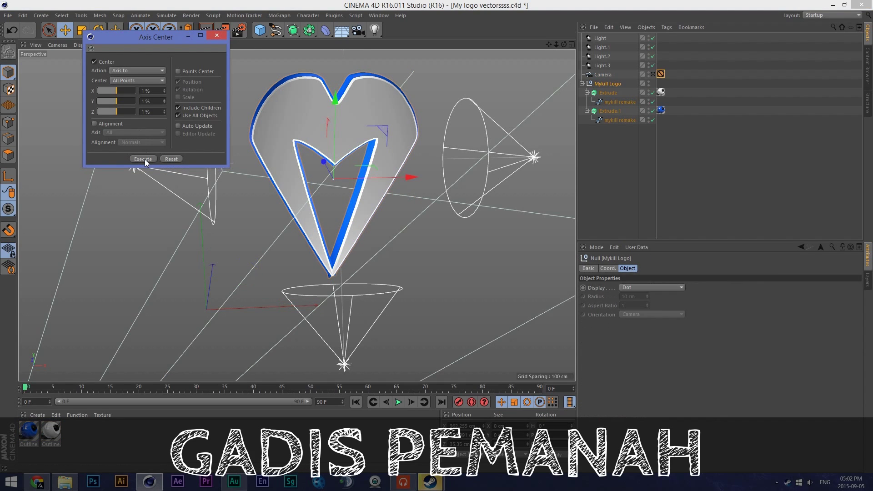
{"action": "left_click", "coordinate": [217, 35]}
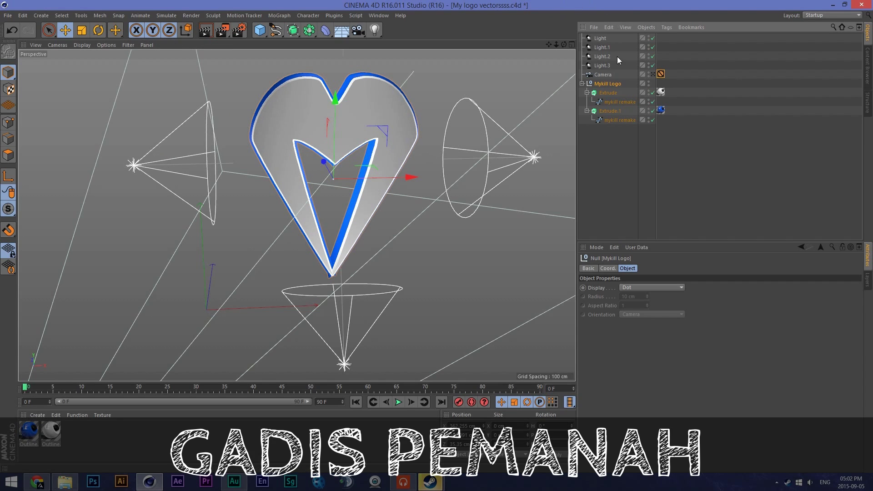
Look through the camera, collapse the Mykill Logo hierarchy and rotate the logo slightly about its own centre
{"action": "left_click", "coordinate": [653, 73]}
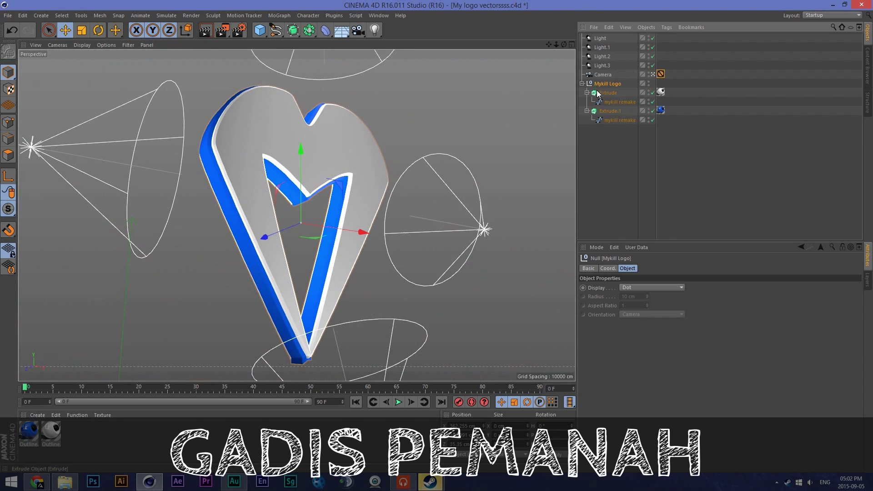
{"action": "left_click", "coordinate": [582, 84]}
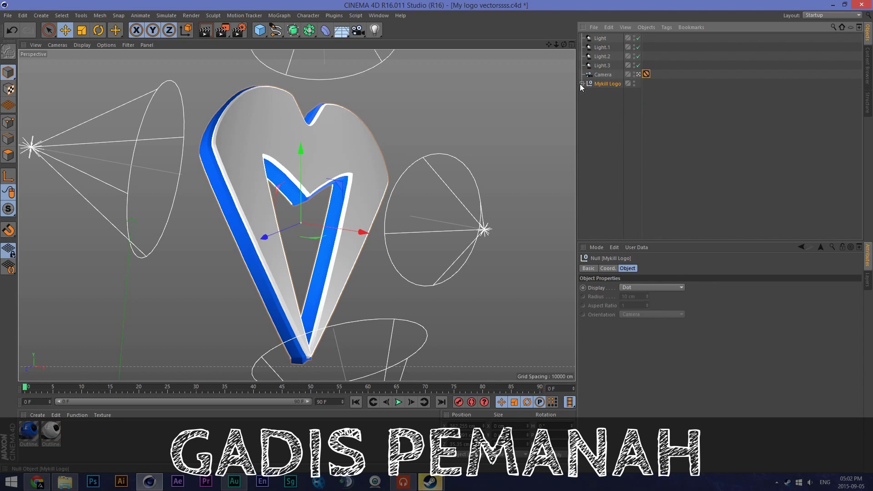
{"action": "left_click", "coordinate": [98, 30]}
{"action": "mouse_move", "coordinate": [325, 206]}
{"action": "left_mouse_down"}
{"action": "mouse_move", "coordinate": [318, 184]}
{"action": "mouse_move", "coordinate": [325, 203]}
{"action": "left_mouse_up"}
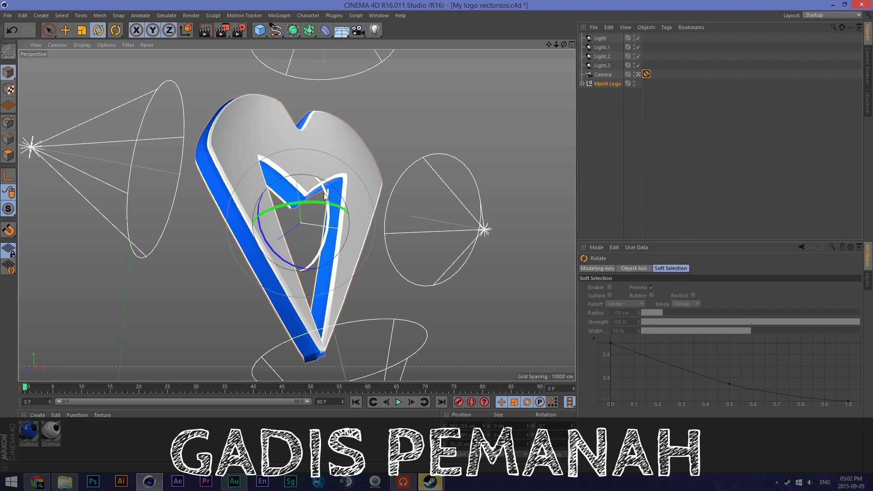
Move the Mykill Logo null slightly upward and sideways to refine its position in the camera frame
{"action": "left_click", "coordinate": [64, 31]}
{"action": "left_click_drag", "start_coordinate": [356, 229], "coordinate": [352, 228]}
{"action": "left_click_drag", "start_coordinate": [289, 155], "coordinate": [294, 148]}
{"action": "left_click_drag", "start_coordinate": [359, 225], "coordinate": [363, 226]}
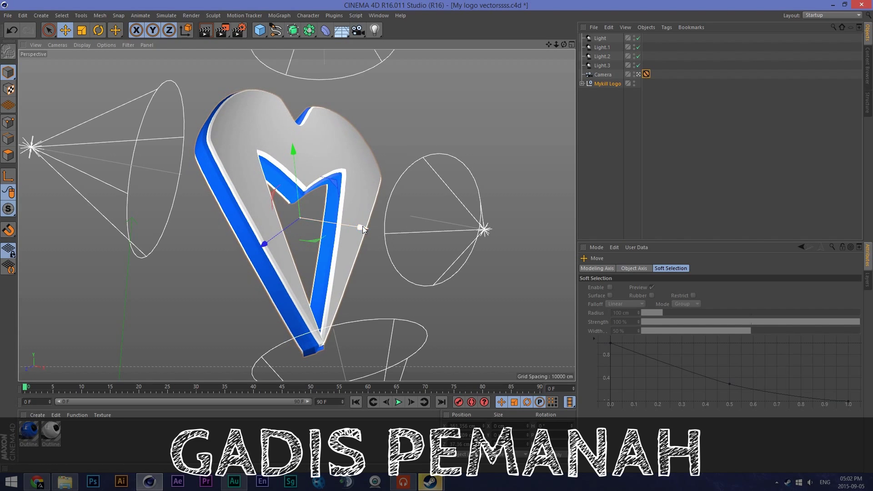
Leave the camera view and move the spot light above the logo about 100 cm along its Y axis
{"action": "left_click", "coordinate": [483, 229]}
{"action": "left_click", "coordinate": [638, 74]}
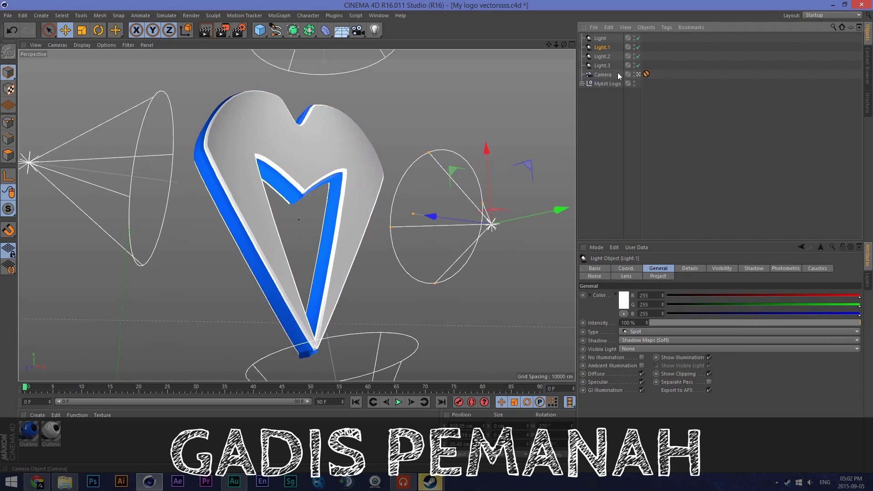
{"action": "left_click_drag", "start_coordinate": [549, 44], "coordinate": [529, 44]}
{"action": "left_click", "coordinate": [236, 78]}
{"action": "mouse_move", "coordinate": [240, 144]}
{"action": "left_mouse_down"}
{"action": "mouse_move", "coordinate": [249, 143]}
{"action": "mouse_move", "coordinate": [238, 150]}
{"action": "mouse_move", "coordinate": [245, 154]}
{"action": "left_mouse_up"}
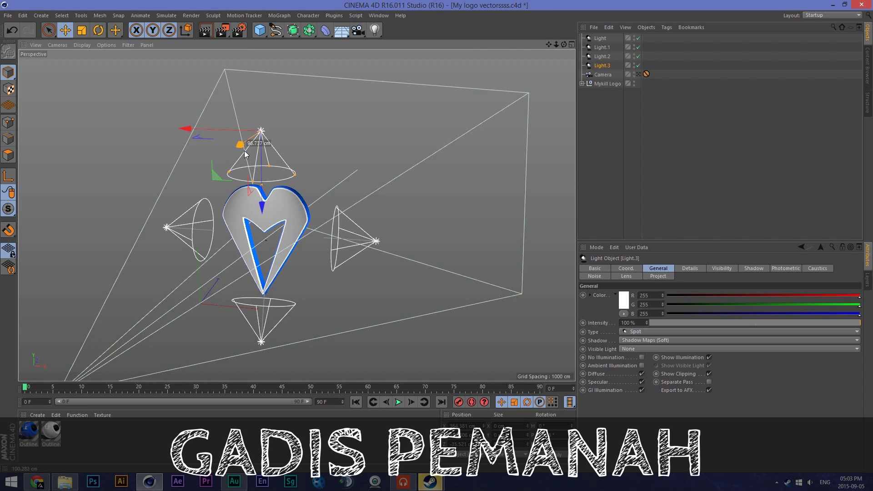
Set the intensity of Light.3 to 150% and render a preview of the logo through the camera
{"action": "left_click", "coordinate": [627, 322]}
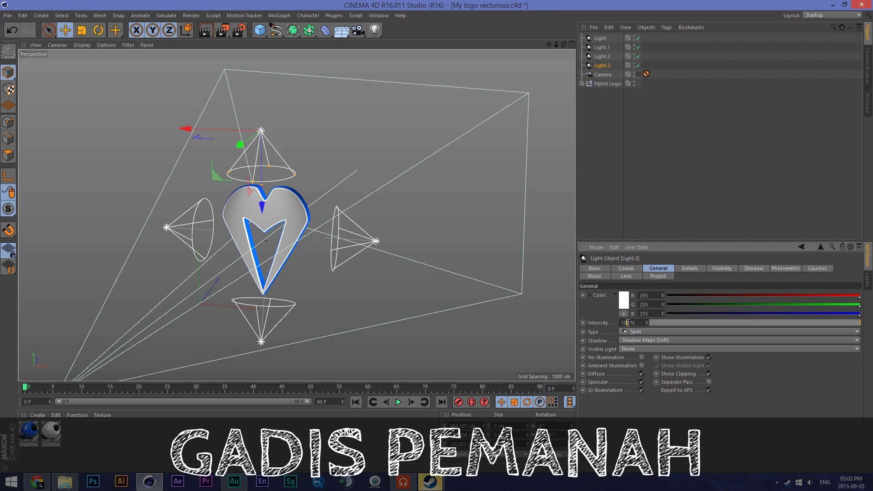
{"action": "left_click", "coordinate": [649, 308]}
{"action": "left_click", "coordinate": [638, 74]}
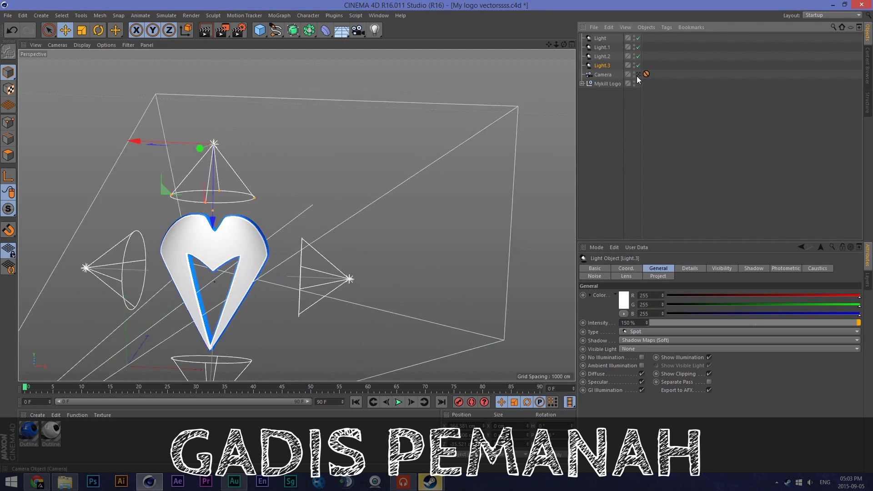
{"action": "left_click", "coordinate": [205, 30]}
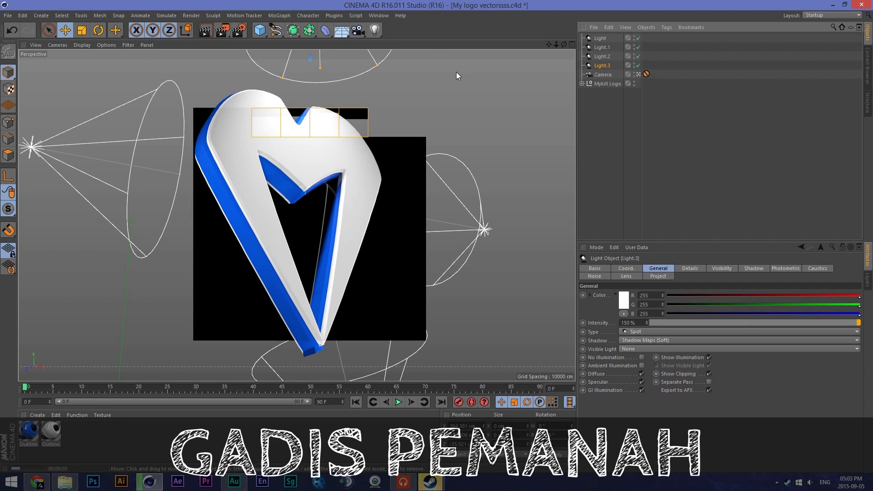
{"action": "left_click", "coordinate": [394, 117]}
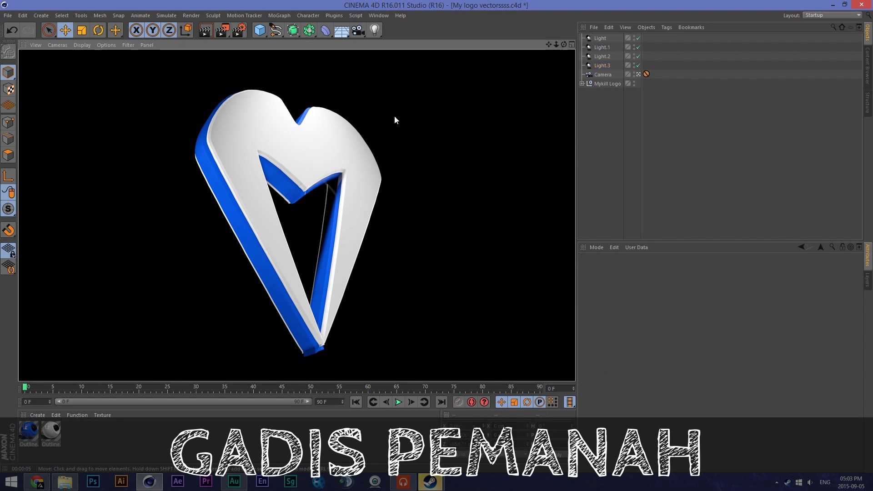
Move the Mykill Logo null slightly along its Z axis in the camera view
{"action": "left_click", "coordinate": [261, 258]}
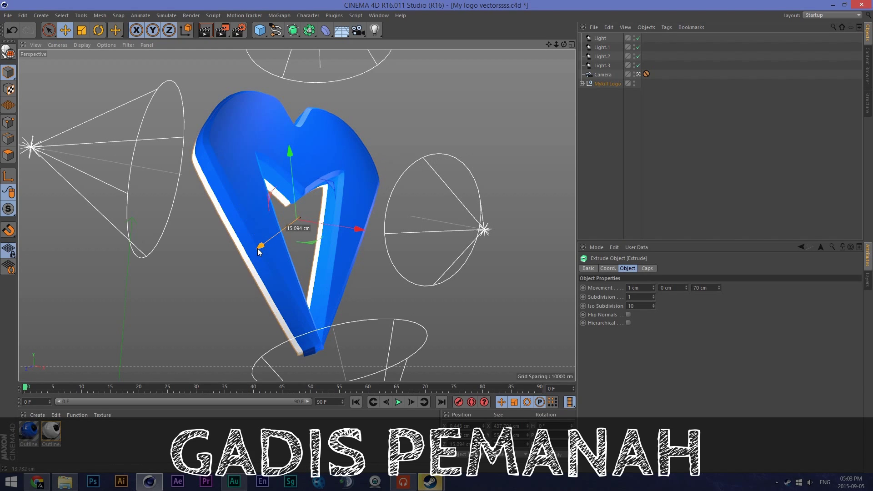
{"action": "left_click", "coordinate": [617, 84]}
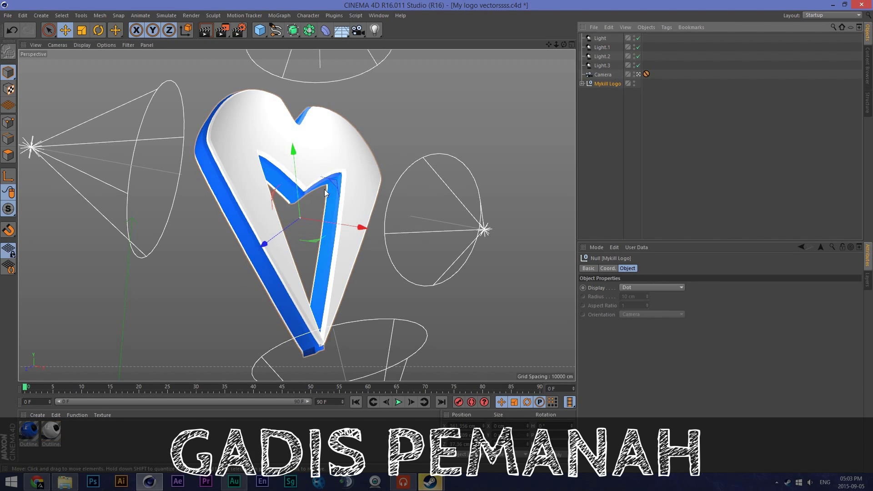
{"action": "left_click_drag", "start_coordinate": [263, 246], "coordinate": [261, 247]}
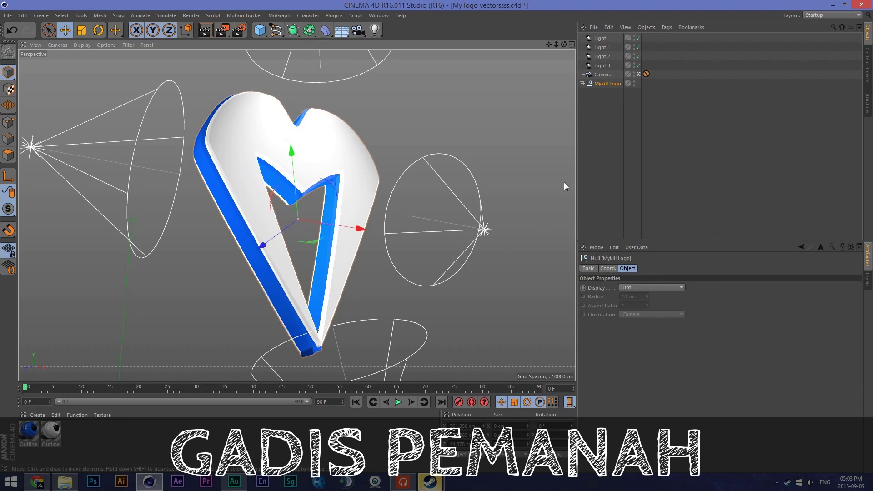
Set the subdivision of both Extrude and Extrude.1 to 30 and collapse the Mykill Logo hierarchy
{"action": "left_click", "coordinate": [582, 84]}
{"action": "left_click", "coordinate": [609, 93]}
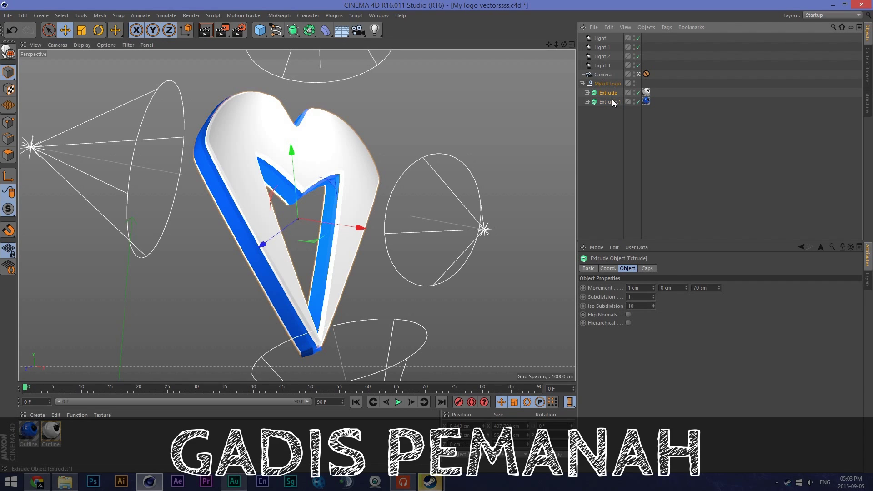
{"action": "double_click", "coordinate": [630, 297]}
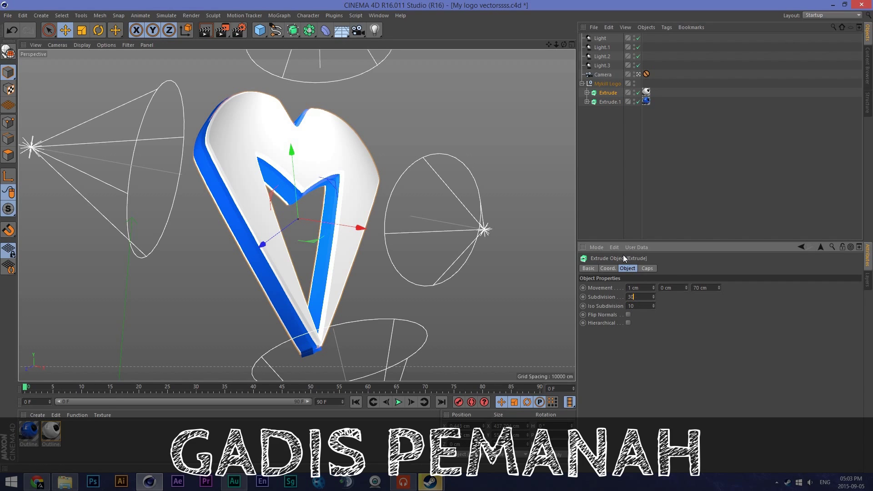
{"action": "left_click", "coordinate": [610, 104]}
{"action": "double_click", "coordinate": [630, 297]}
{"action": "type", "text": "30"}
{"action": "left_click", "coordinate": [604, 96]}
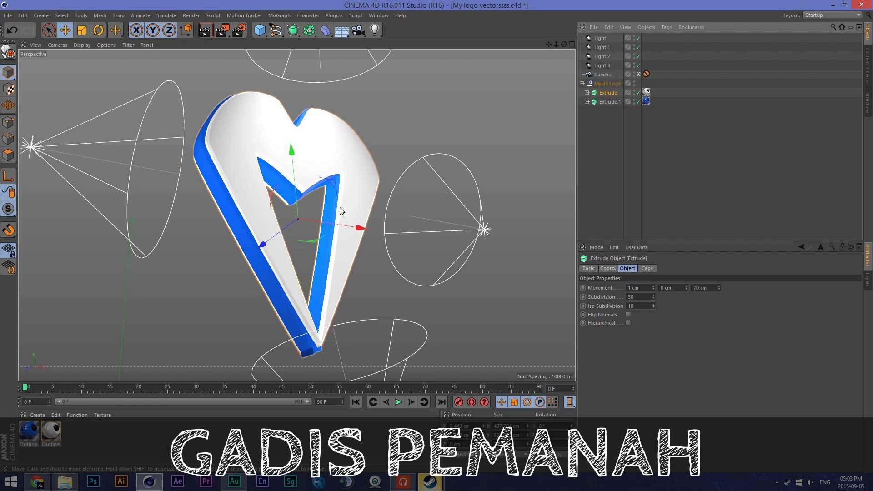
{"action": "left_click", "coordinate": [583, 83]}
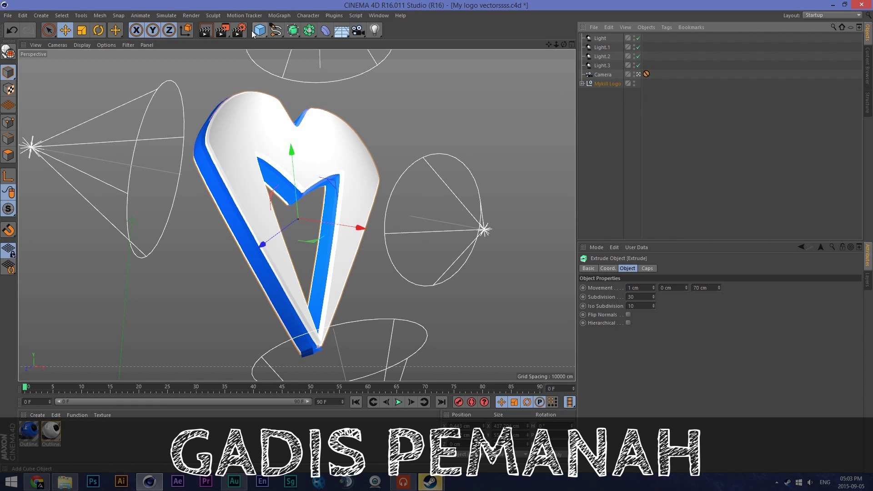
Open the render settings and review the Ambient Occlusion and Global Illumination effects
{"action": "key", "text": "ctrl+b"}
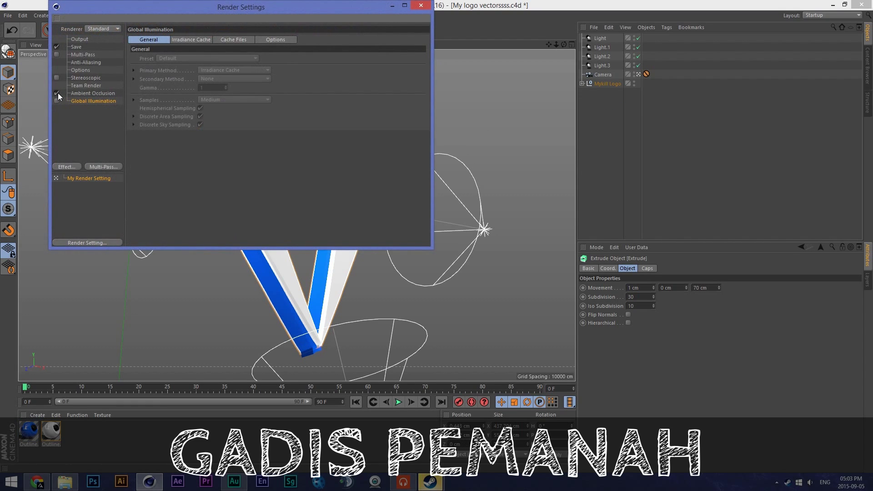
{"action": "left_click", "coordinate": [94, 93]}
{"action": "left_click", "coordinate": [91, 101]}
{"action": "left_click_drag", "start_coordinate": [326, 7], "coordinate": [584, 56]}
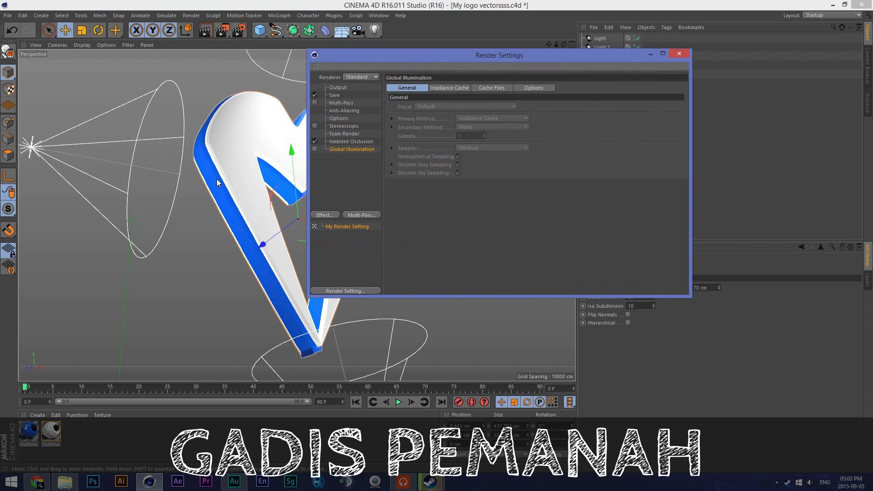
{"action": "left_click_drag", "start_coordinate": [409, 57], "coordinate": [245, 27]}
Review the Anti-Aliasing, Options and Multi-Pass pages of the render settings
{"action": "left_click", "coordinate": [178, 97]}
{"action": "left_click", "coordinate": [178, 104]}
{"action": "left_click", "coordinate": [177, 111]}
{"action": "left_click", "coordinate": [176, 93]}
{"action": "left_click", "coordinate": [176, 89]}
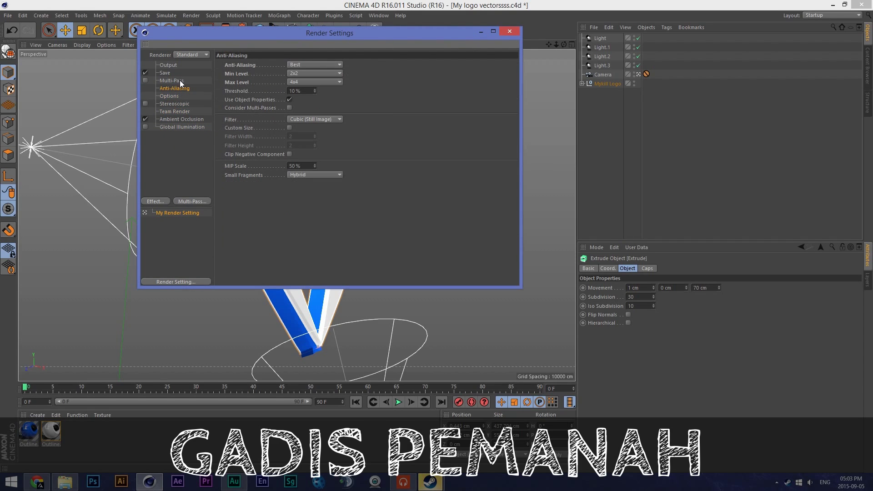
{"action": "left_click", "coordinate": [181, 78]}
{"action": "left_click", "coordinate": [182, 94]}
{"action": "left_click", "coordinate": [182, 88]}
{"action": "left_click", "coordinate": [182, 79]}
Configure the render to save as a PNG with Alpha Channel under the file name "hey hey smexlez"
{"action": "left_click", "coordinate": [183, 73]}
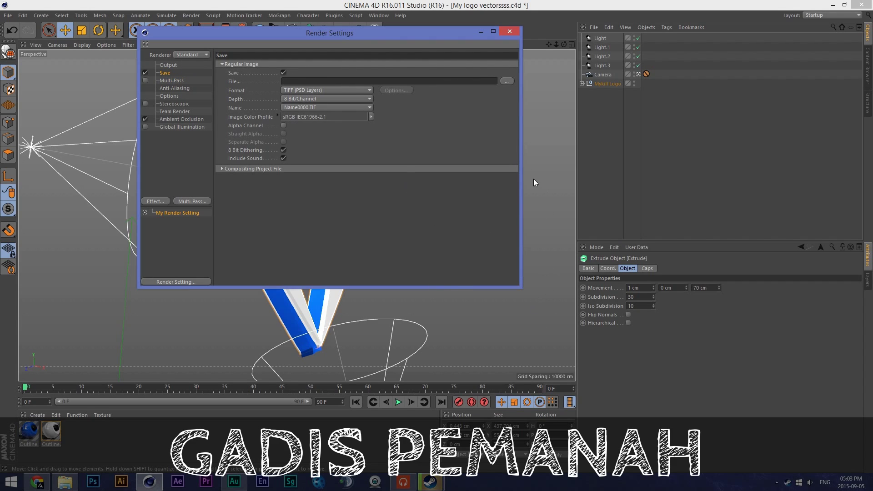
{"action": "left_click", "coordinate": [283, 126]}
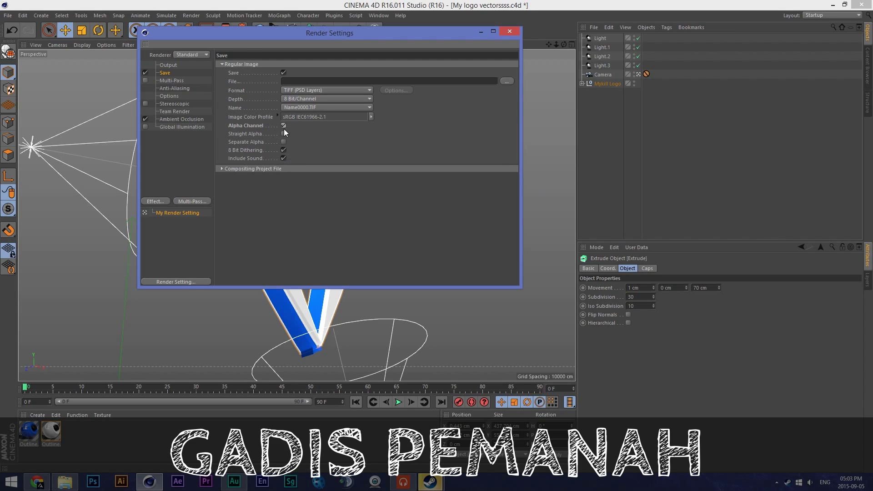
{"action": "left_click", "coordinate": [336, 90]}
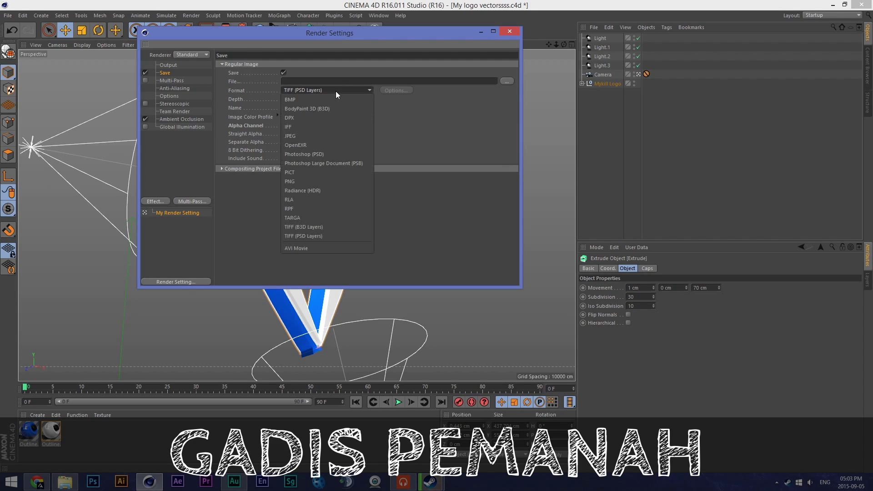
{"action": "left_click", "coordinate": [302, 182]}
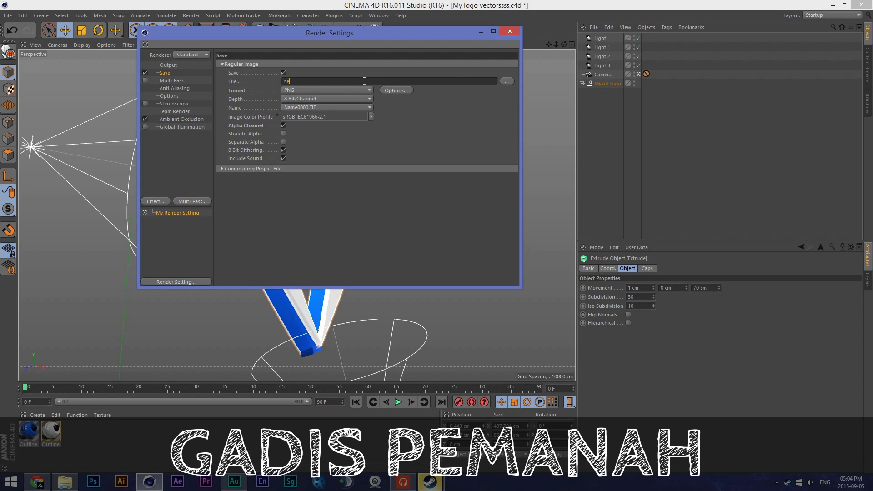
{"action": "type", "text": "smexlez"}
{"action": "left_click", "coordinate": [508, 31]}
Render the logo to the Picture Viewer, inspect the inner edges up close and close the viewer
{"action": "left_click", "coordinate": [224, 32]}
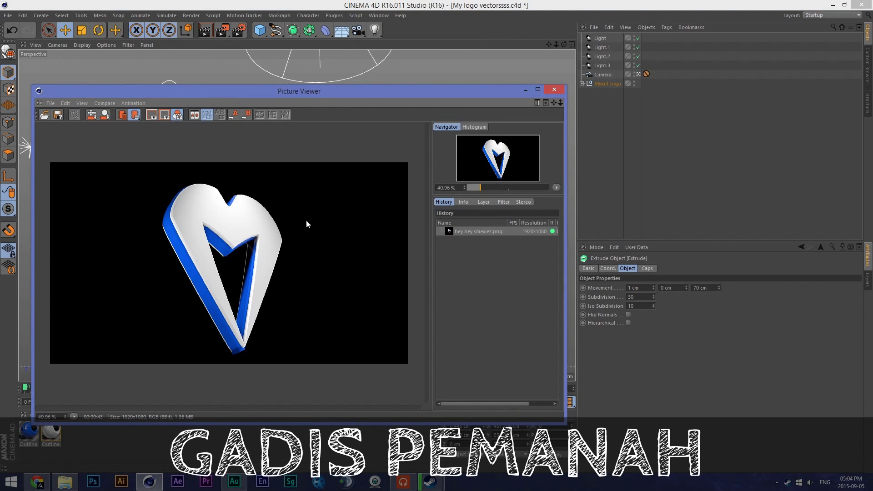
{"action": "scroll", "coordinate": [220, 219], "scroll_direction": "up", "scroll_amount": 5}
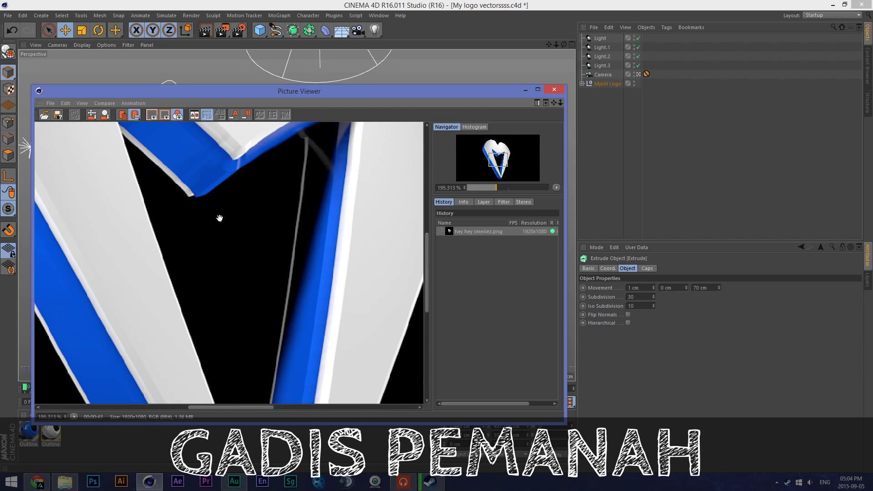
{"action": "scroll", "coordinate": [220, 219], "scroll_direction": "down", "scroll_amount": 5}
{"action": "scroll", "coordinate": [219, 218], "scroll_direction": "up", "scroll_amount": 2}
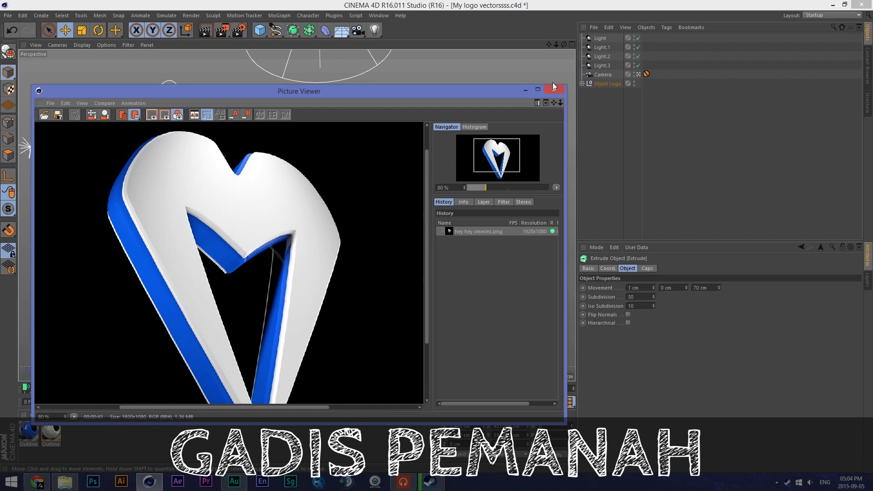
{"action": "left_click", "coordinate": [553, 88]}
Check the output resolution in the render settings and close them
{"action": "left_click", "coordinate": [239, 30]}
{"action": "left_click", "coordinate": [172, 65]}
{"action": "left_click", "coordinate": [172, 72]}
{"action": "left_click", "coordinate": [171, 65]}
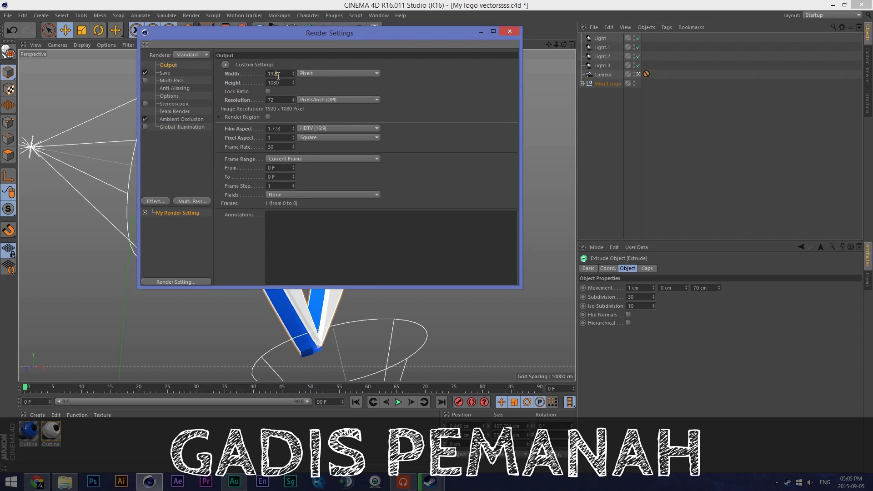
{"action": "left_click", "coordinate": [517, 30]}
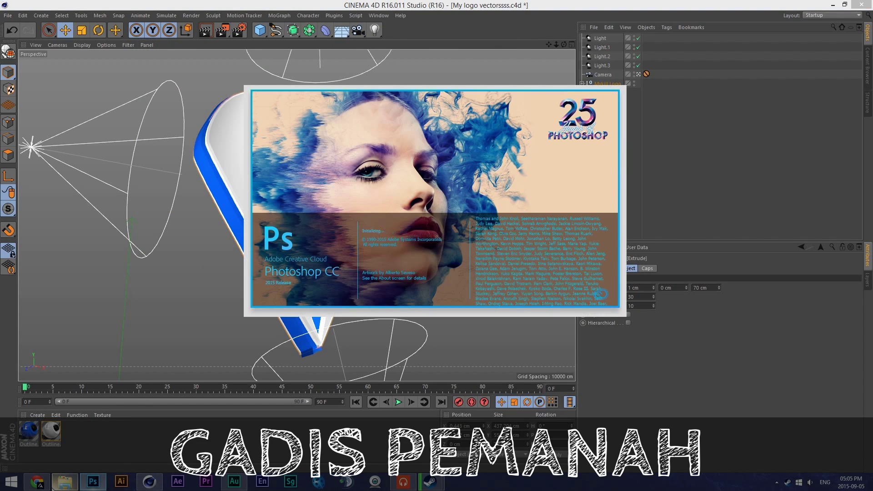
Switch to Photoshop and open Wallpaper thing Altitude.psd from the Graphics folder
{"action": "mouse_move", "coordinate": [53, 488]}
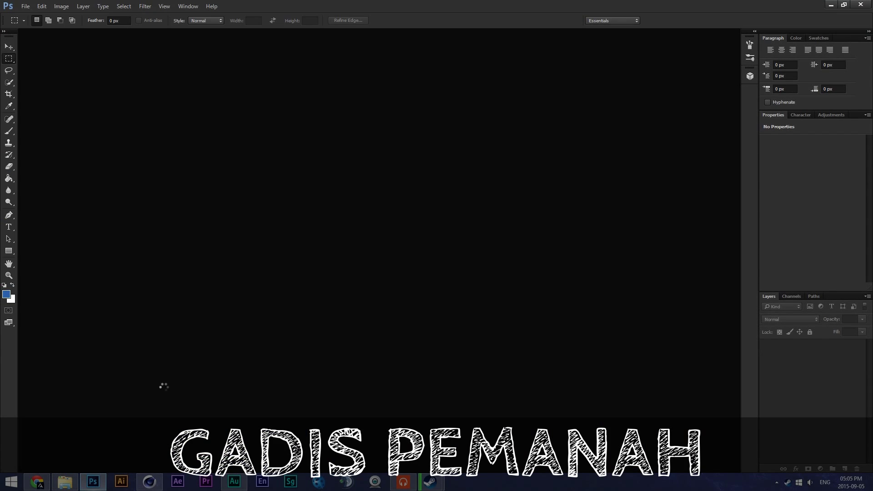
{"action": "left_click", "coordinate": [65, 482]}
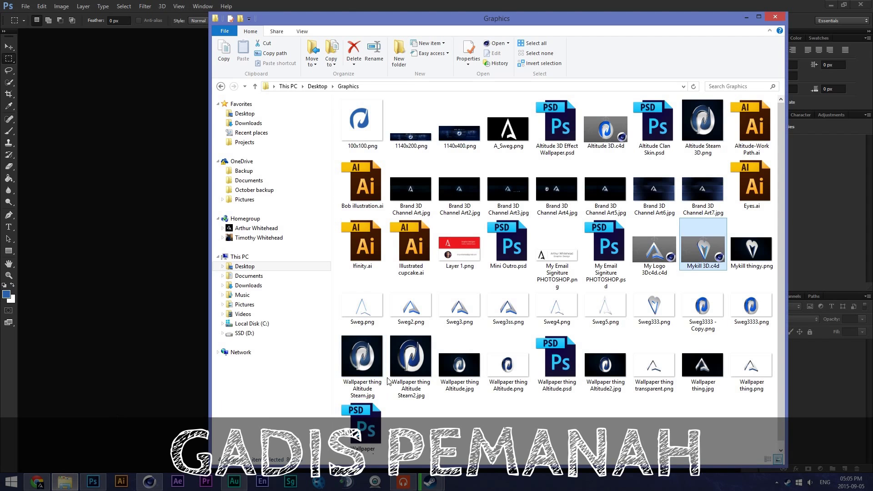
{"action": "left_click", "coordinate": [620, 433]}
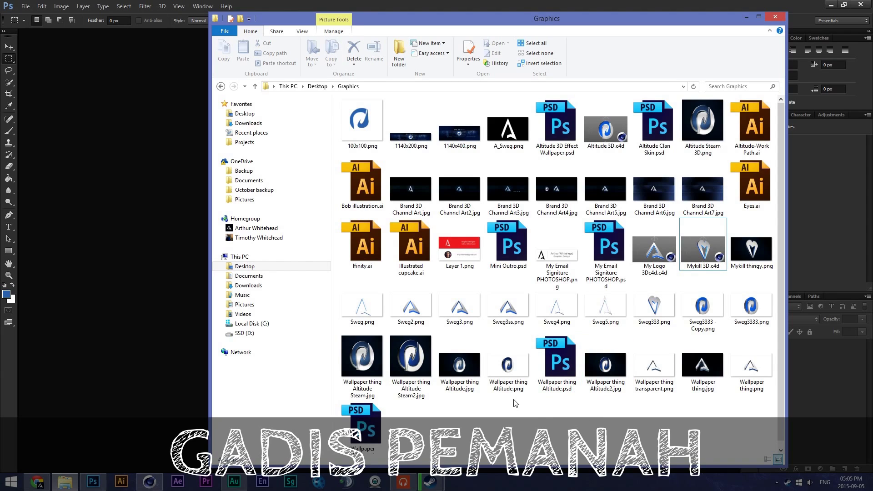
{"action": "scroll", "coordinate": [516, 403], "scroll_direction": "down", "scroll_amount": 1}
{"action": "double_click", "coordinate": [565, 370]}
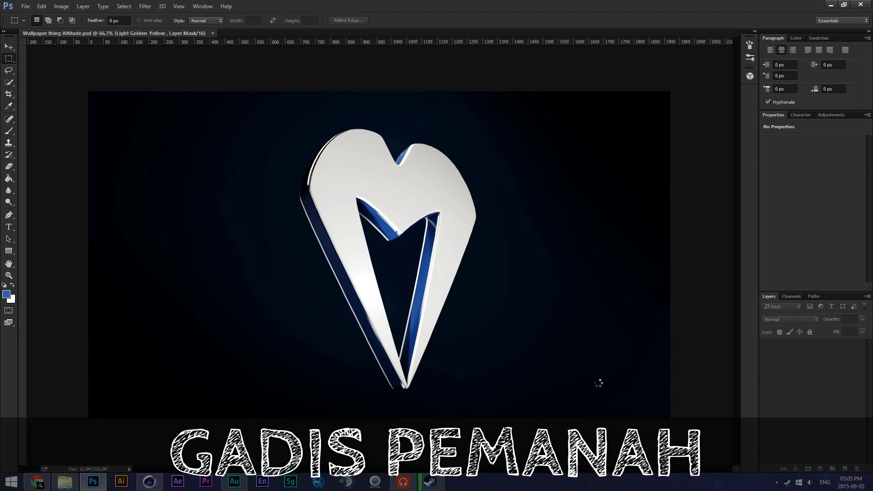
Examine the Curves 21 adjustment and the CC Part 2 and Light Golden Yellow groups in the wallpaper document
{"action": "key", "text": "ctrl+minus"}
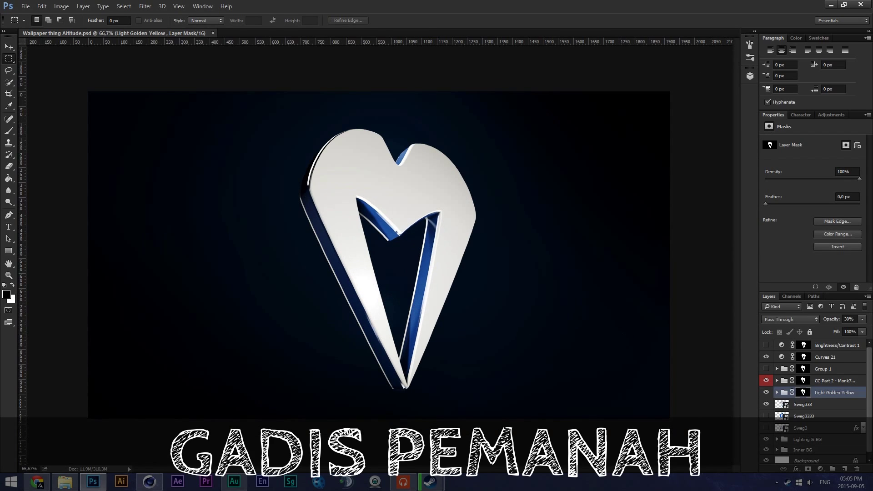
{"action": "left_click", "coordinate": [793, 355]}
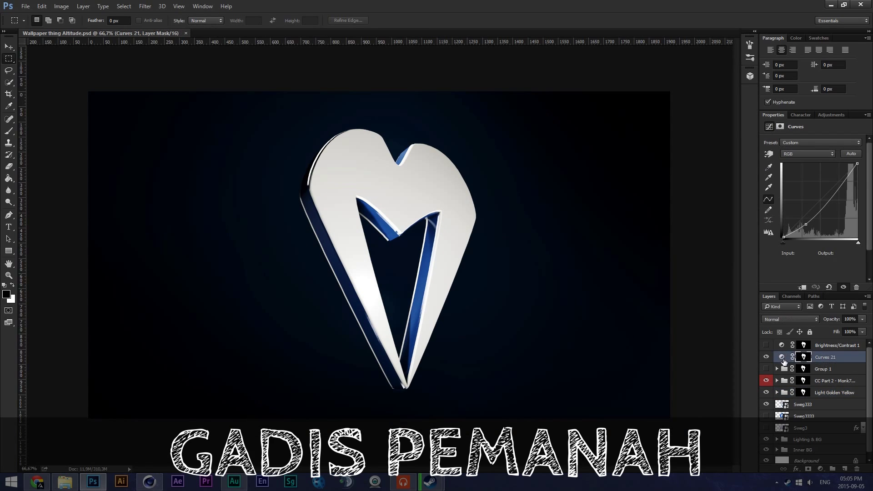
{"action": "left_click", "coordinate": [836, 382]}
{"action": "left_click", "coordinate": [829, 389]}
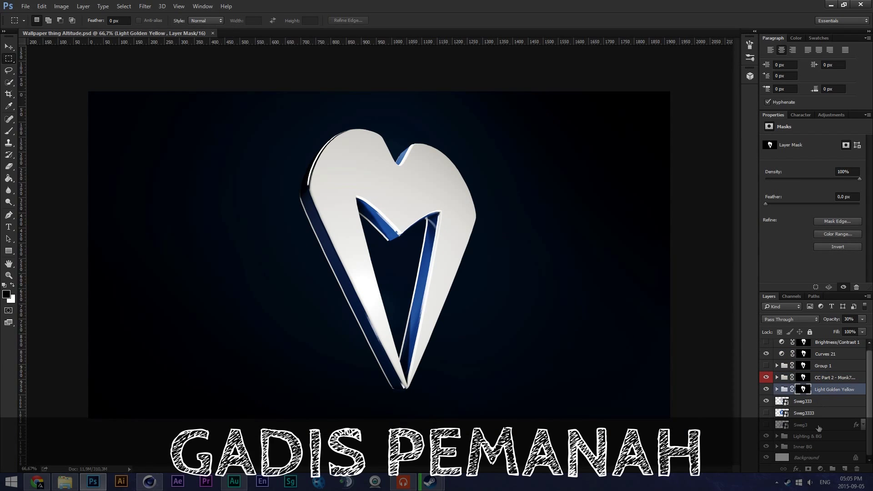
Compare the wallpaper with its background groups shown and hidden, and inspect the contents of the Inner BG group
{"action": "left_click", "coordinate": [805, 437]}
{"action": "left_click", "coordinate": [767, 447]}
{"action": "left_click", "coordinate": [767, 447]}
{"action": "left_click", "coordinate": [767, 447]}
{"action": "left_click", "coordinate": [778, 447]}
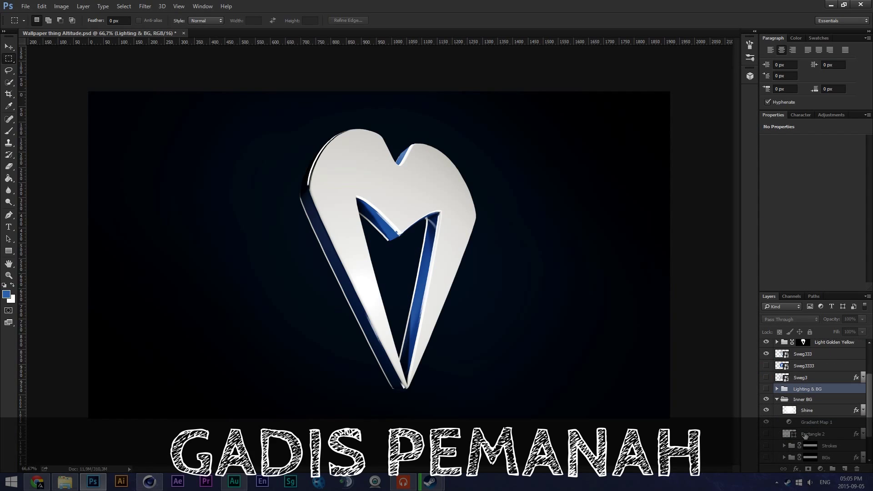
{"action": "scroll", "coordinate": [804, 439], "scroll_direction": "down", "scroll_amount": 3}
{"action": "scroll", "coordinate": [805, 436], "scroll_direction": "up", "scroll_amount": 2}
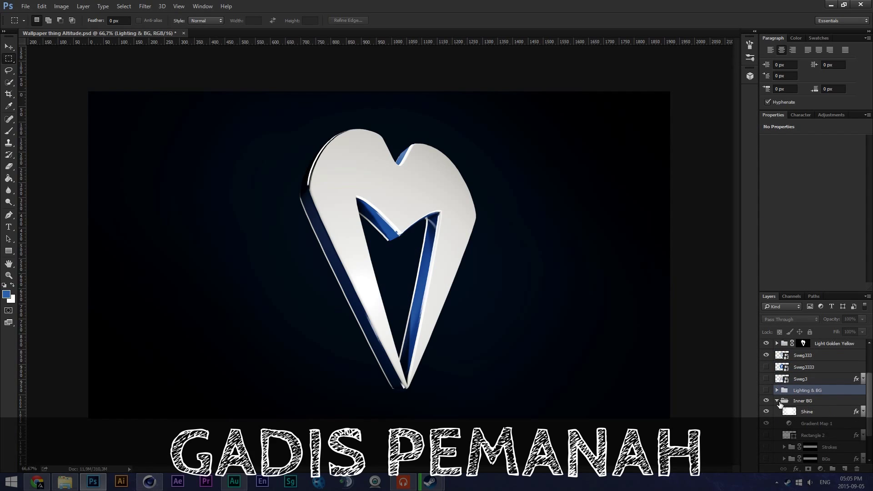
{"action": "left_click", "coordinate": [778, 401]}
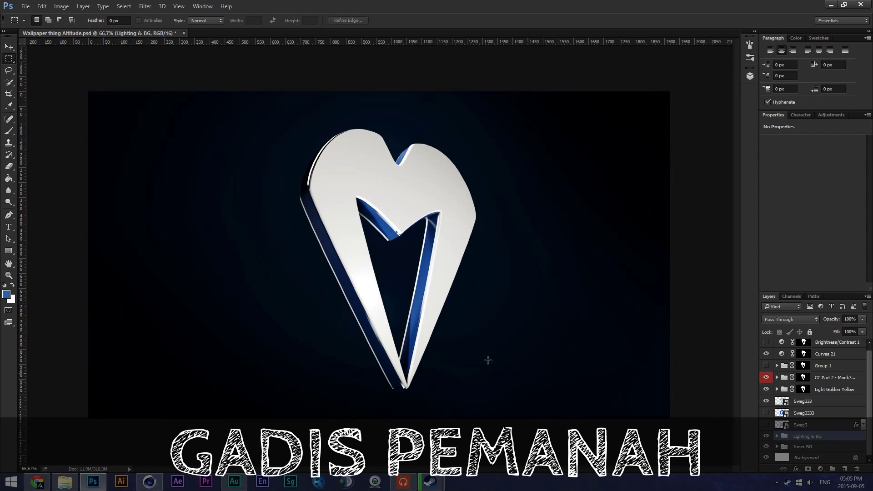
Inspect the contents of the Lighting & BG group and of the Inner BG group with its BG Gradient subgroup
{"action": "scroll", "coordinate": [455, 327], "scroll_direction": "up", "scroll_amount": 4}
{"action": "scroll", "coordinate": [453, 294], "scroll_direction": "down", "scroll_amount": 5}
{"action": "scroll", "coordinate": [441, 293], "scroll_direction": "up", "scroll_amount": 1}
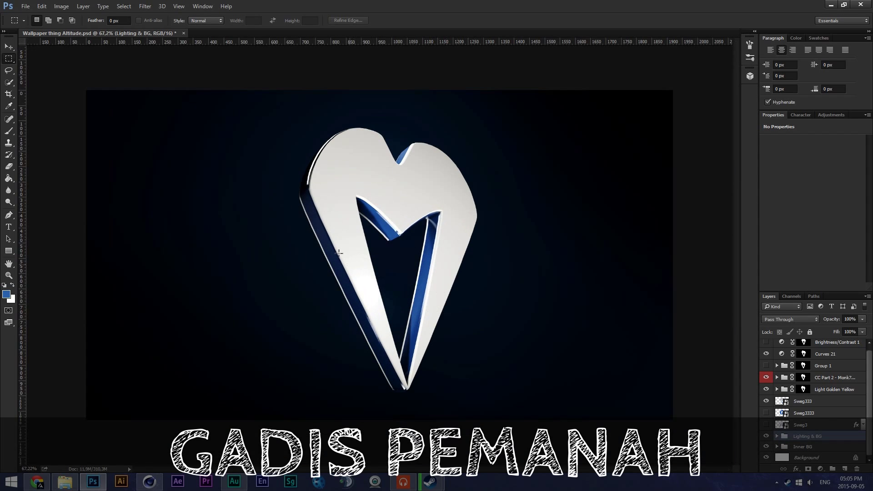
{"action": "left_click", "coordinate": [9, 47]}
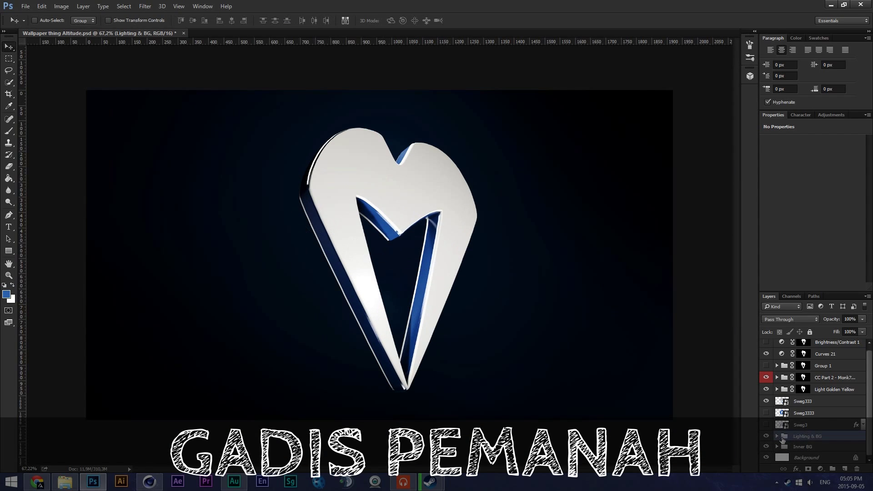
{"action": "left_click", "coordinate": [778, 437]}
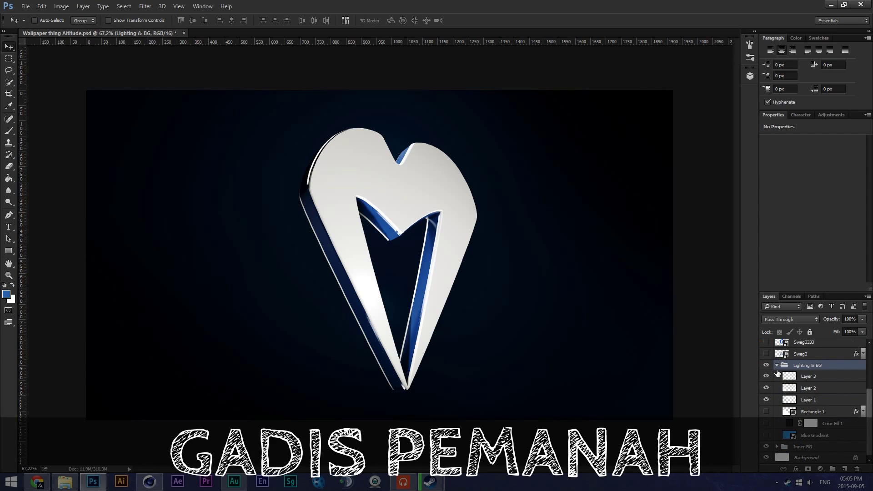
{"action": "left_click", "coordinate": [777, 366]}
{"action": "left_click", "coordinate": [778, 447]}
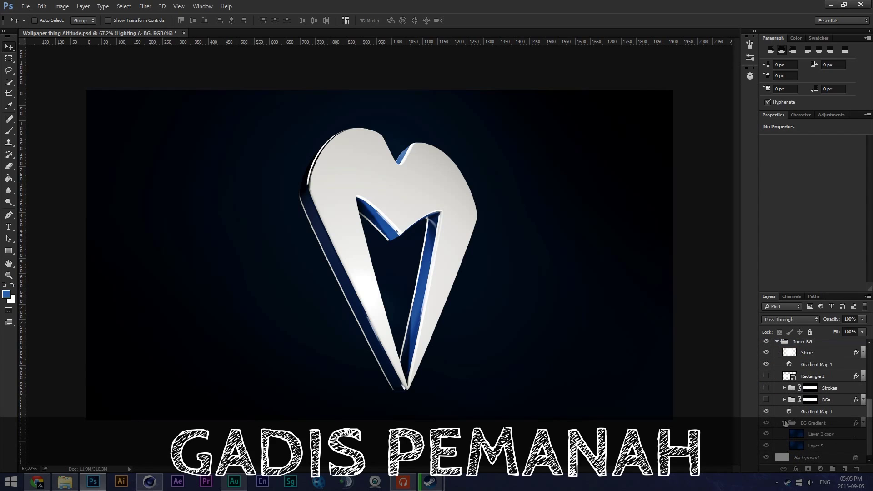
{"action": "left_click", "coordinate": [784, 423]}
{"action": "scroll", "coordinate": [793, 437], "scroll_direction": "up", "scroll_amount": 2}
{"action": "left_click", "coordinate": [777, 424]}
{"action": "scroll", "coordinate": [795, 416], "scroll_direction": "up", "scroll_amount": 1}
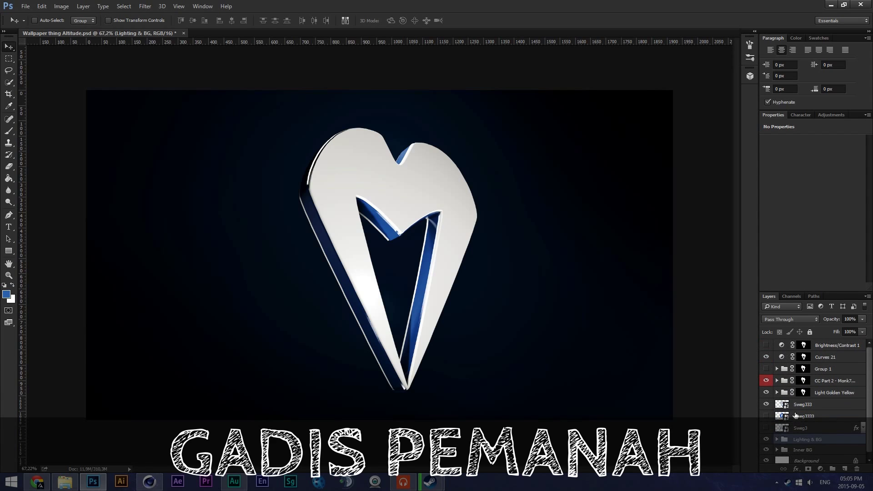
Compare the logo with the CC Part 2 and Light Golden Yellow groups shown and hidden
{"action": "left_click", "coordinate": [834, 383]}
{"action": "left_click", "coordinate": [767, 380]}
{"action": "left_click", "coordinate": [767, 393]}
{"action": "left_click", "coordinate": [767, 393]}
{"action": "left_click", "coordinate": [767, 381]}
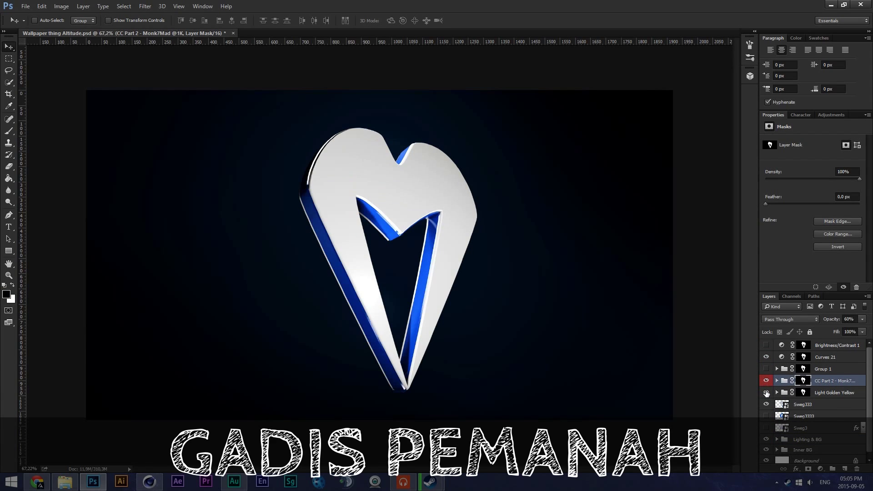
{"action": "left_click", "coordinate": [767, 381]}
{"action": "left_click", "coordinate": [767, 381]}
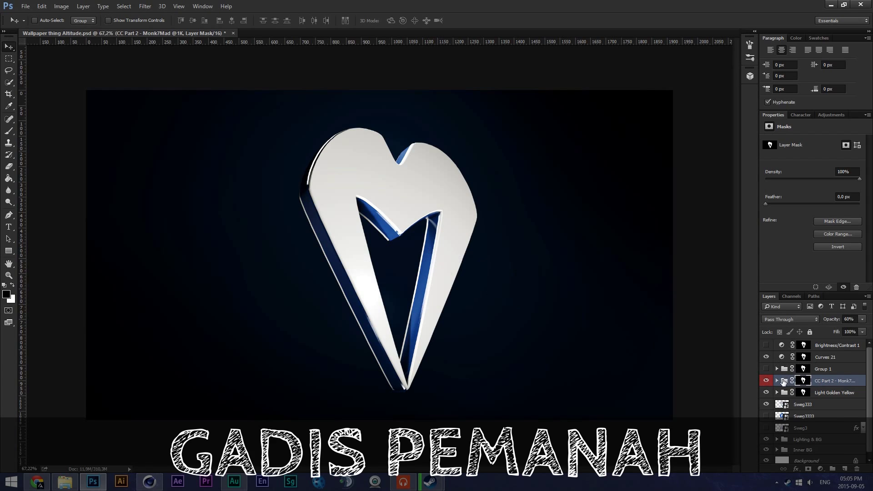
Inspect the adjustments inside the CC Part 2 and Light Golden Yellow groups, and examine the logo on the canvas
{"action": "left_click", "coordinate": [777, 381]}
{"action": "scroll", "coordinate": [783, 382], "scroll_direction": "down", "scroll_amount": 1}
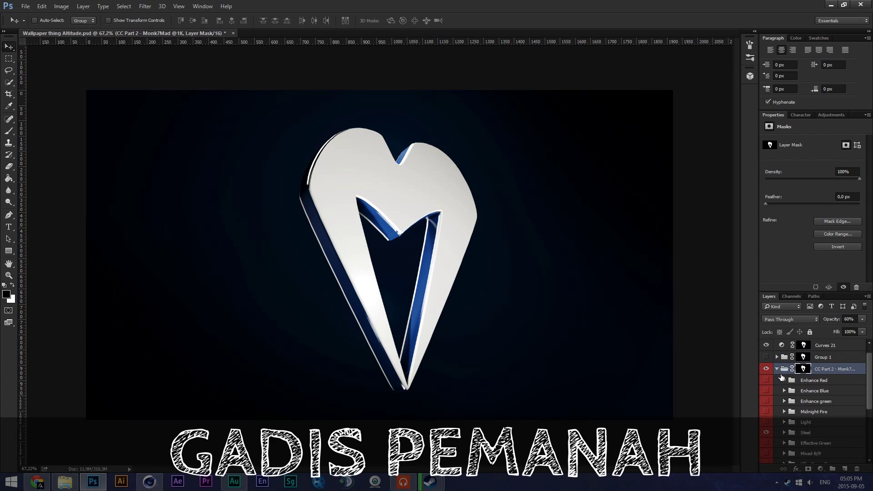
{"action": "left_click", "coordinate": [777, 369]}
{"action": "left_click", "coordinate": [777, 381]}
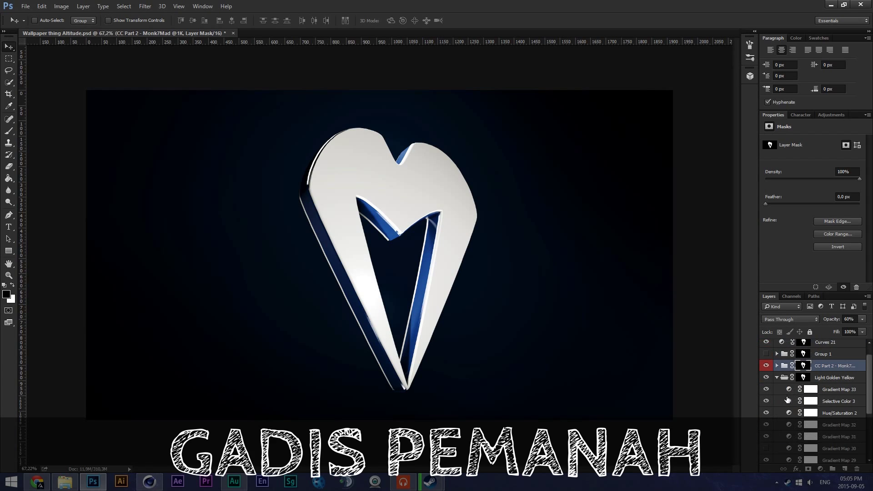
{"action": "left_click", "coordinate": [777, 380]}
{"action": "scroll", "coordinate": [423, 259], "scroll_direction": "up", "scroll_amount": 3}
{"action": "scroll", "coordinate": [416, 273], "scroll_direction": "down", "scroll_amount": 5}
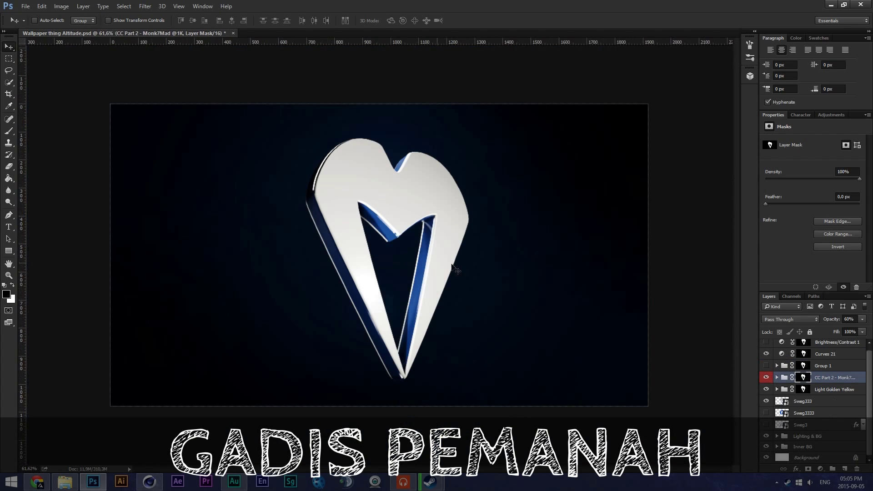
{"action": "scroll", "coordinate": [412, 282], "scroll_direction": "up", "scroll_amount": 1}
{"action": "scroll", "coordinate": [390, 221], "scroll_direction": "up", "scroll_amount": 1}
Place hey hey smexlez.png from the Desktop folder into the wallpaper and move its layer directly below the Light Golden Yellow group
{"action": "left_click", "coordinate": [65, 482]}
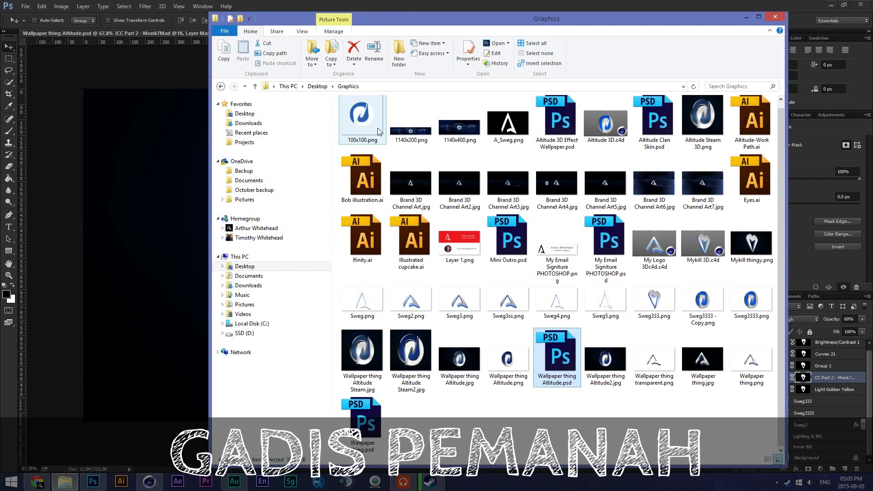
{"action": "left_click", "coordinate": [245, 113]}
{"action": "left_click_drag", "start_coordinate": [359, 120], "coordinate": [136, 137]}
{"action": "key", "text": "Return"}
{"action": "left_click_drag", "start_coordinate": [786, 384], "coordinate": [803, 400]}
Hide the Sweg333 logo, preview the older Sweg3333 and Sweg3 logos, and leave only the hey hey smexlez logo shown
{"action": "left_click", "coordinate": [766, 401]}
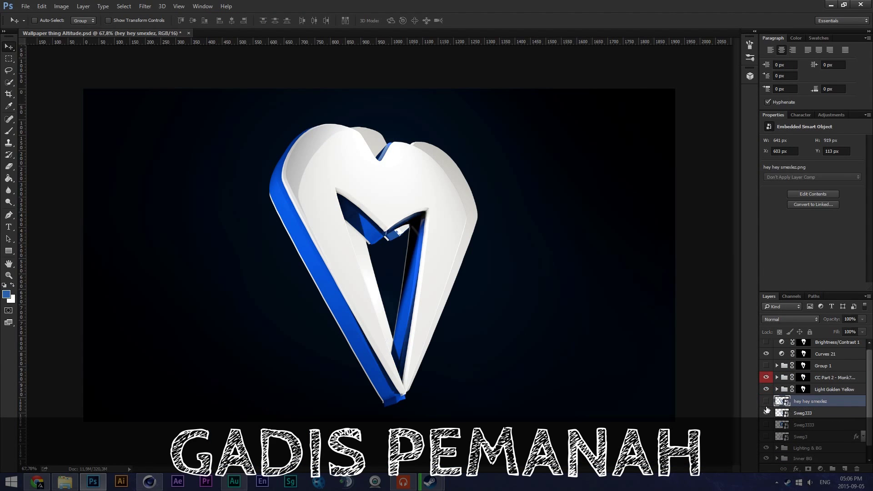
{"action": "left_click", "coordinate": [767, 413]}
{"action": "left_click", "coordinate": [766, 425]}
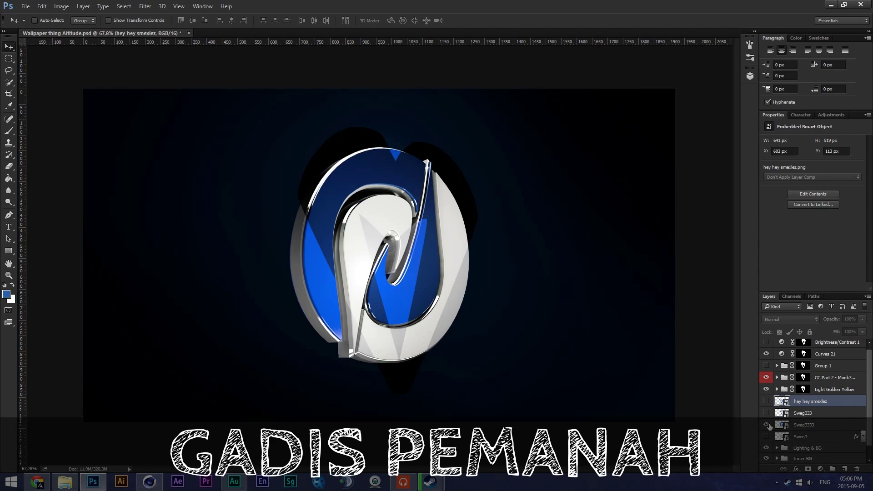
{"action": "left_click", "coordinate": [767, 437]}
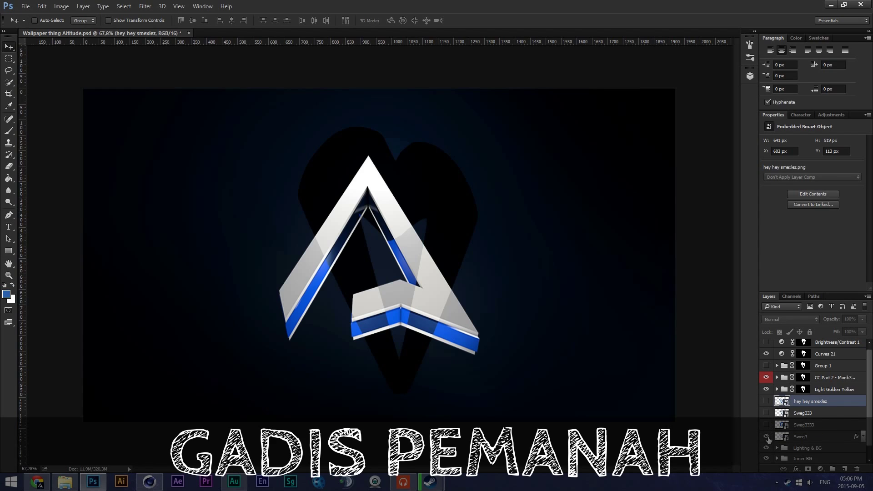
{"action": "left_click", "coordinate": [767, 436]}
{"action": "left_click", "coordinate": [766, 402]}
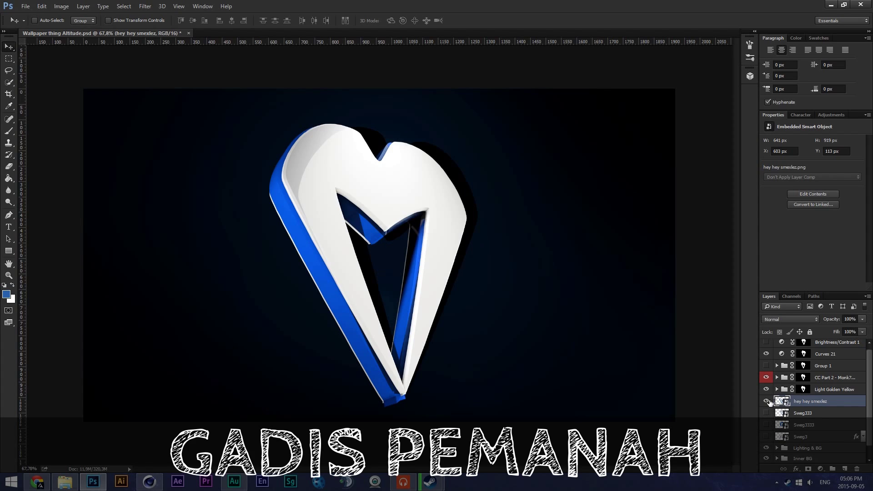
Replace the Light Golden Yellow group's layer mask with one made from the outline of the hey hey smexlez logo
{"action": "scroll", "coordinate": [835, 403], "scroll_direction": "up", "scroll_amount": 1}
{"action": "left_click", "coordinate": [779, 406], "text": "ctrl"}
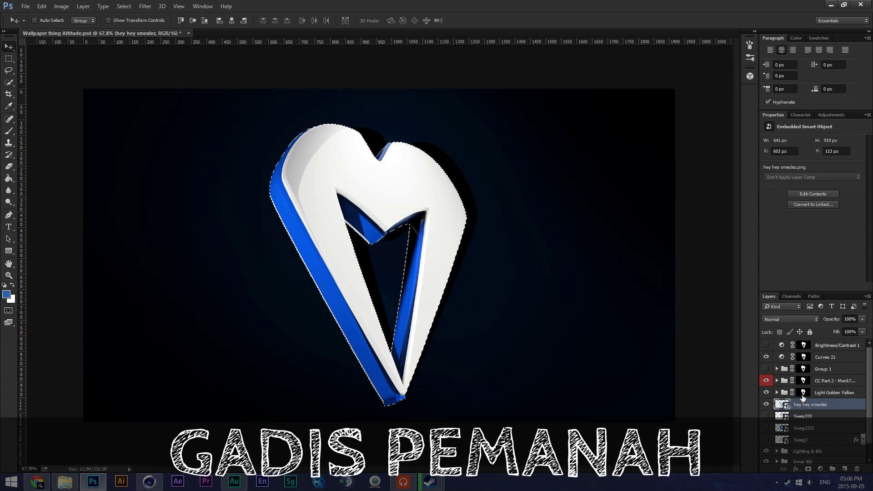
{"action": "right_click", "coordinate": [803, 392]}
{"action": "left_click", "coordinate": [800, 318]}
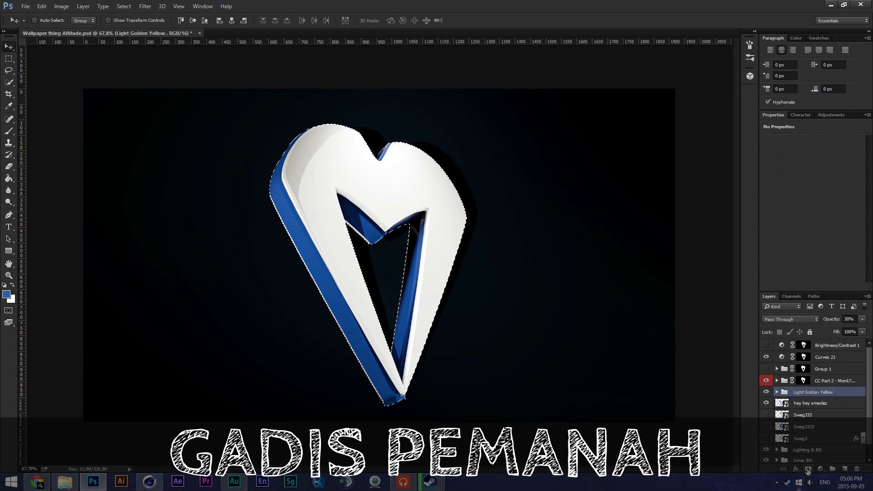
{"action": "left_click", "coordinate": [808, 469]}
Replace the masks of Curves 21 and the other correction layers with copies of the Light Golden Yellow mask
{"action": "left_click_drag", "start_coordinate": [803, 392], "coordinate": [802, 358]}
{"action": "left_click", "coordinate": [425, 178]}
{"action": "left_click", "coordinate": [429, 181]}
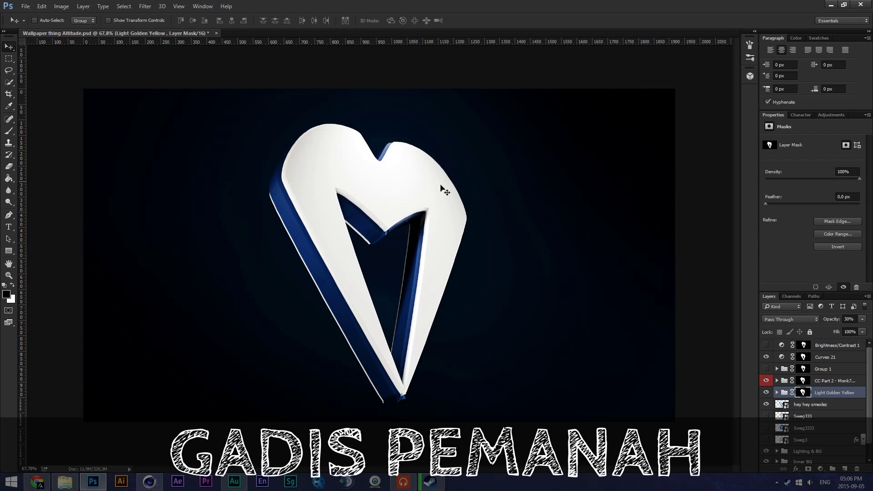
Examine the colour-corrected logo in the wallpaper both close up and as a whole
{"action": "scroll", "coordinate": [473, 235], "scroll_direction": "down", "scroll_amount": 2}
{"action": "scroll", "coordinate": [413, 247], "scroll_direction": "up", "scroll_amount": 3}
{"action": "scroll", "coordinate": [411, 246], "scroll_direction": "up", "scroll_amount": 1}
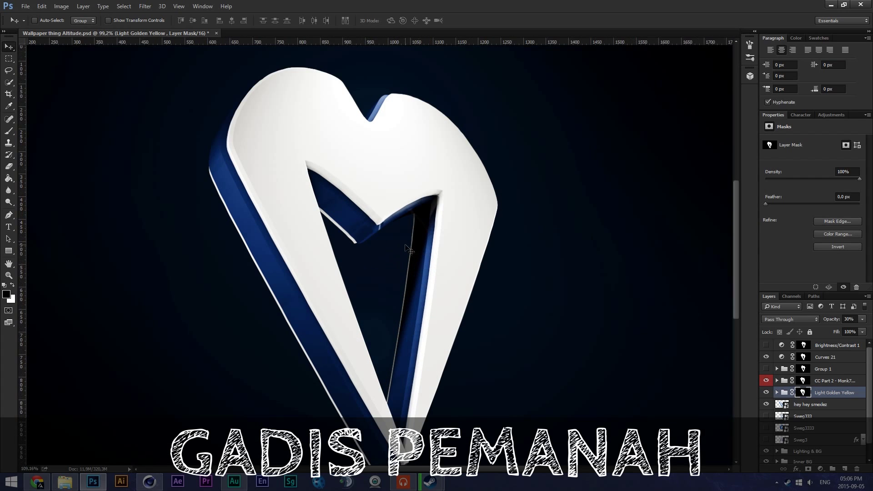
{"action": "scroll", "coordinate": [409, 246], "scroll_direction": "down", "scroll_amount": 2}
{"action": "scroll", "coordinate": [404, 245], "scroll_direction": "up", "scroll_amount": 2}
{"action": "scroll", "coordinate": [406, 248], "scroll_direction": "down", "scroll_amount": 3}
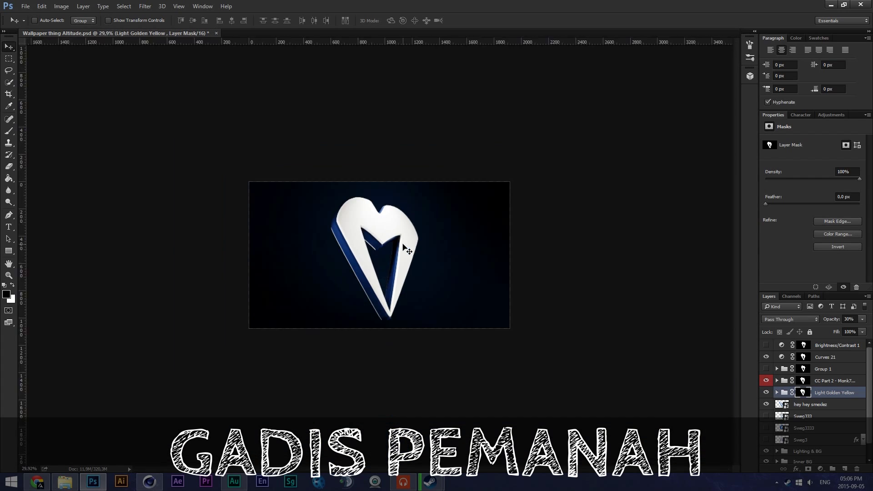
{"action": "scroll", "coordinate": [406, 247], "scroll_direction": "up", "scroll_amount": 3}
{"action": "scroll", "coordinate": [406, 248], "scroll_direction": "down", "scroll_amount": 2}
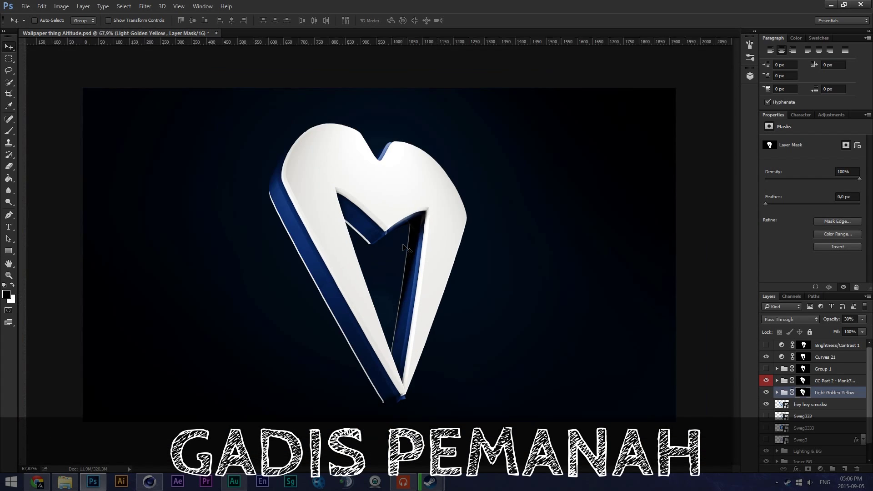
{"action": "scroll", "coordinate": [406, 248], "scroll_direction": "up", "scroll_amount": 3}
{"action": "scroll", "coordinate": [407, 247], "scroll_direction": "down", "scroll_amount": 1}
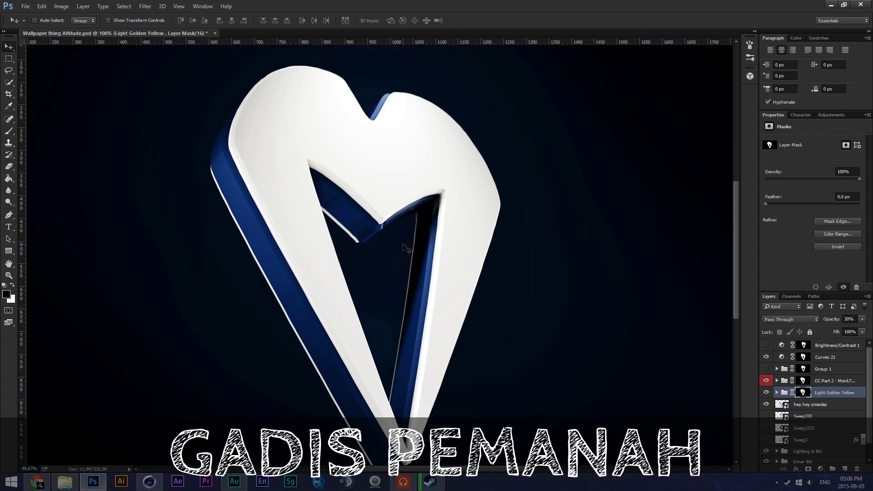
{"action": "scroll", "coordinate": [407, 250], "scroll_direction": "down", "scroll_amount": 3}
{"action": "scroll", "coordinate": [398, 249], "scroll_direction": "up", "scroll_amount": 2}
{"action": "scroll", "coordinate": [398, 250], "scroll_direction": "up", "scroll_amount": 1}
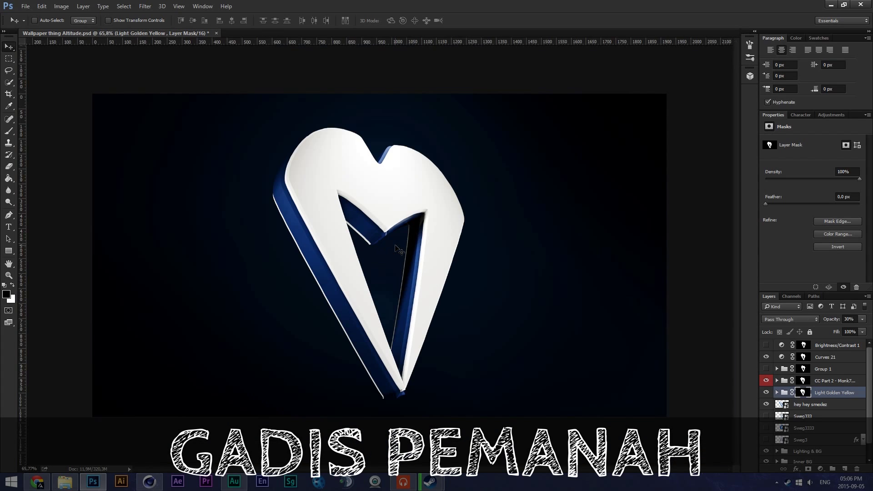
{"action": "scroll", "coordinate": [398, 249], "scroll_direction": "down", "scroll_amount": 3}
{"action": "scroll", "coordinate": [398, 249], "scroll_direction": "up", "scroll_amount": 2}
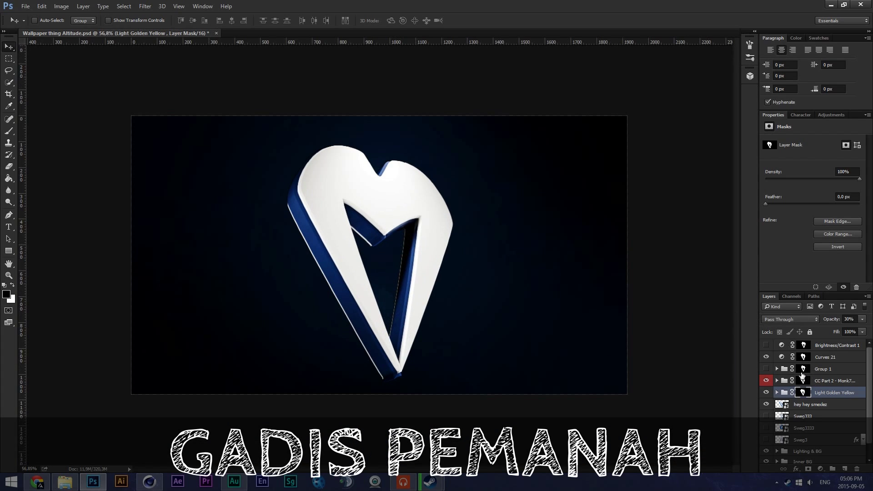